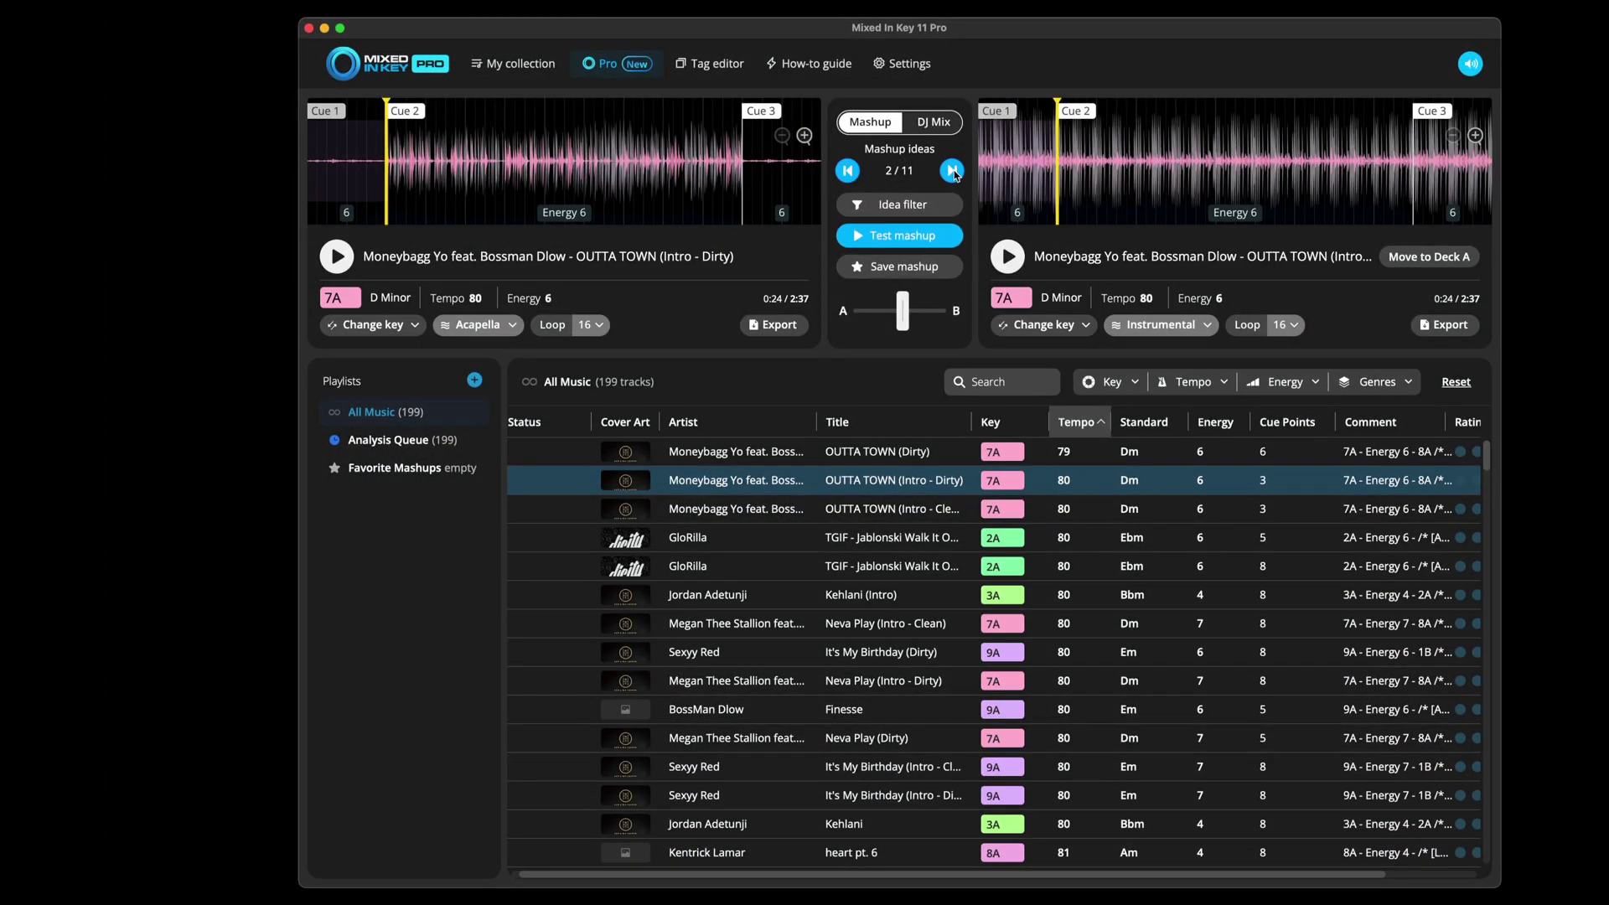
pyautogui.click(952, 171)
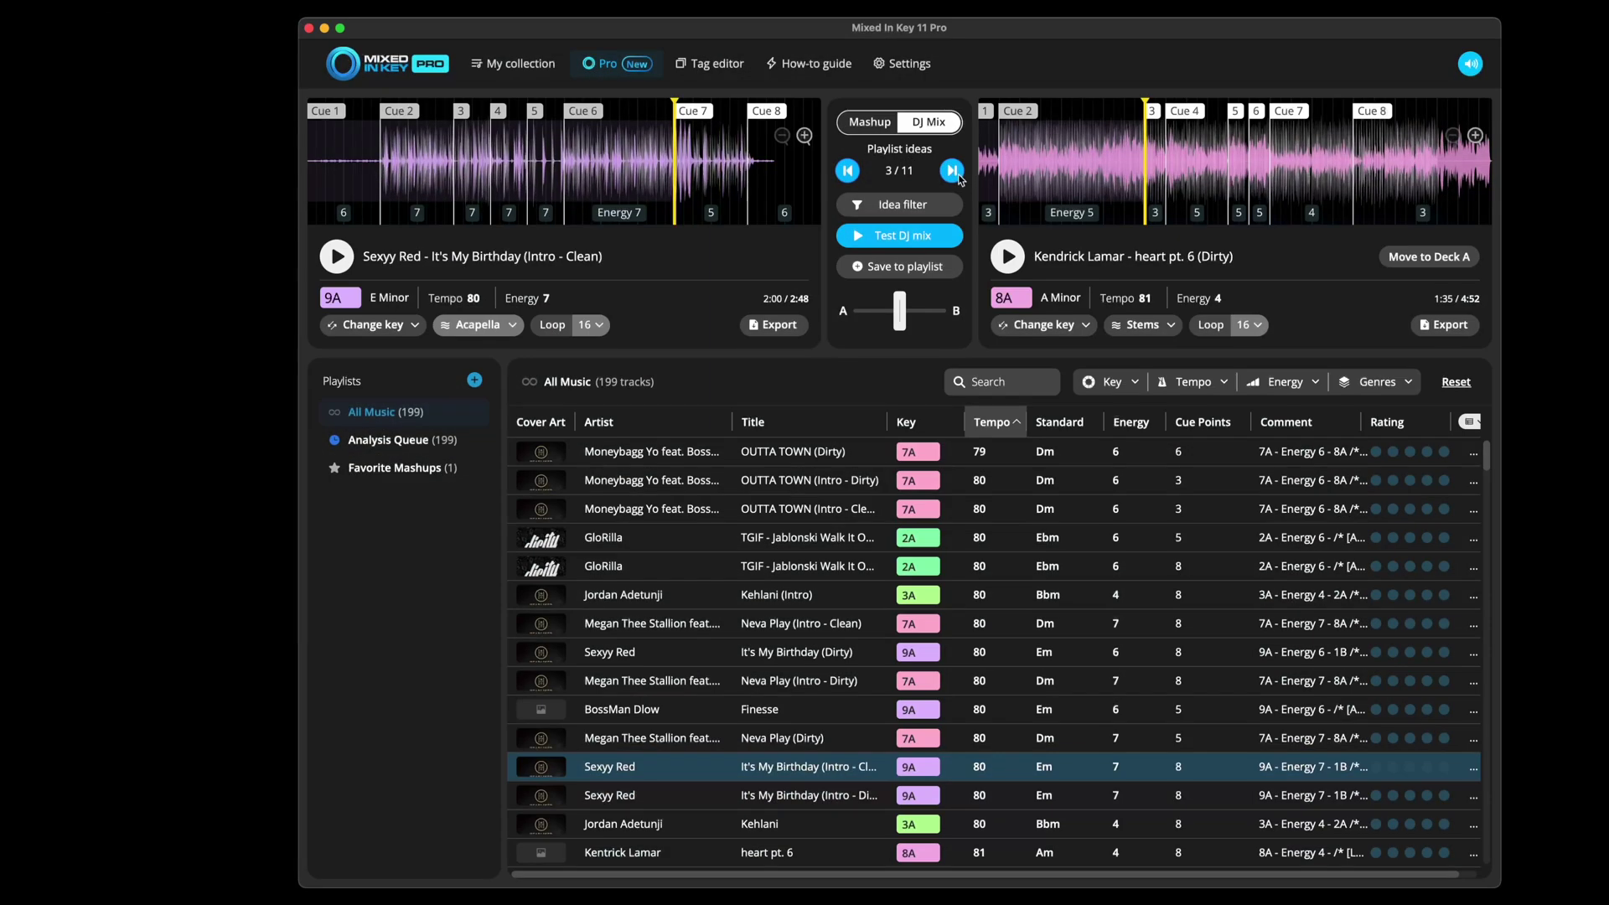
# Load two more suggested partner tracks onto Deck B and switch Deck B to its Instrumental stem.
pyautogui.click(952, 171)
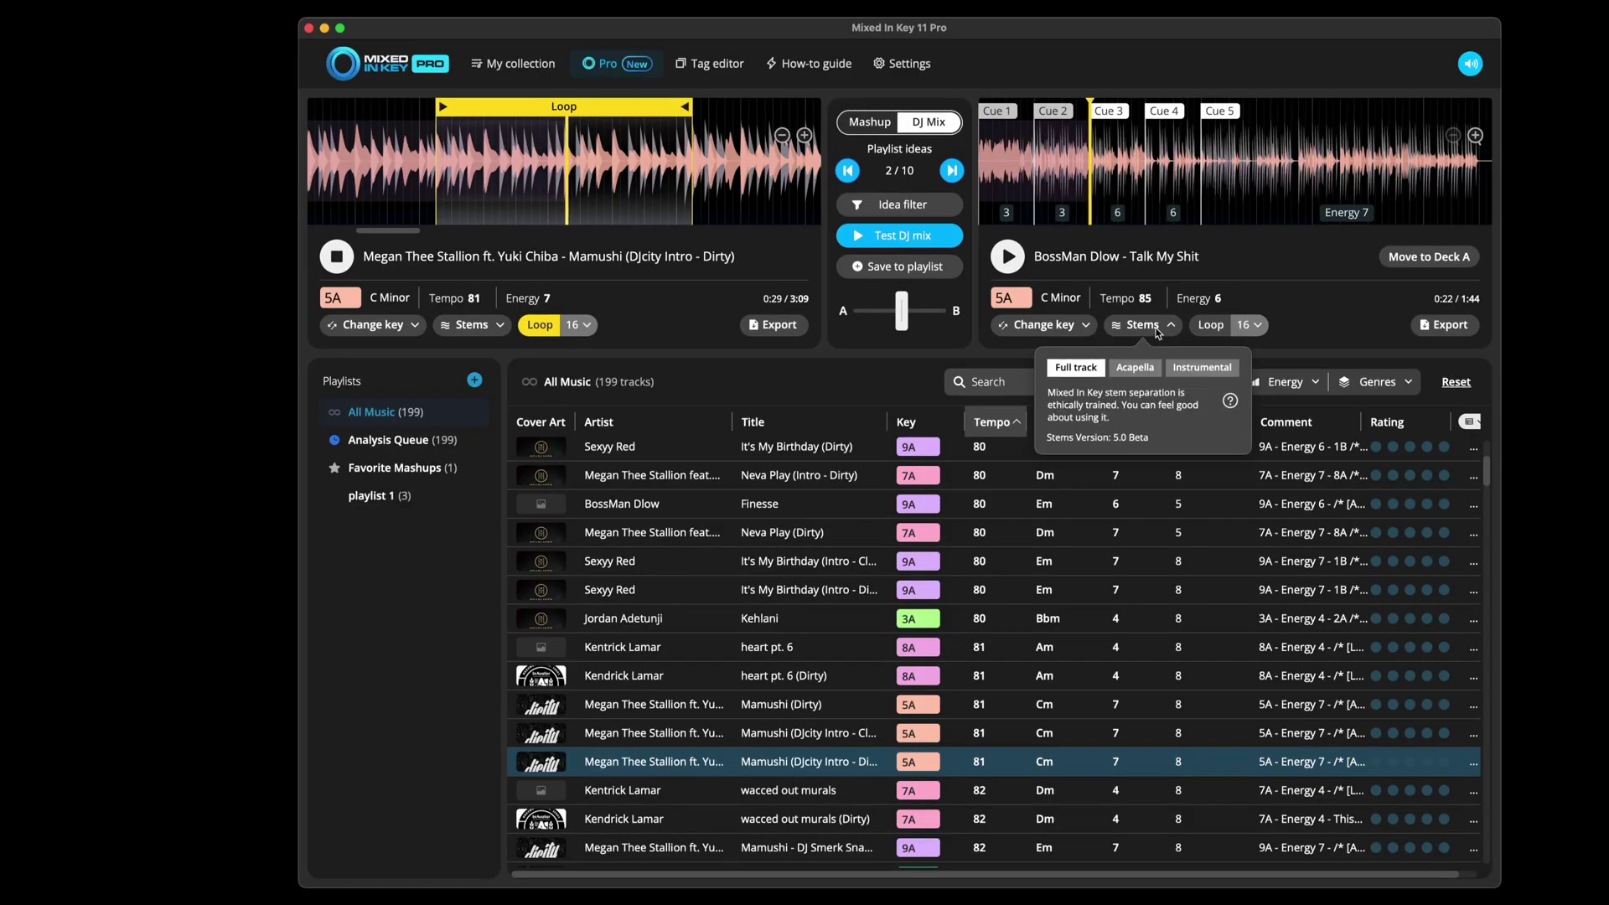
pyautogui.click(1179, 370)
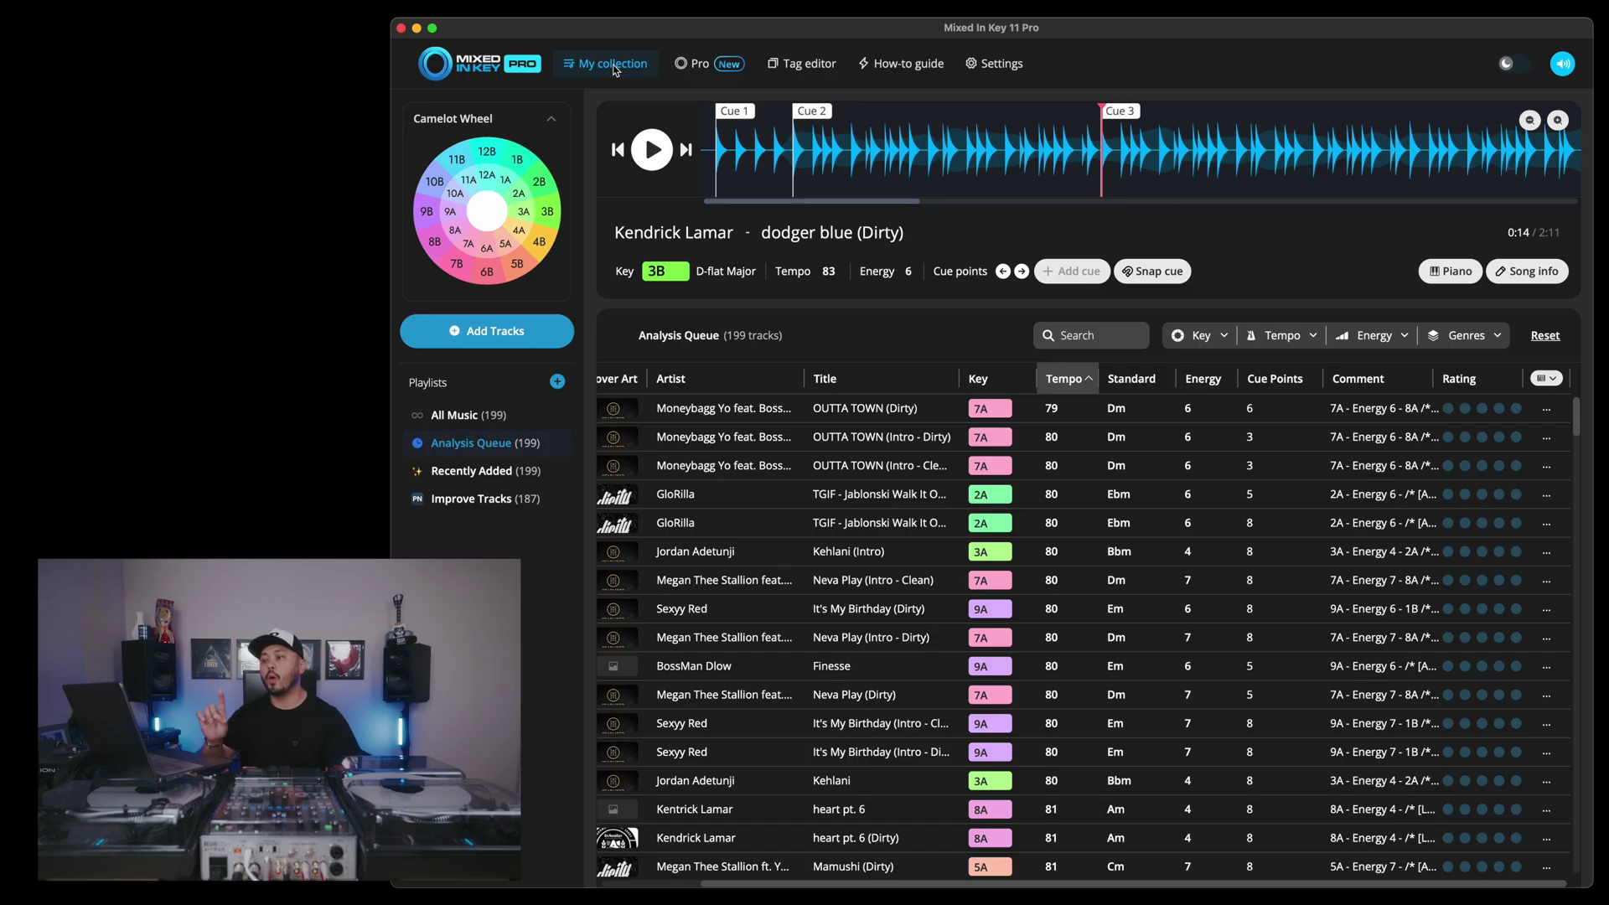
# Switch to the Pro tab's two-deck mashup workspace.
pyautogui.click(693, 67)
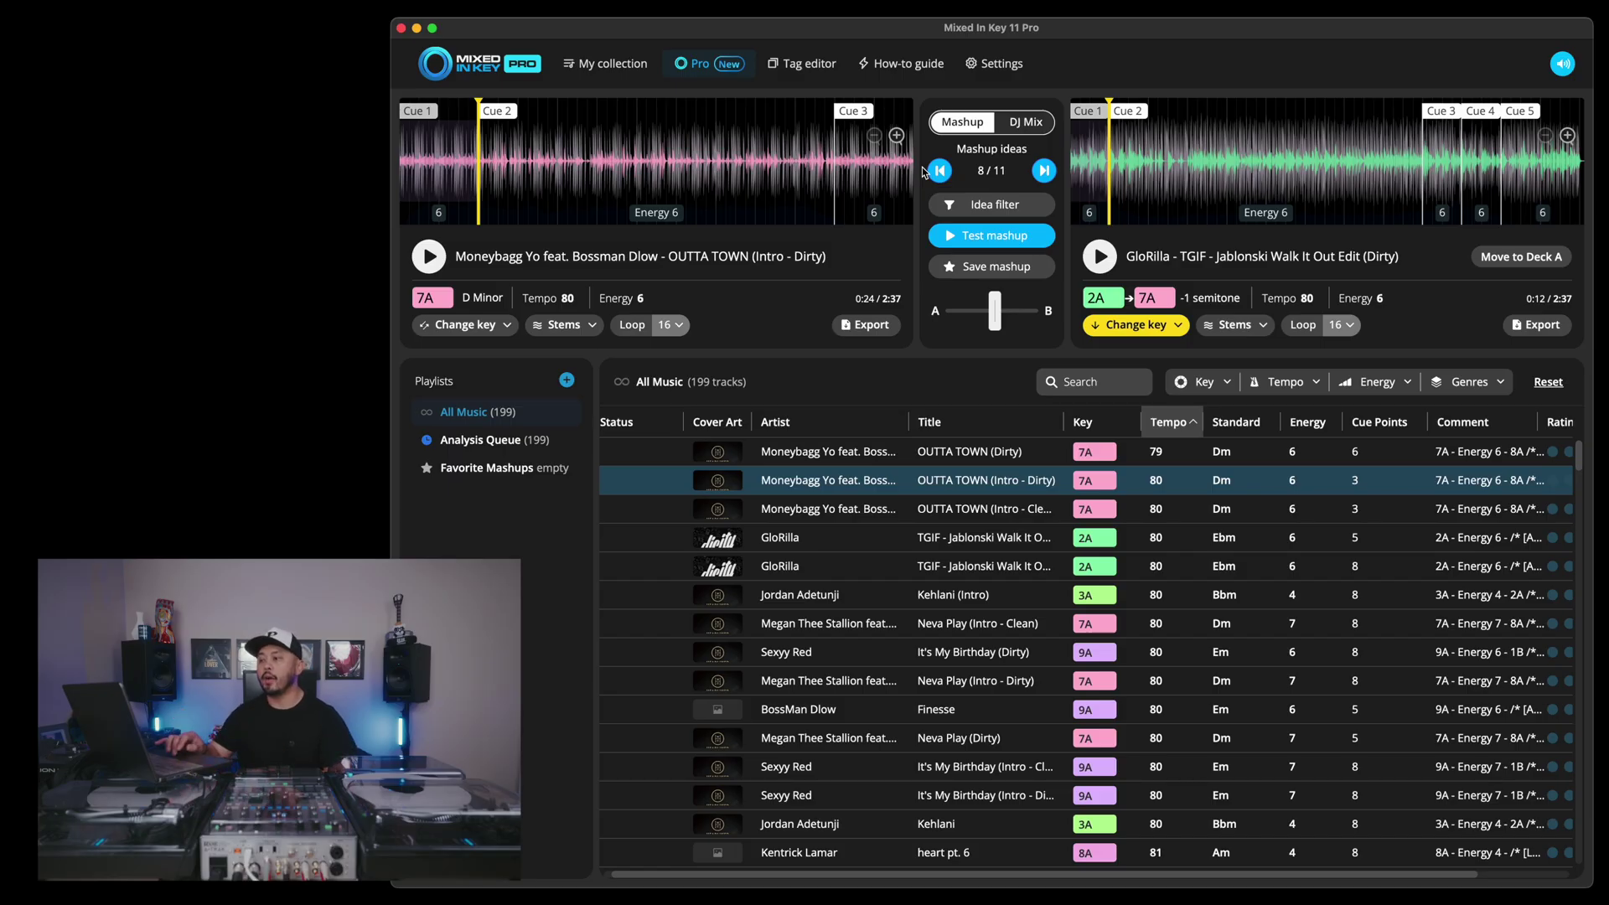
pyautogui.click(995, 237)
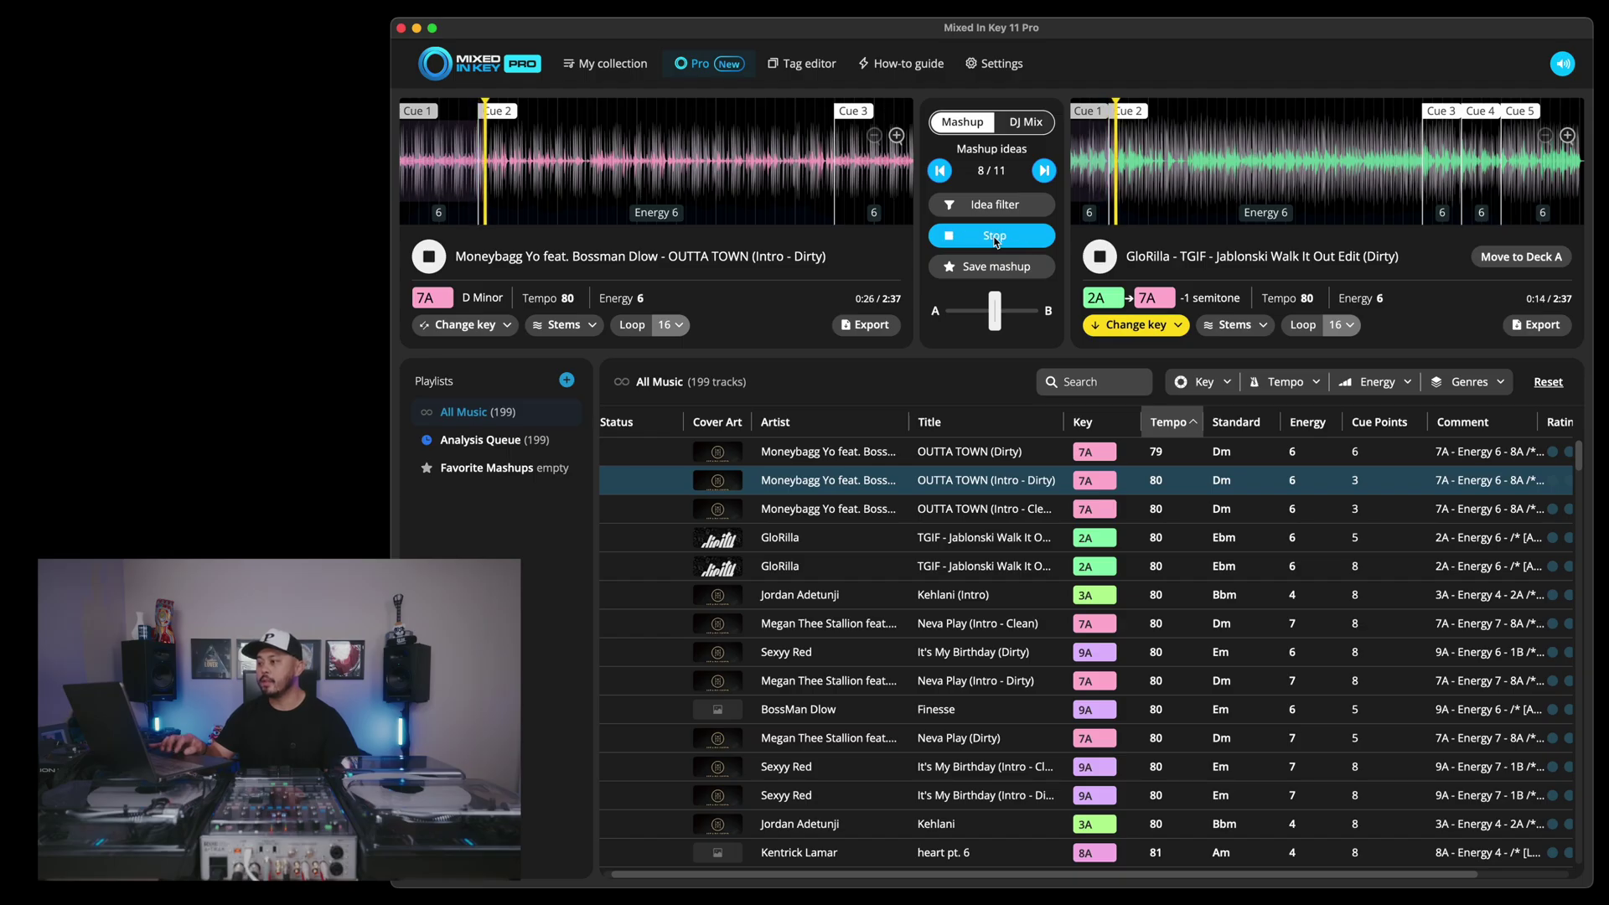
pyautogui.click(996, 237)
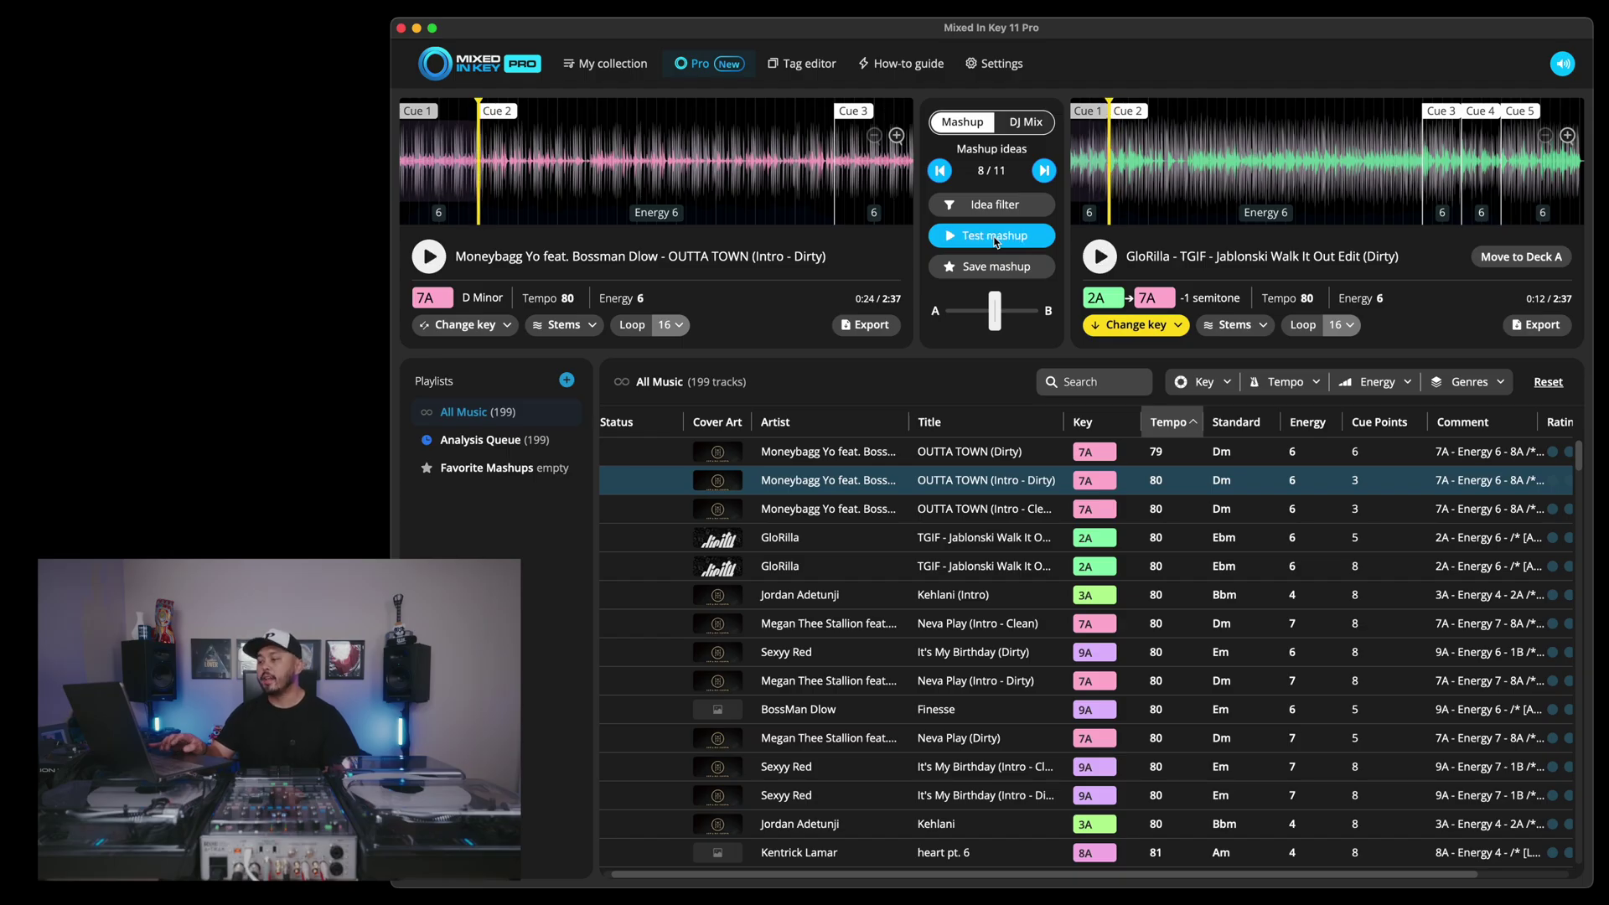
# Set OUTTA TOWN to Acapella and TGIF to Instrumental, then briefly test-play the mashup.
pyautogui.click(589, 330)
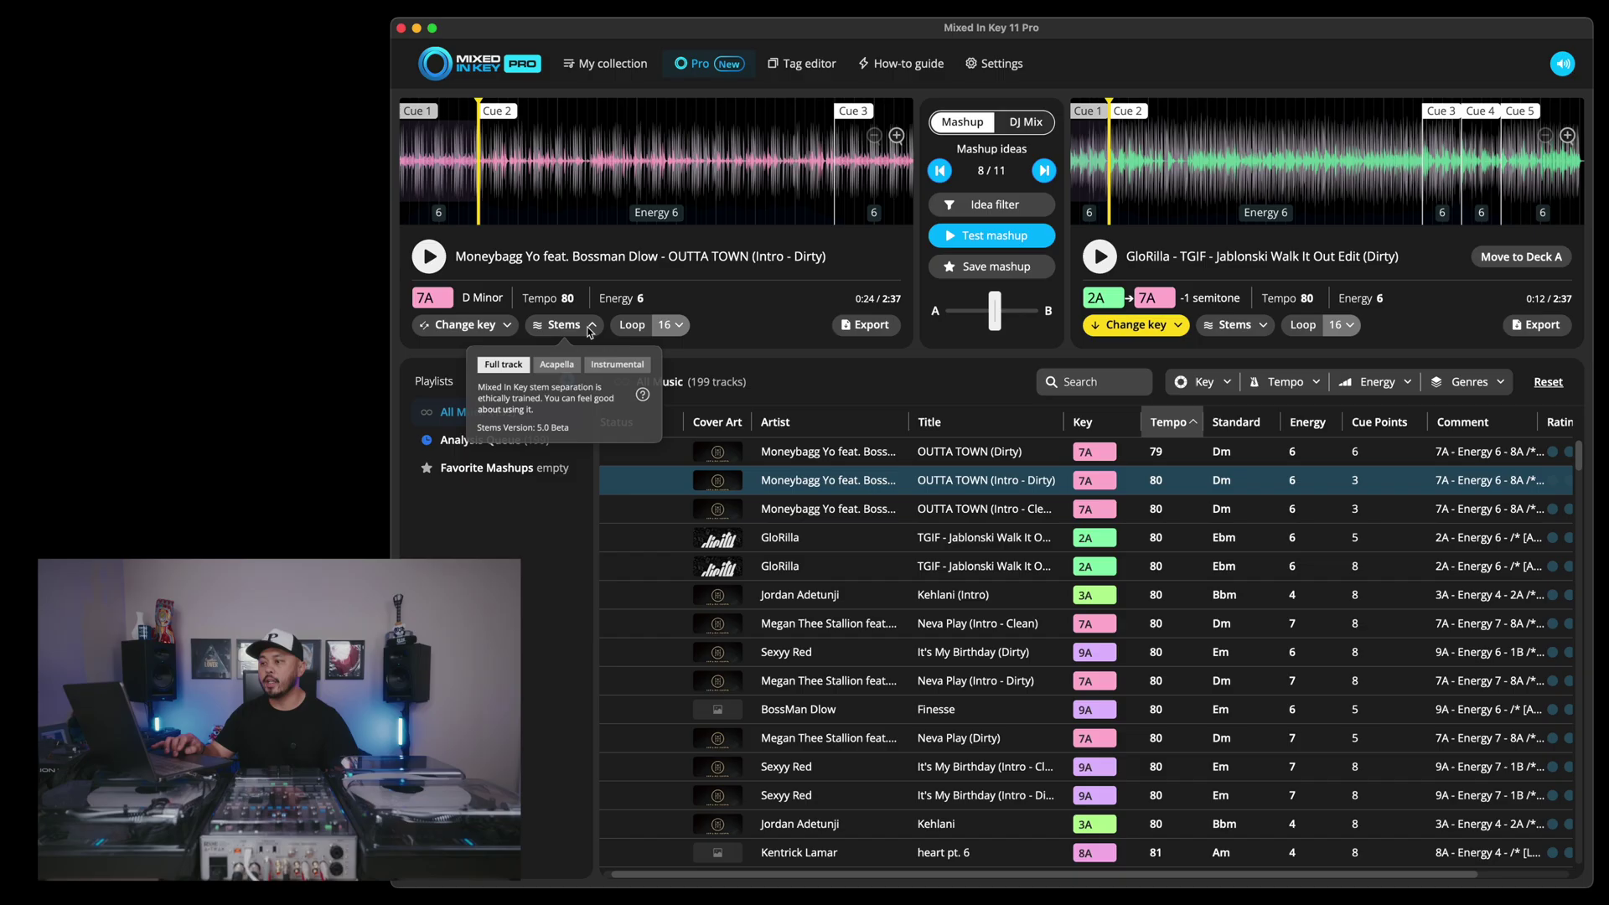
pyautogui.click(560, 373)
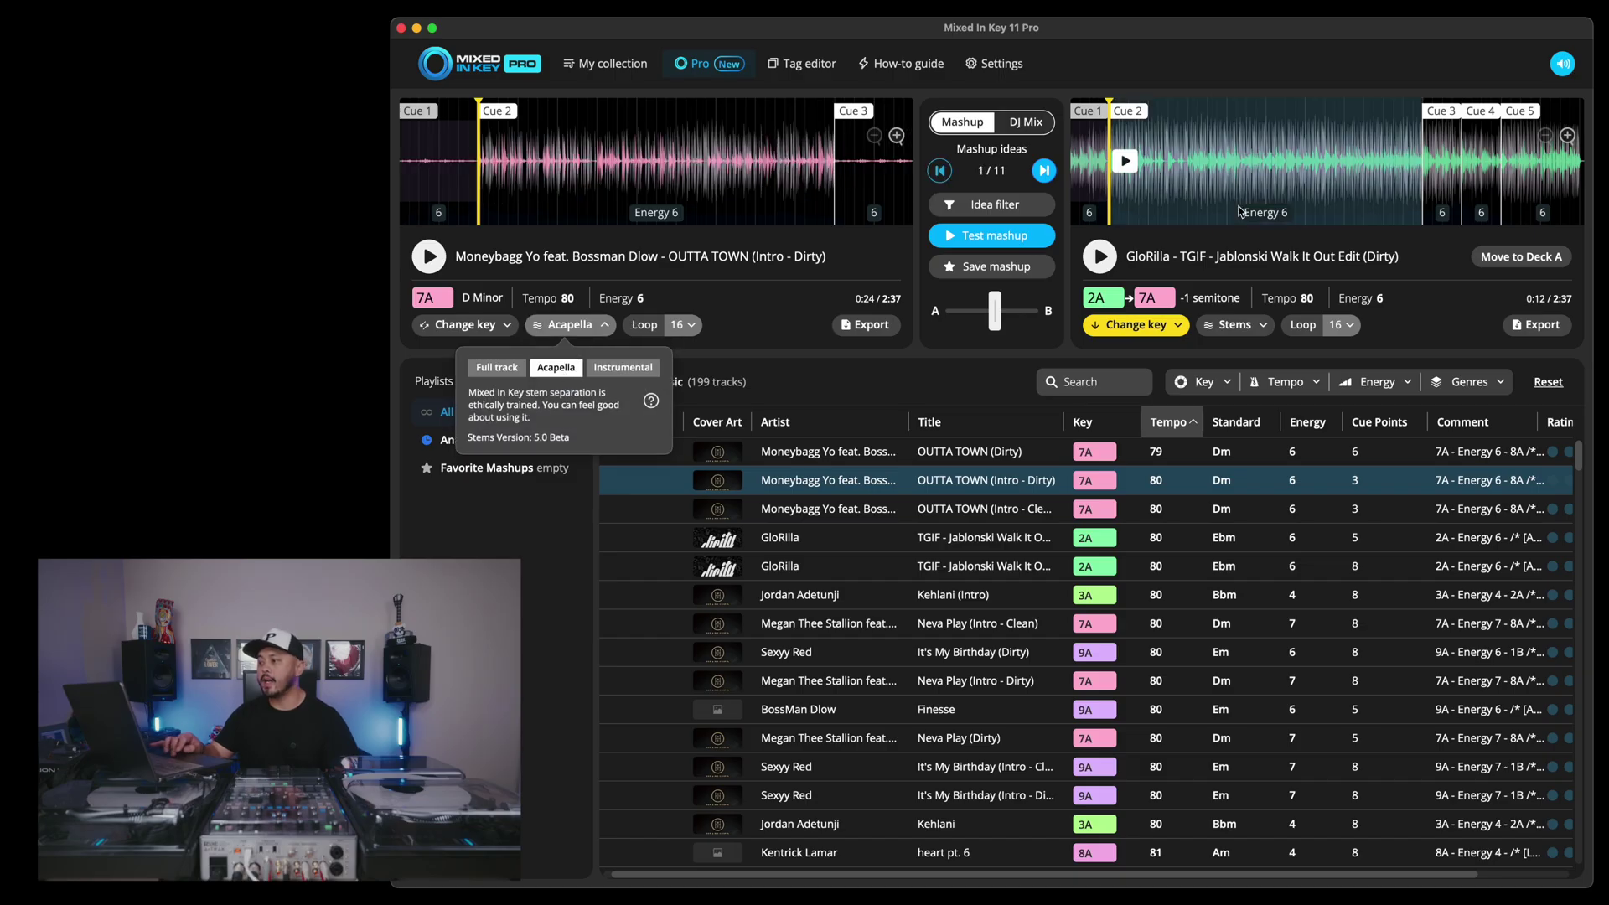
pyautogui.click(1254, 327)
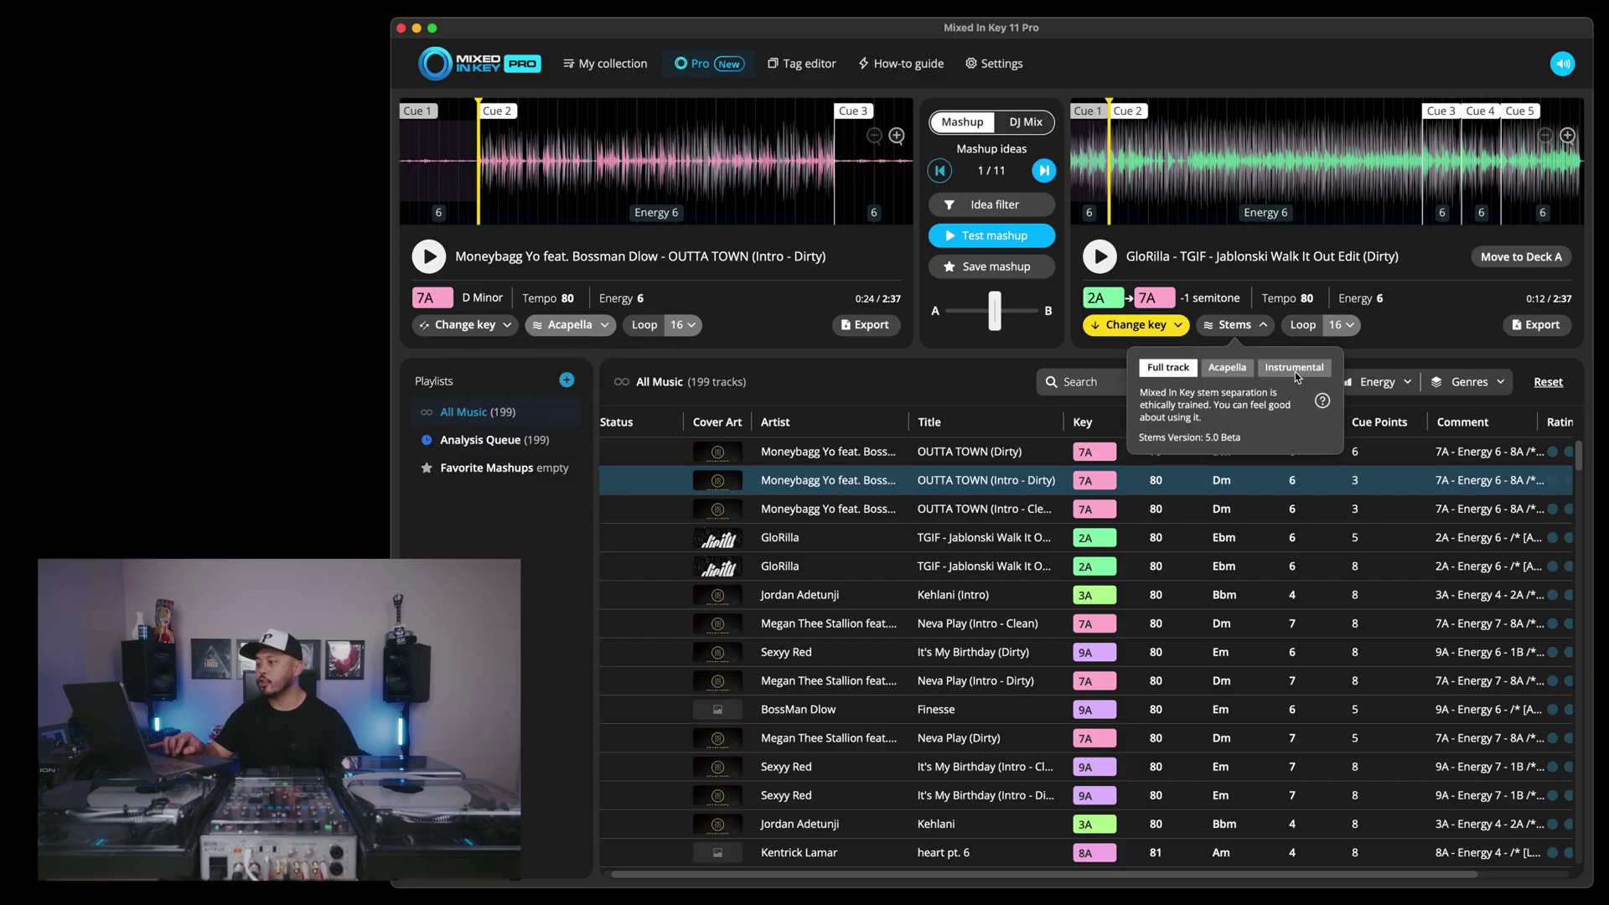
pyautogui.click(1296, 376)
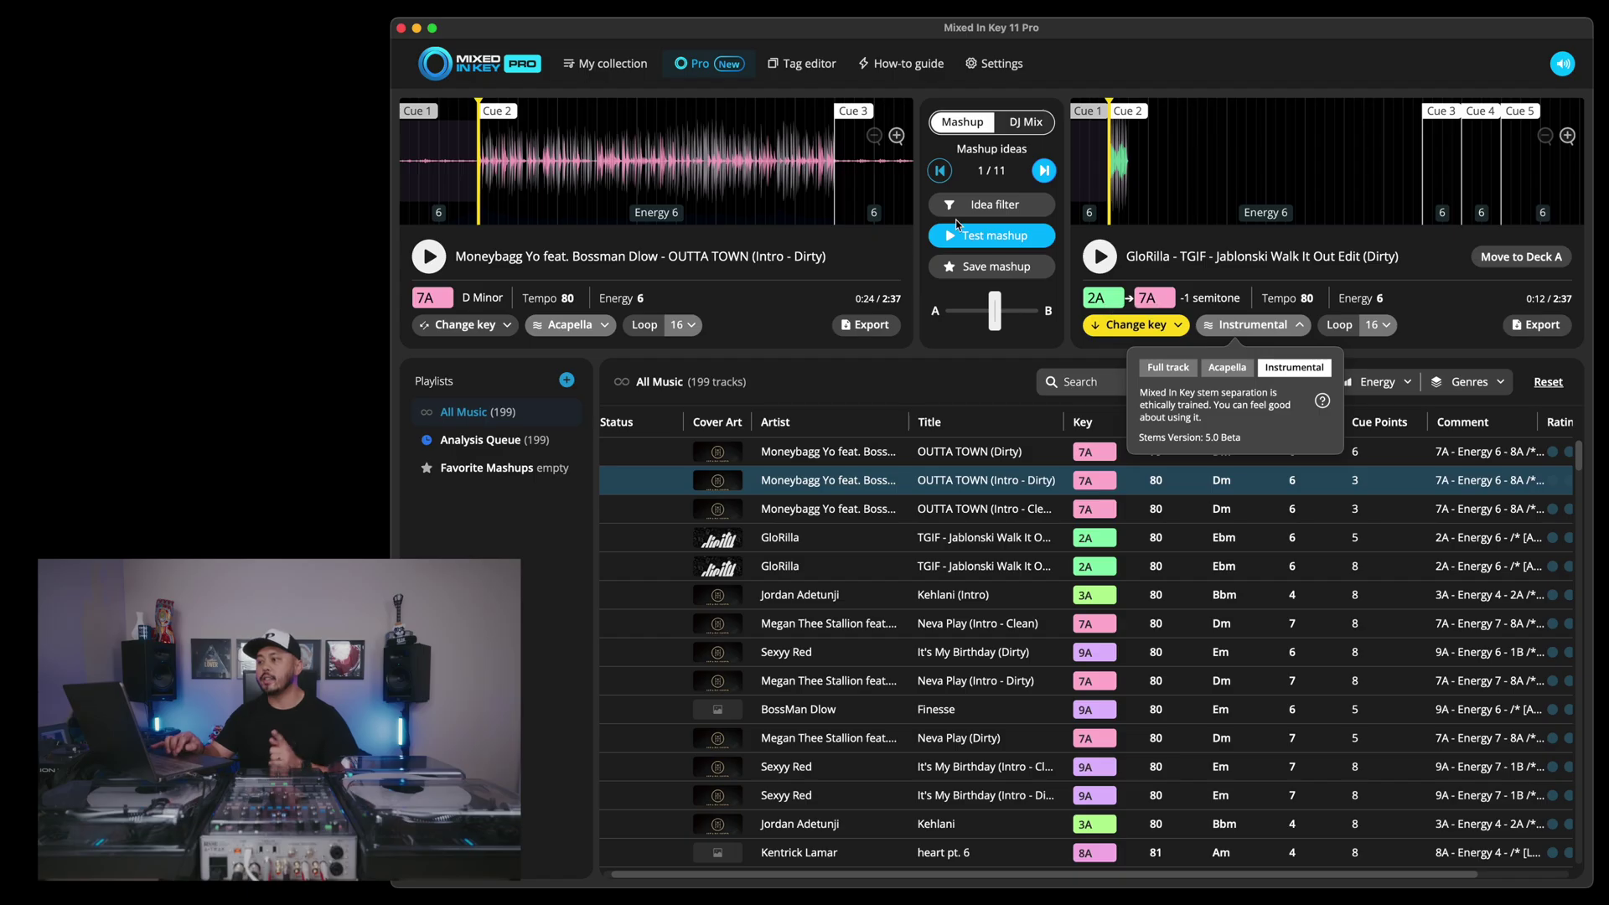
pyautogui.click(993, 239)
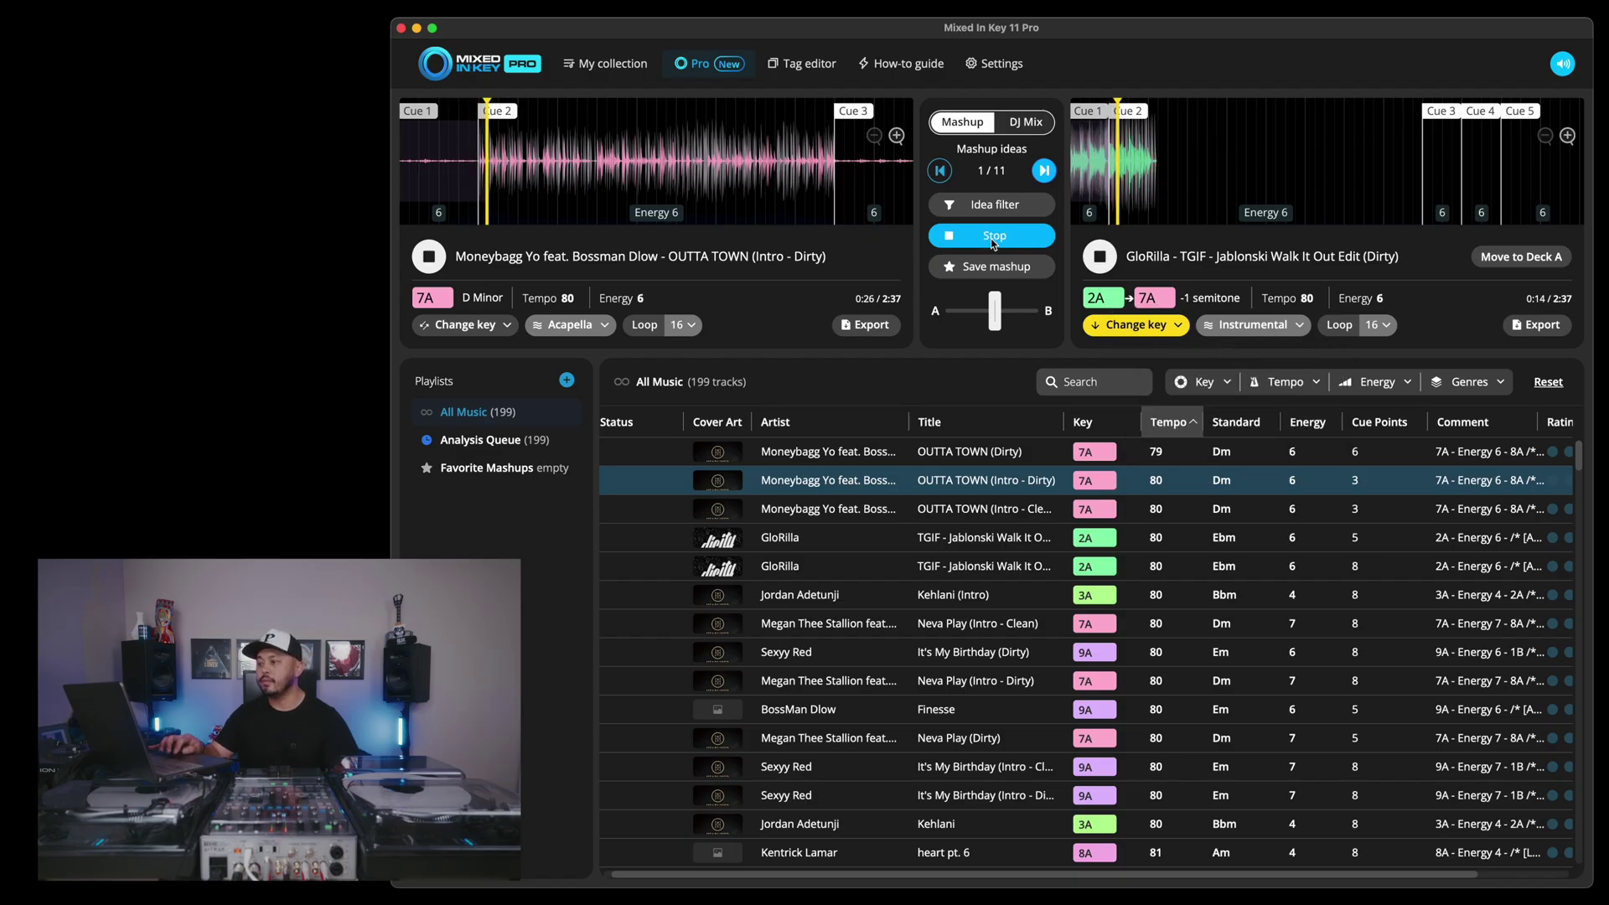
pyautogui.click(993, 238)
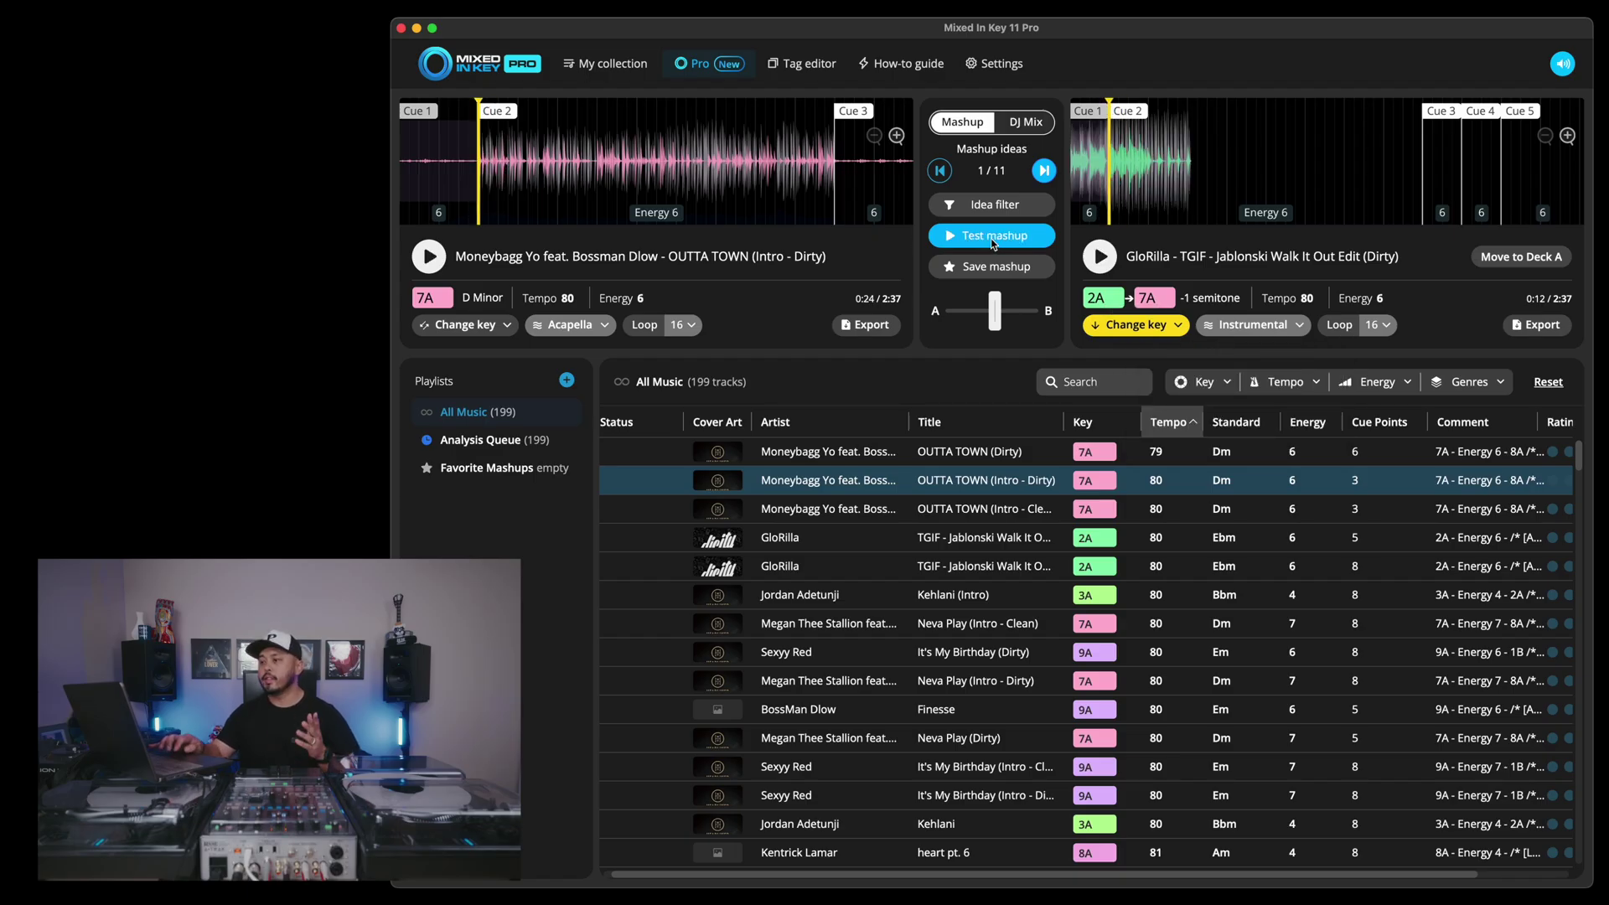
# Advance through mashup ideas, previewing wacced out murals, then Neva Play as idea 5.
pyautogui.click(1044, 171)
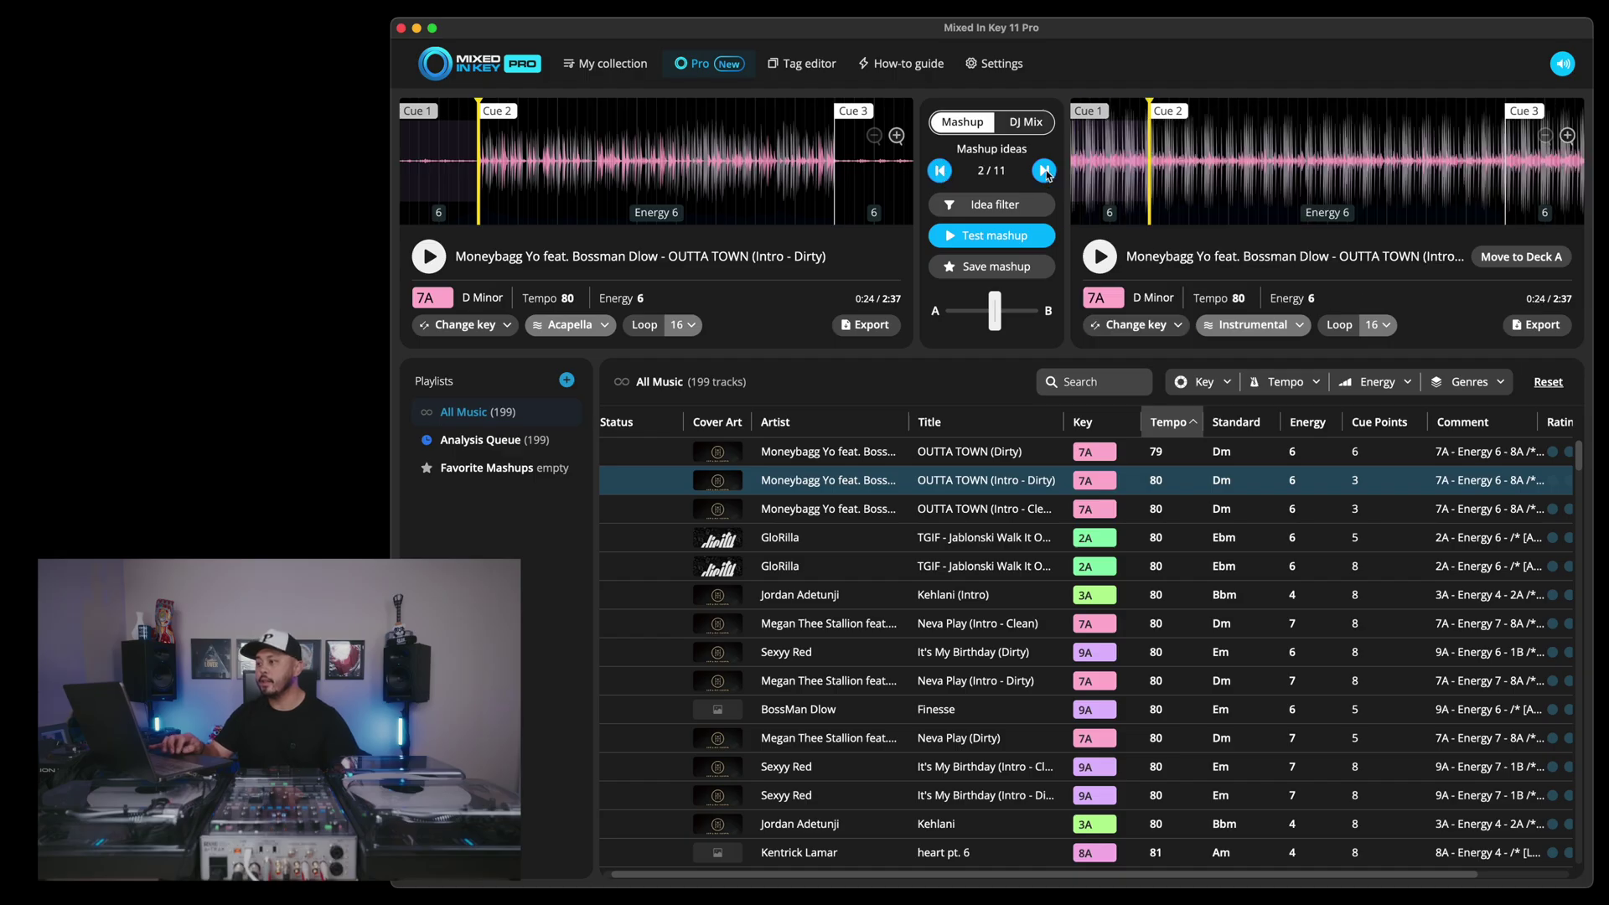
pyautogui.click(1044, 171)
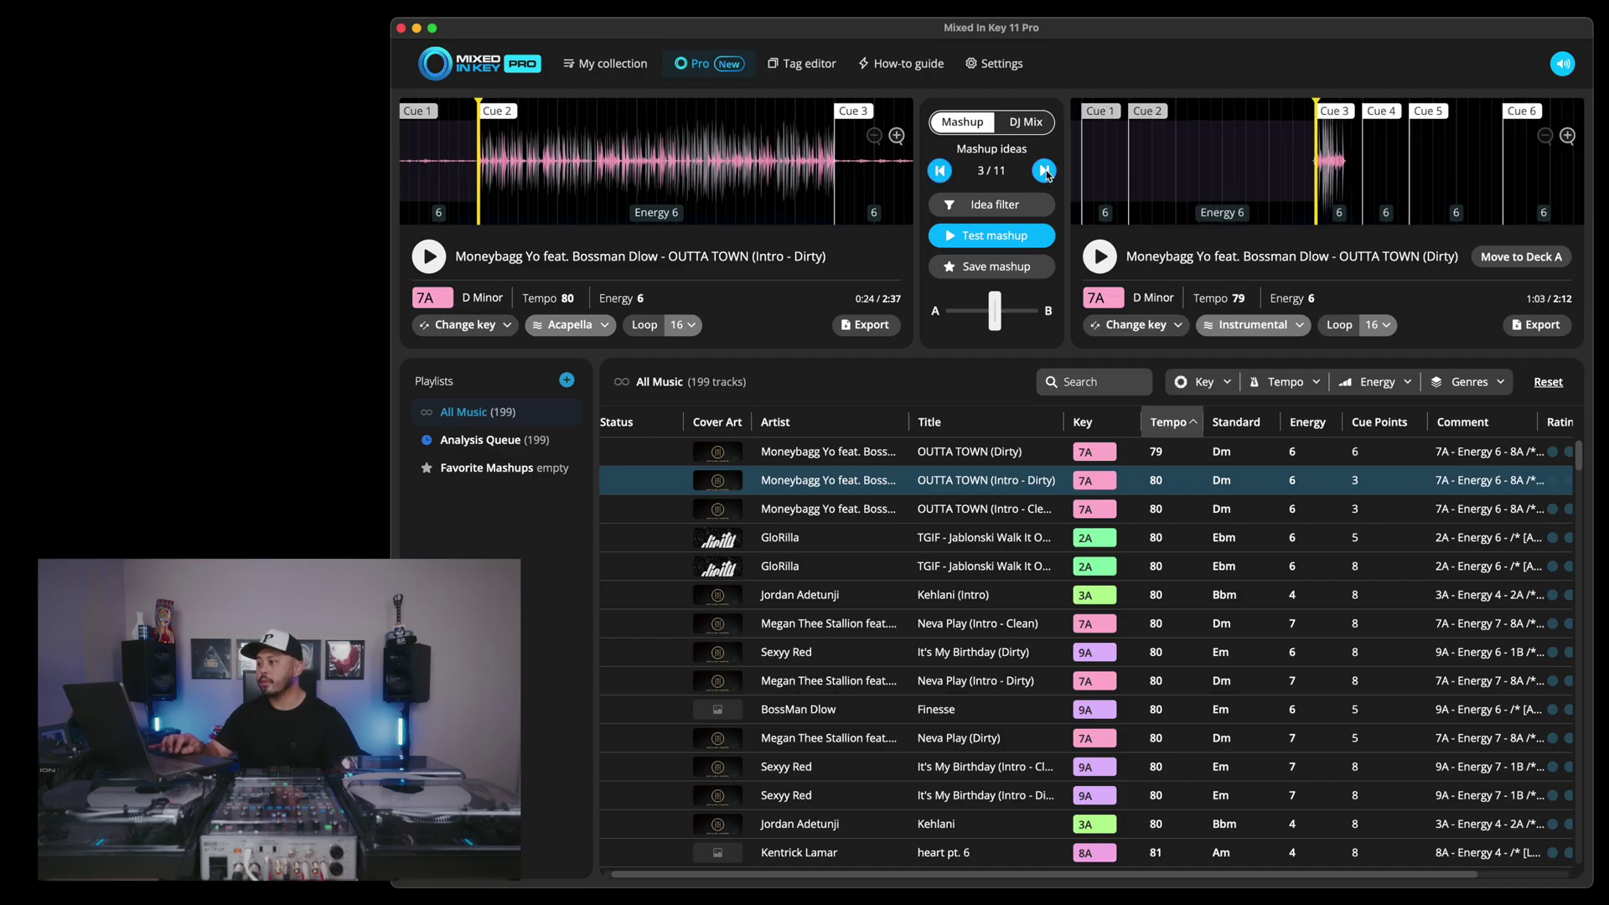
pyautogui.click(1044, 171)
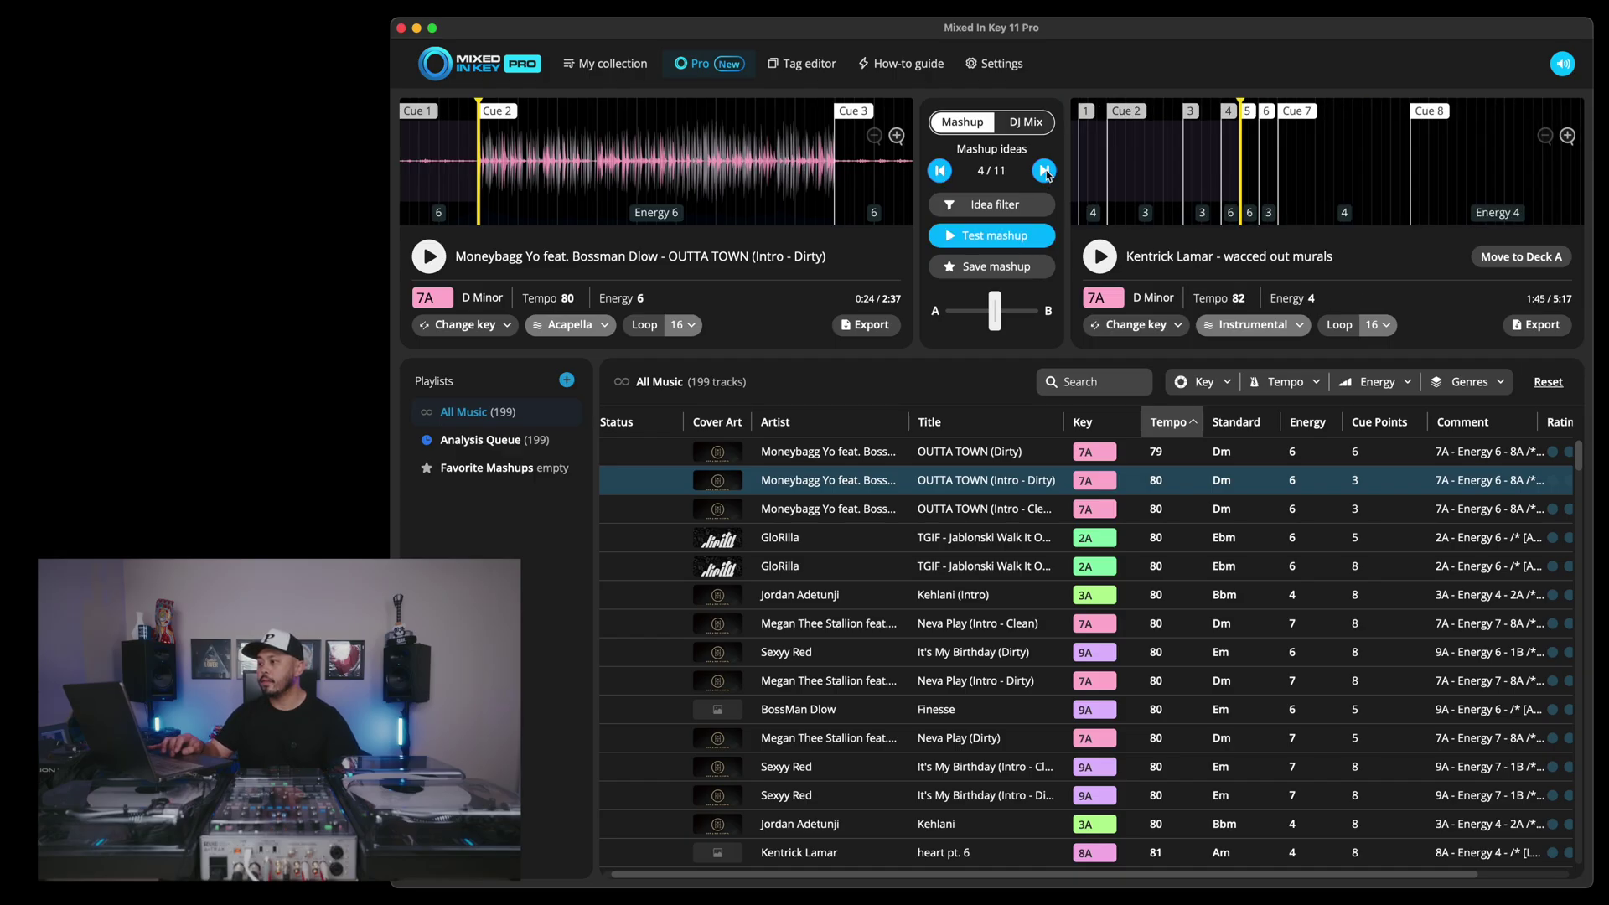
pyautogui.click(1014, 240)
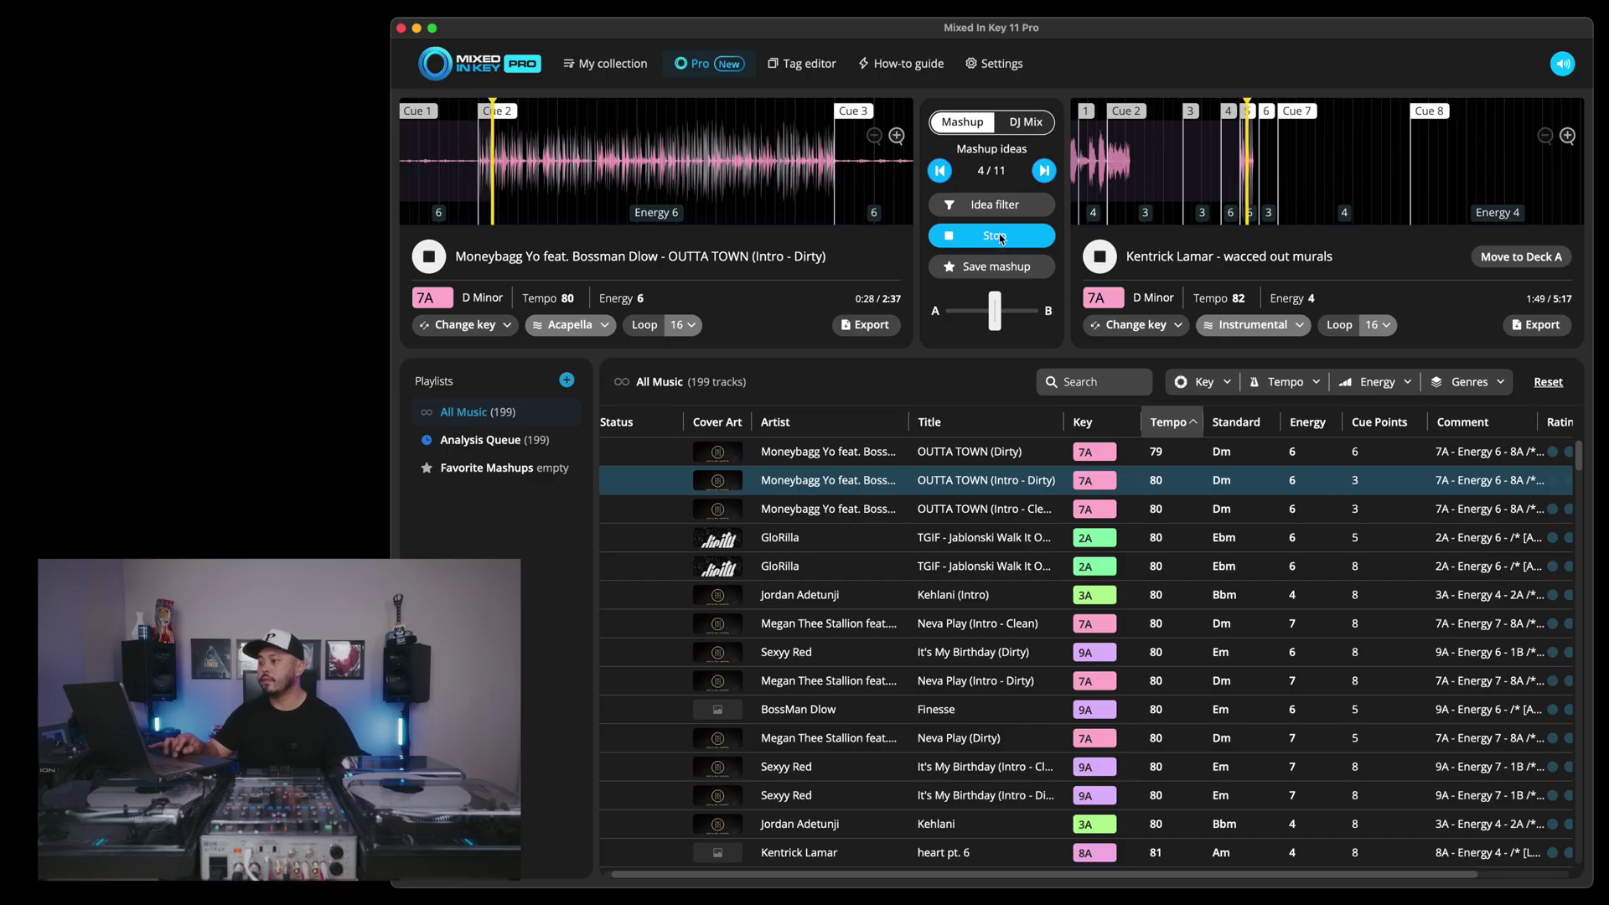
pyautogui.click(997, 240)
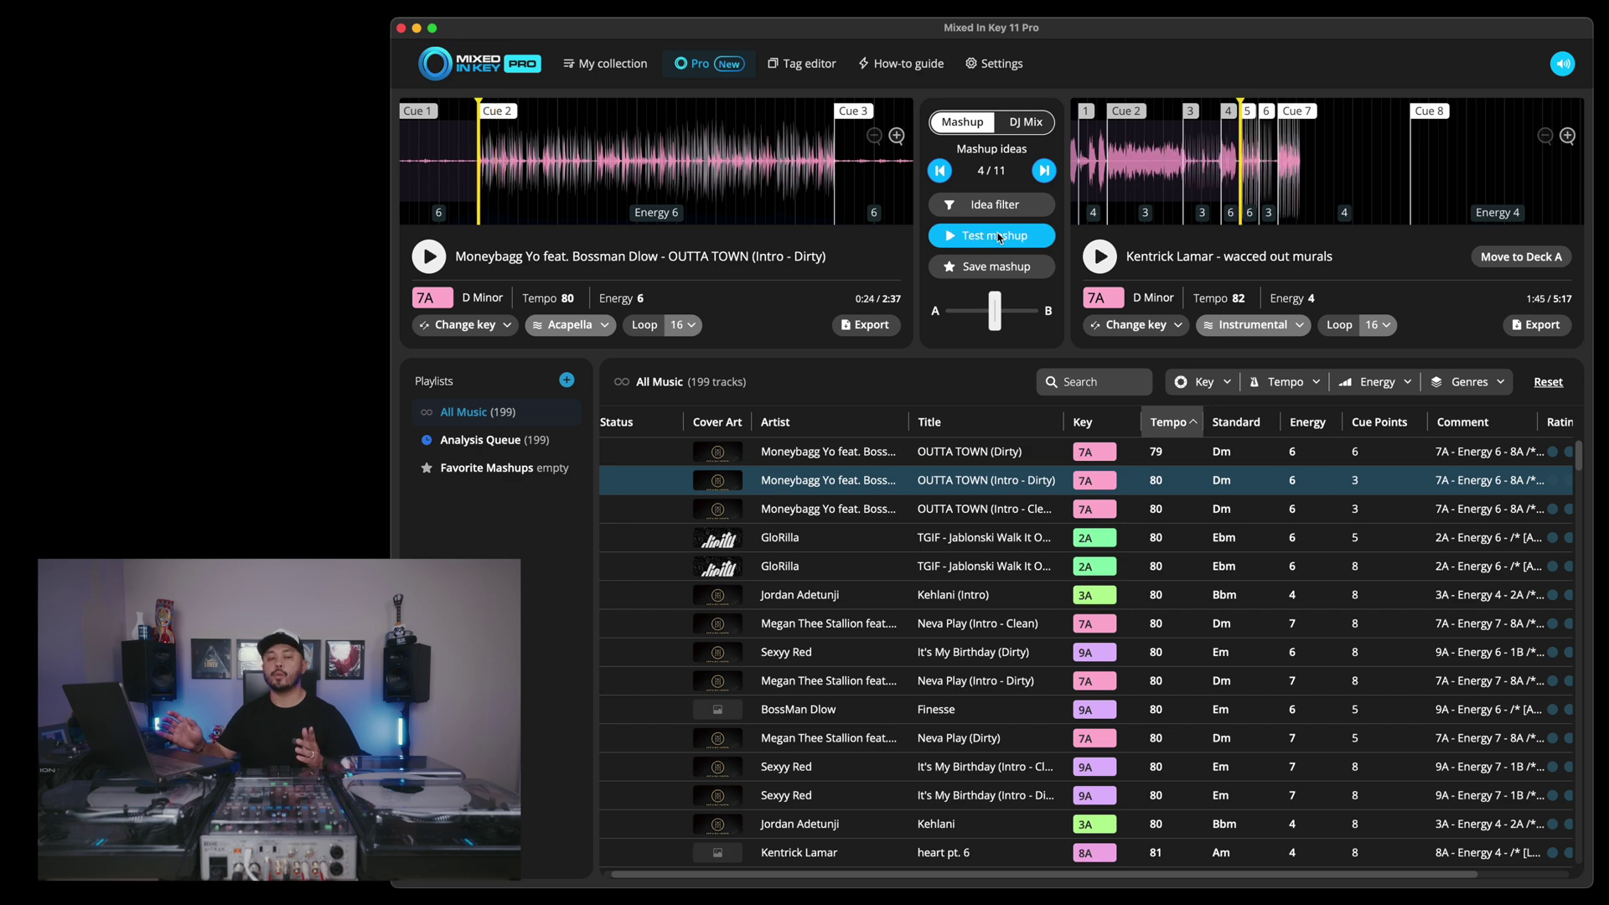
pyautogui.click(1044, 171)
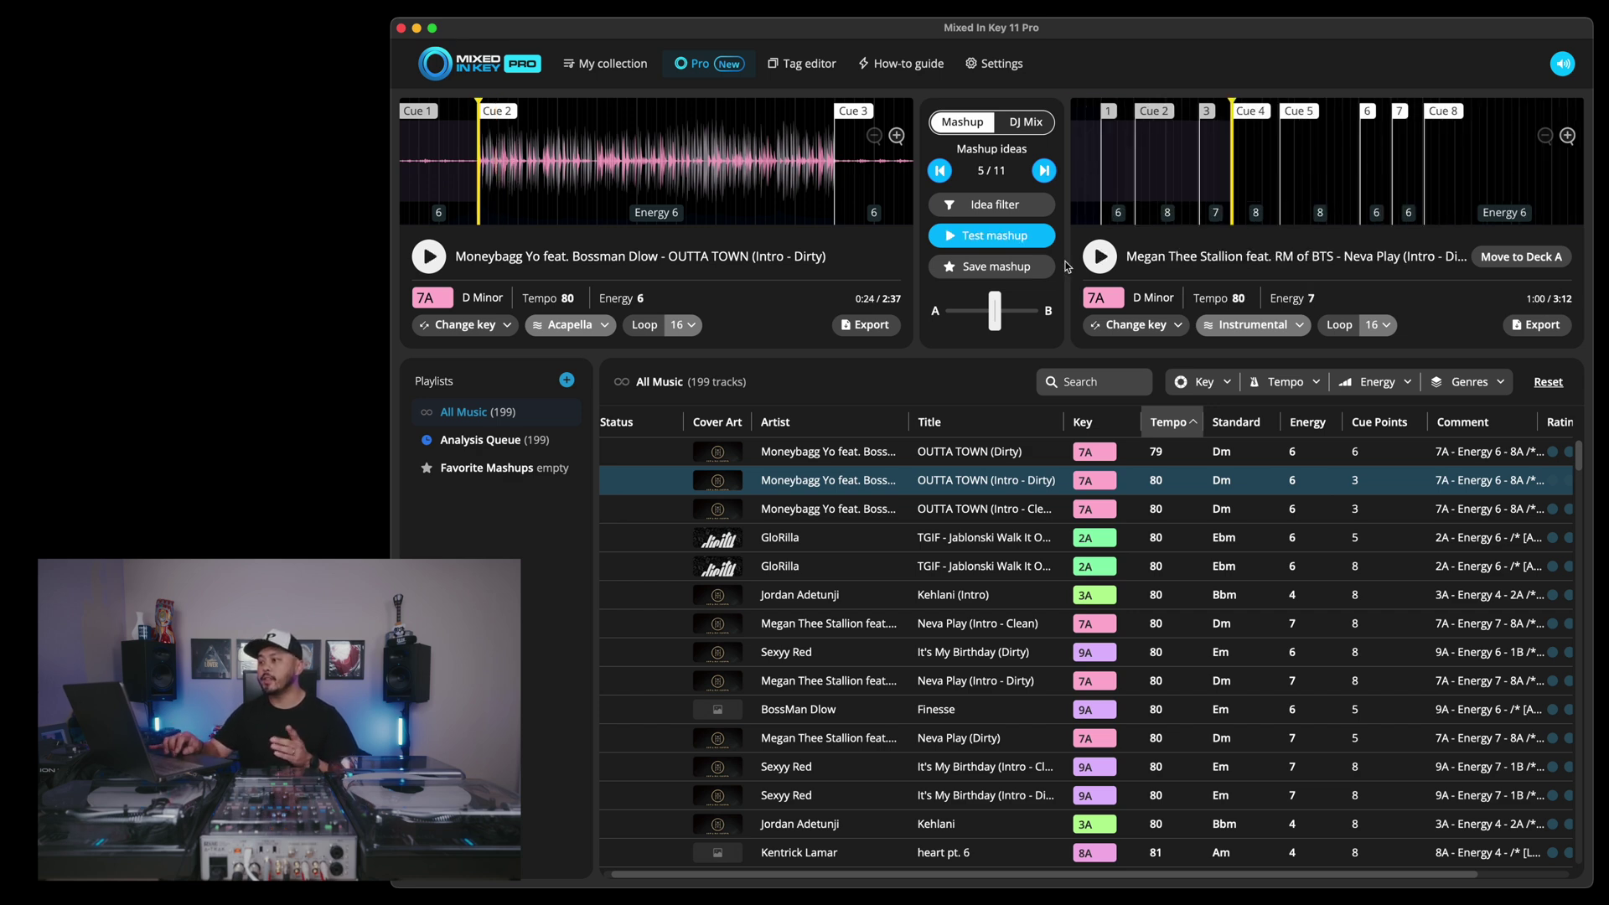
pyautogui.click(996, 236)
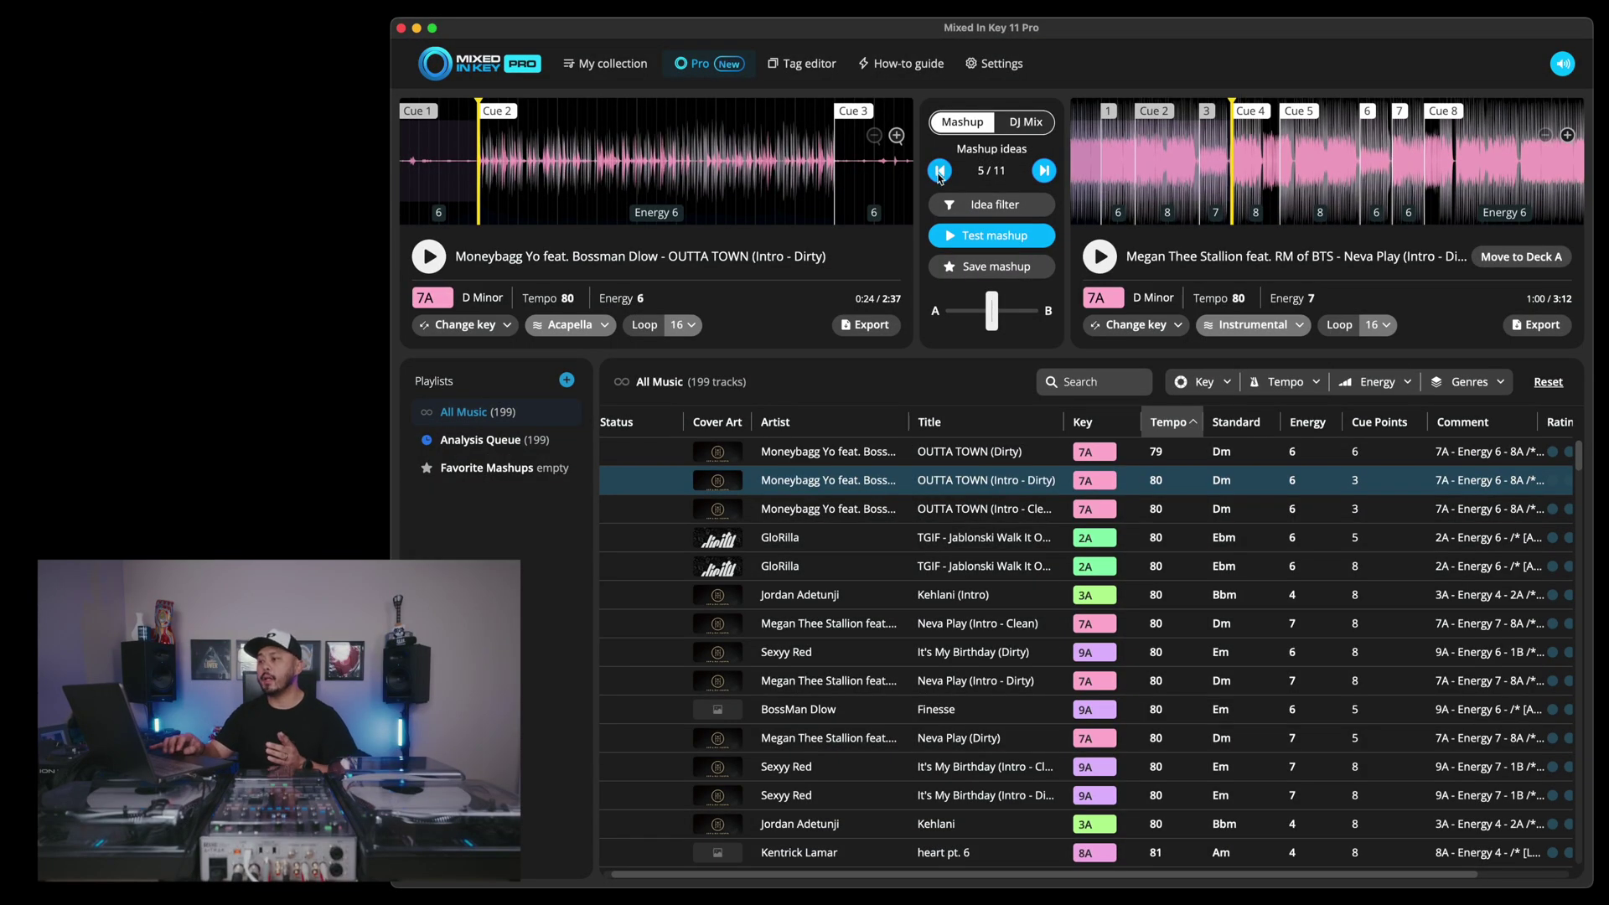
# Return to idea 1 with TGIF, save it as a favorite mashup, and view Favorite Mashups.
pyautogui.click(938, 171)
pyautogui.click(938, 172)
pyautogui.click(940, 171)
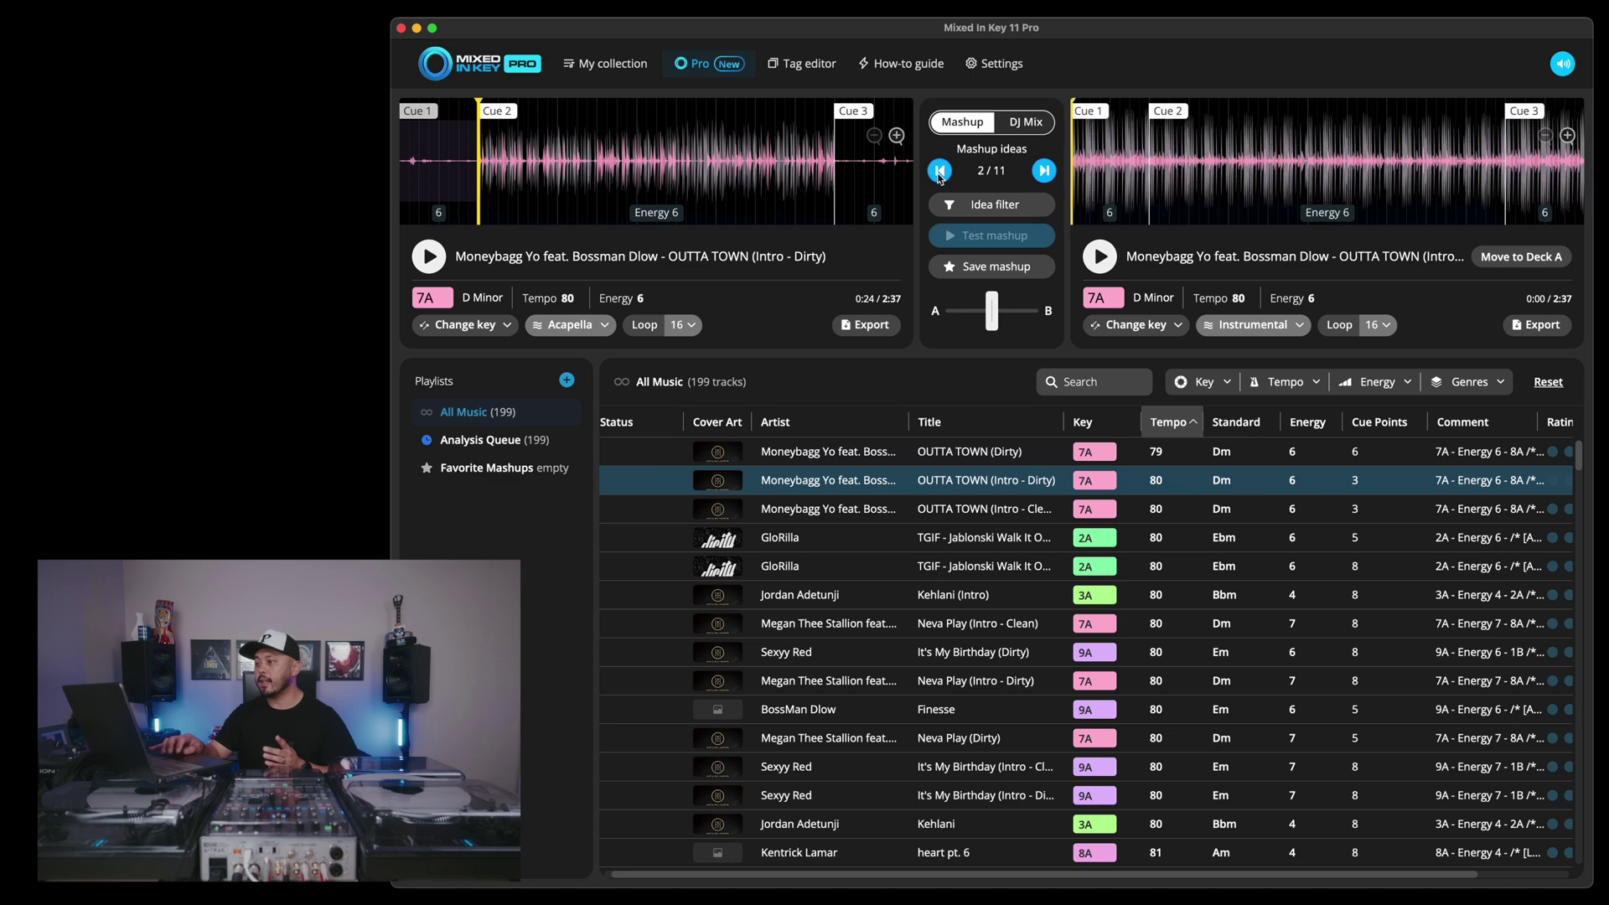
pyautogui.click(939, 171)
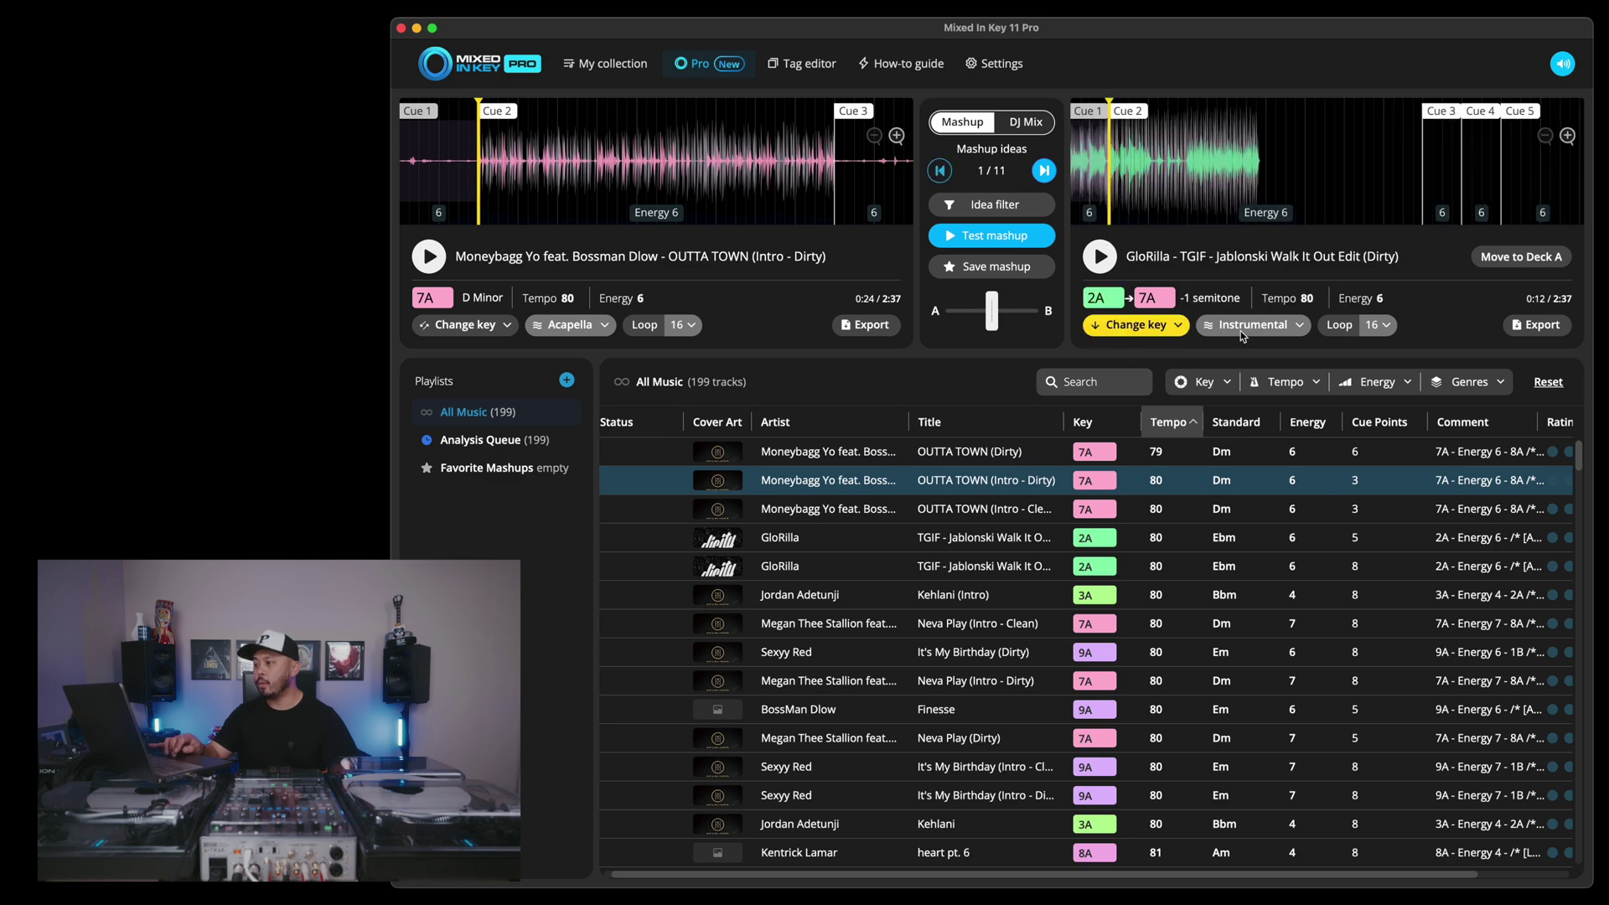
pyautogui.click(994, 268)
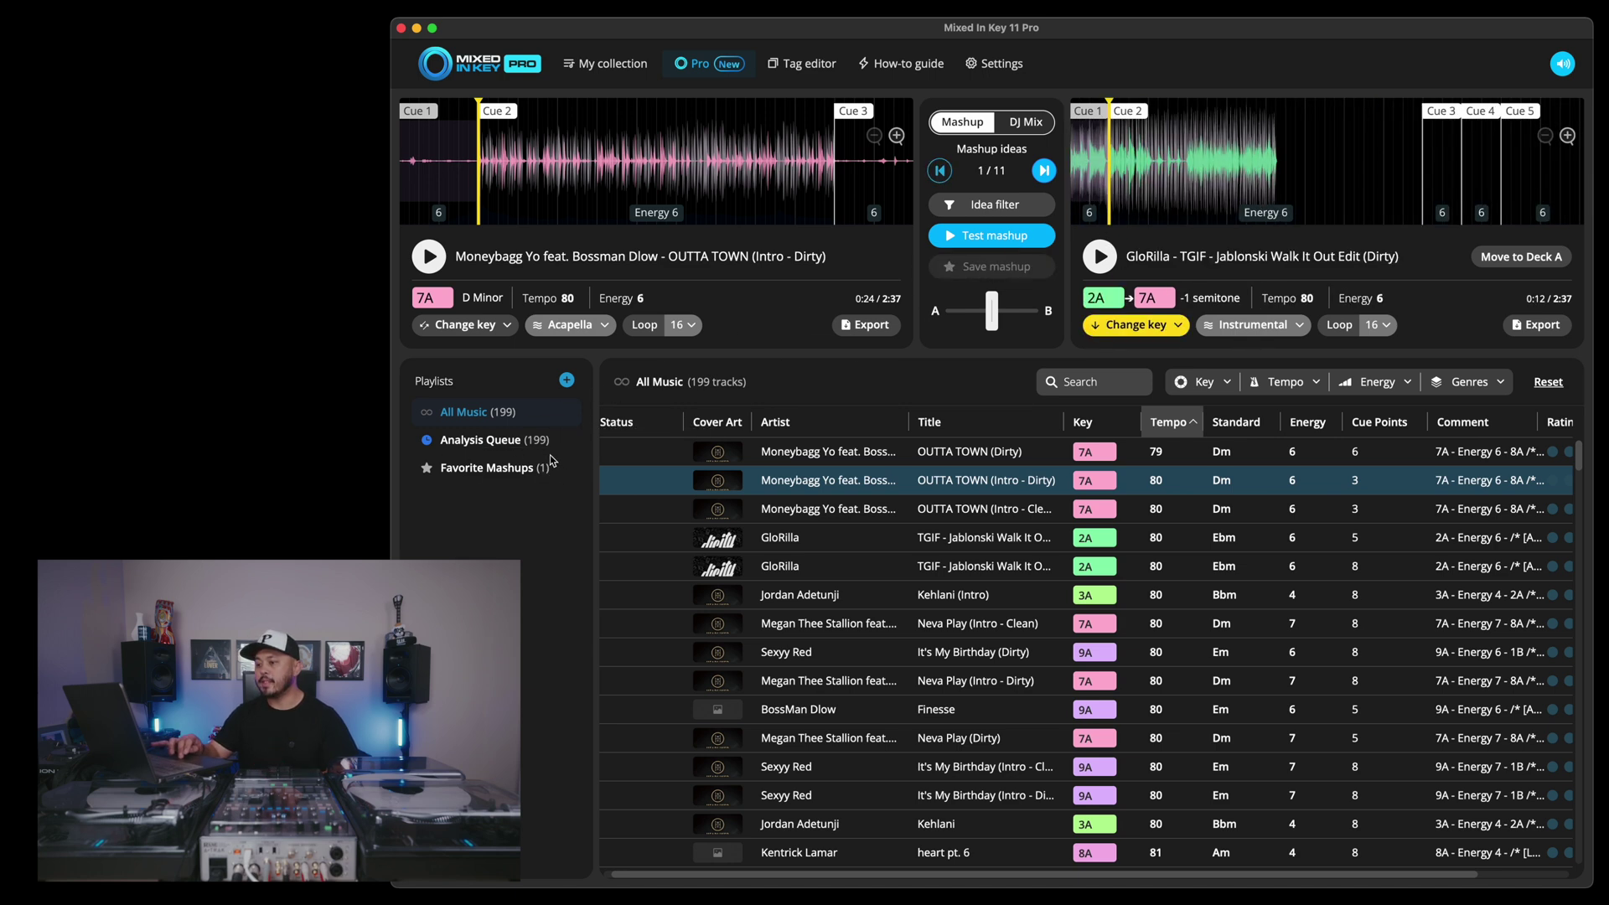
pyautogui.click(510, 469)
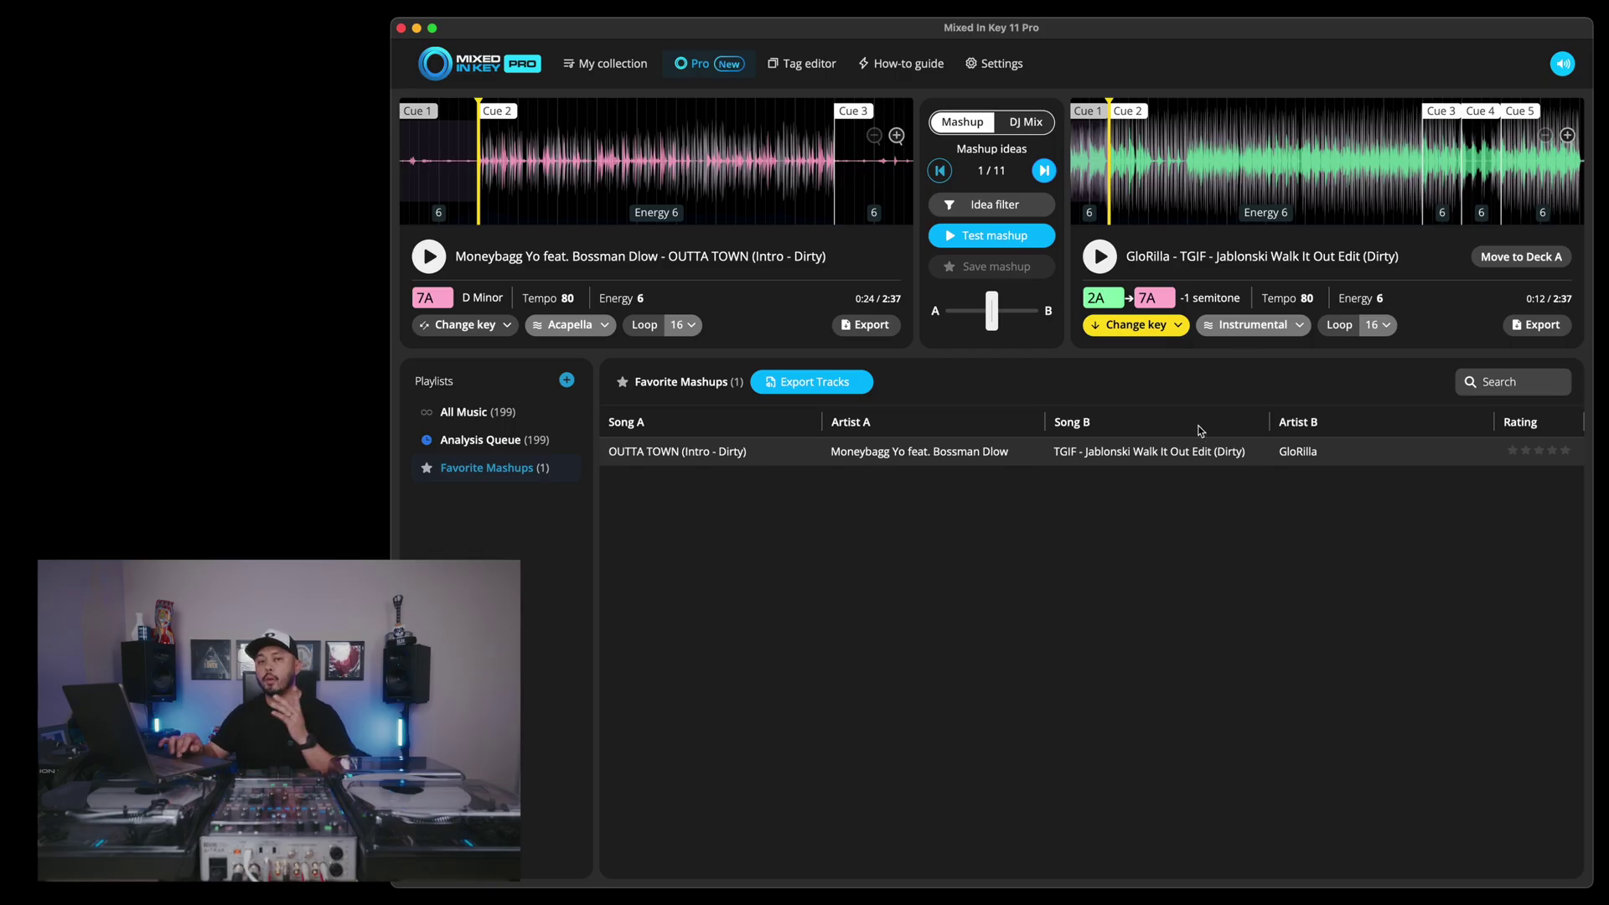
# Open OUTTA TOWN's stem export options and choose to save the stems to a folder.
pyautogui.click(866, 329)
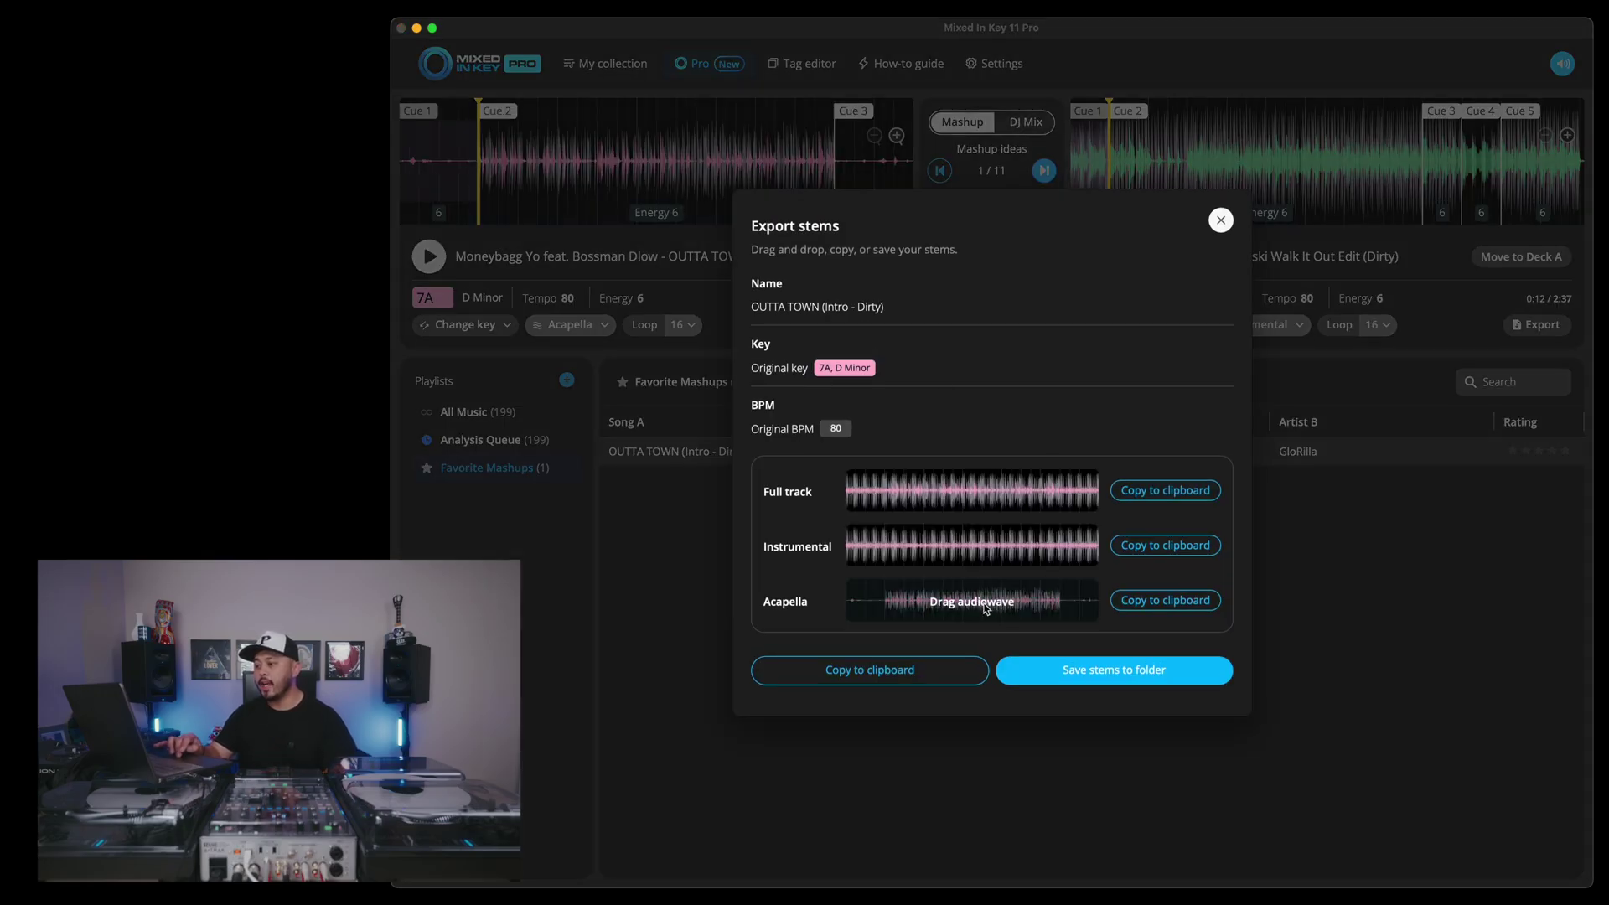
pyautogui.click(1127, 672)
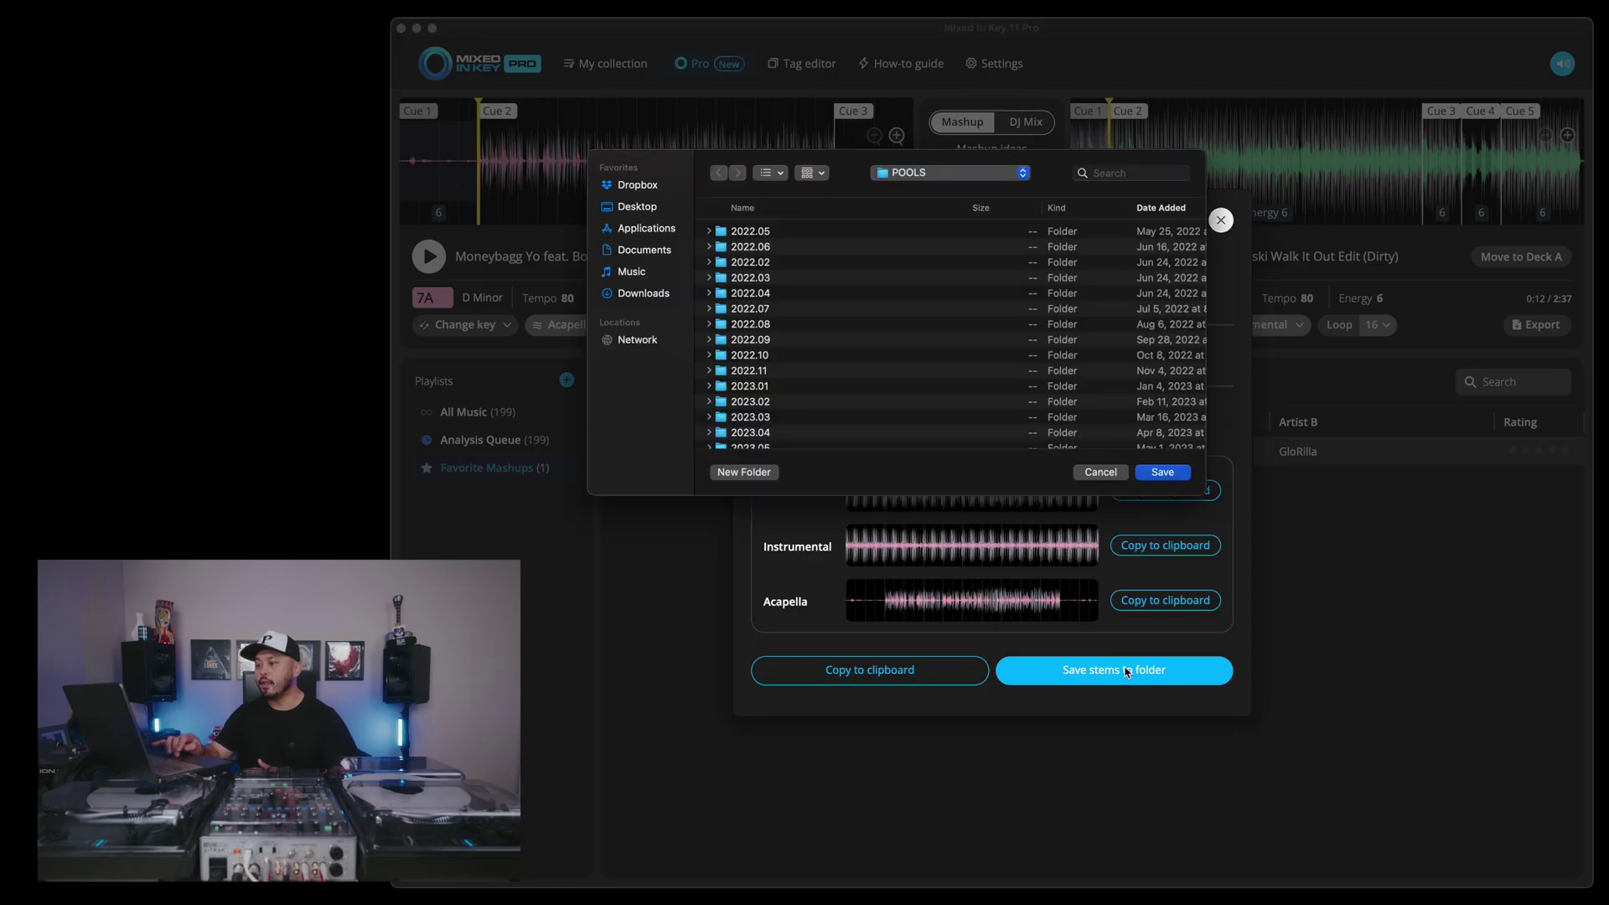
# Export the stems to the Desktop and check the acapella, instrumental and full-track AIFF files.
pyautogui.click(649, 210)
pyautogui.click(1161, 473)
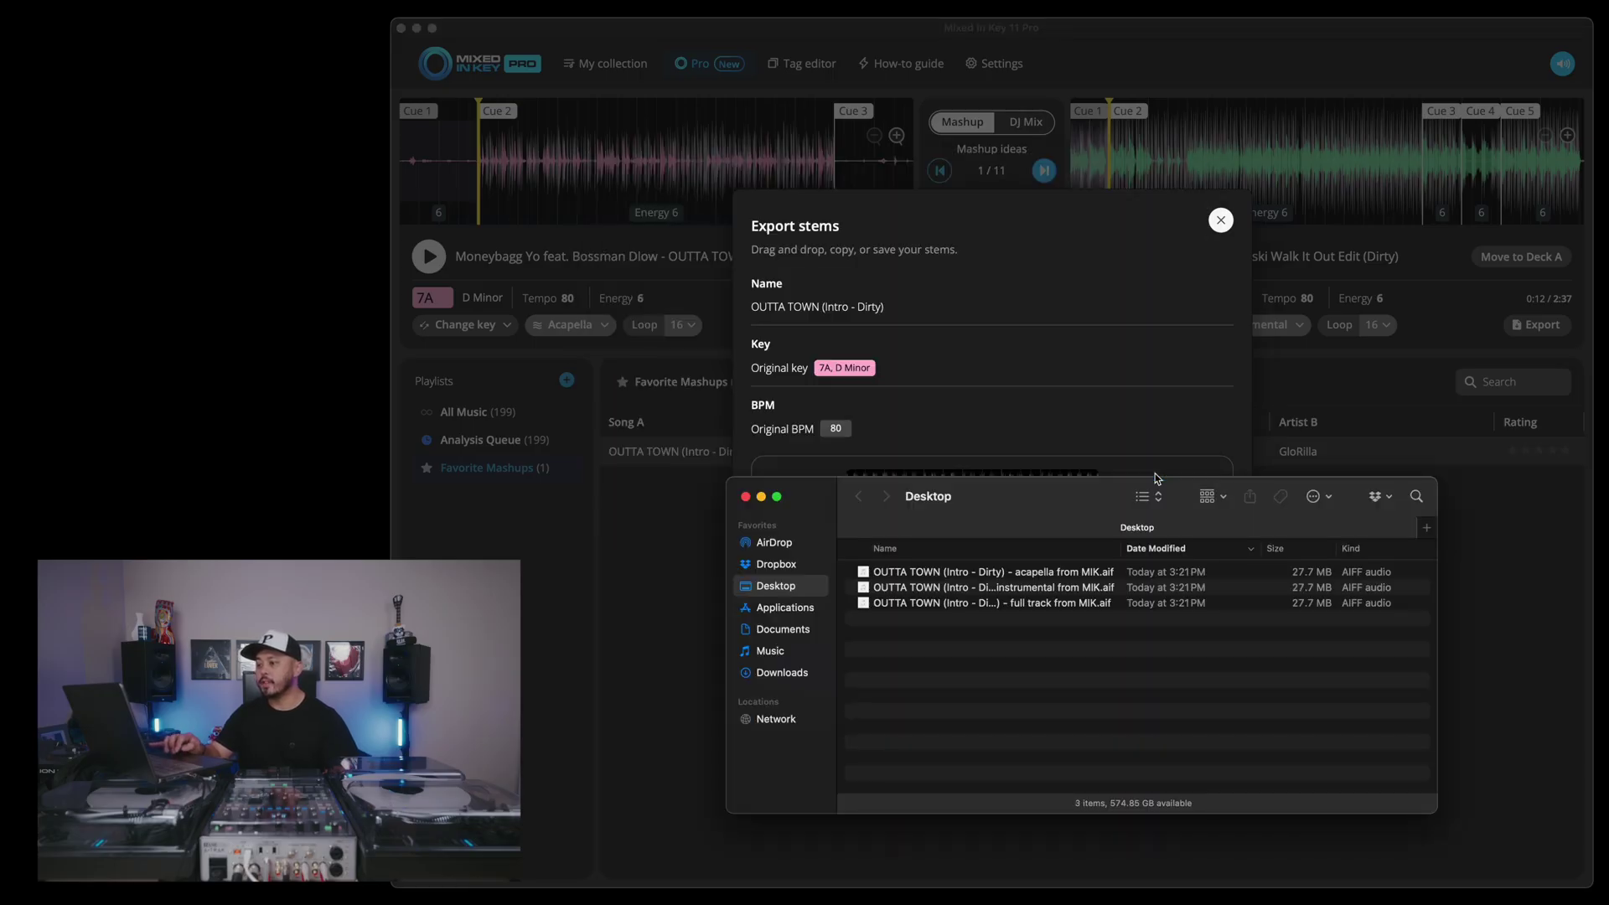
pyautogui.click(1058, 574)
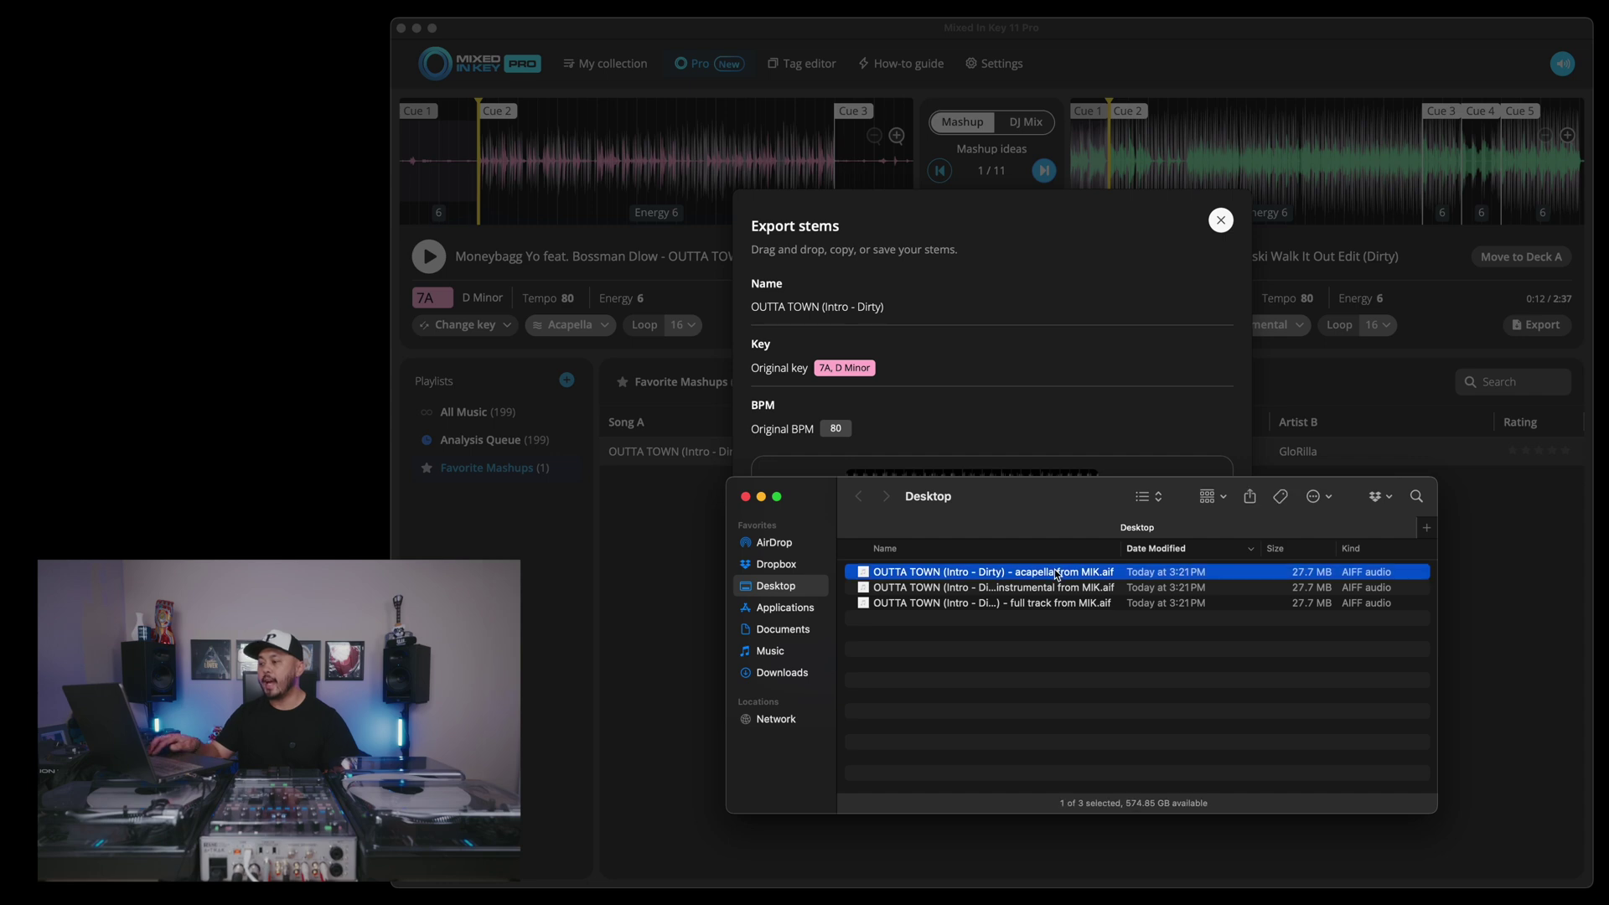
pyautogui.press('Down')
pyautogui.press('Down')
pyautogui.press('Up')
pyautogui.press('Down')
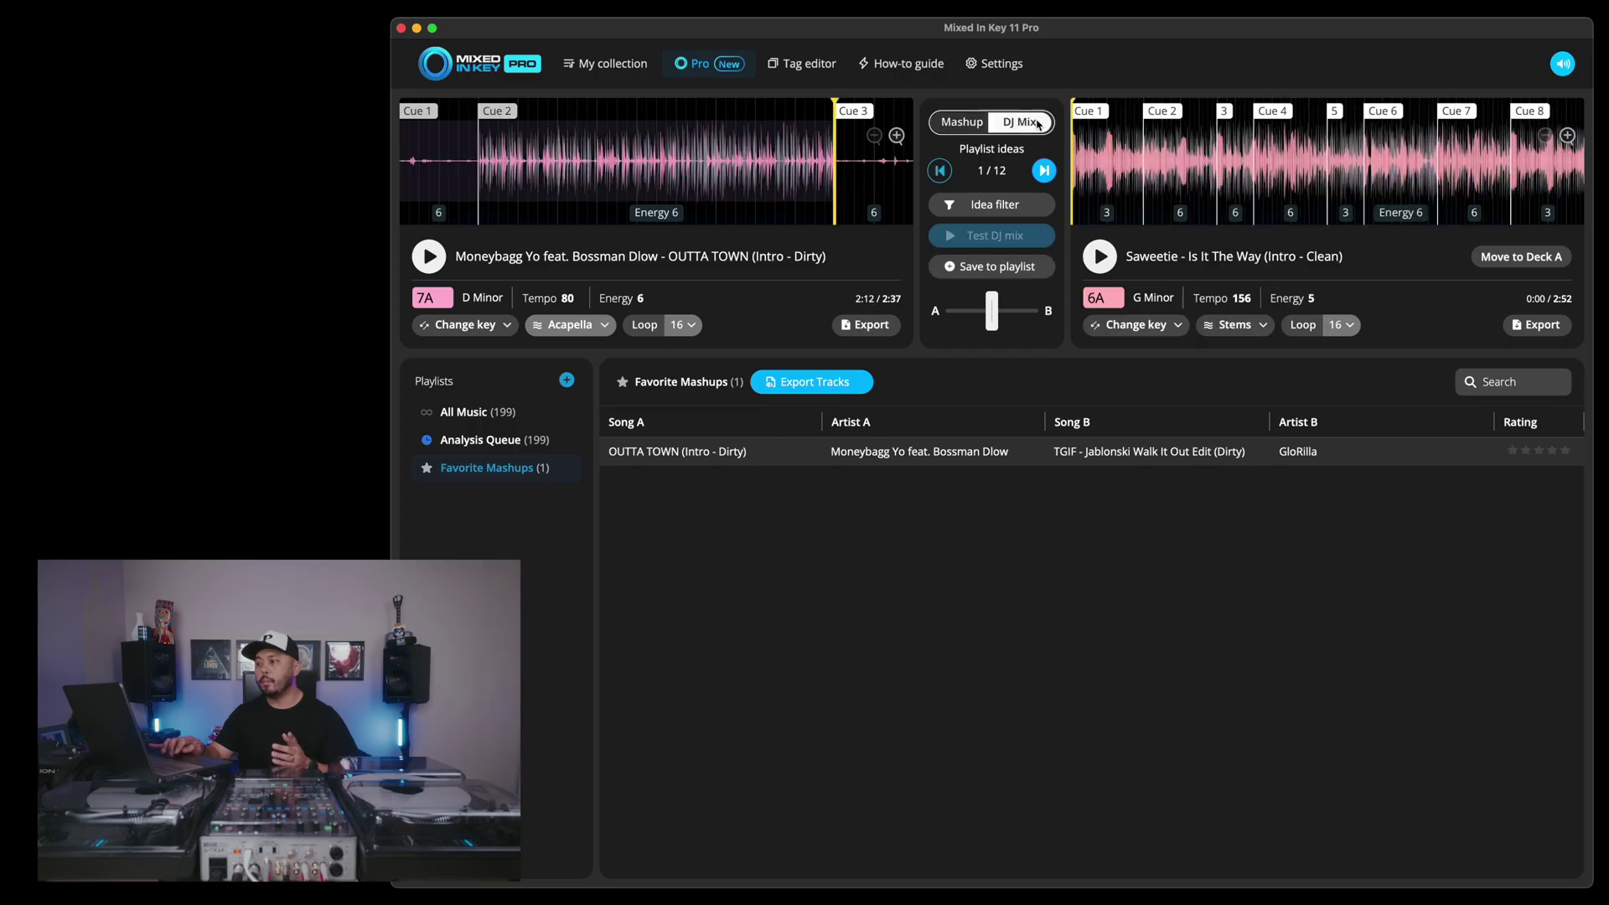
# Load It's My Birthday (Intro - Clean) from All Music onto Deck A and advance to playlist idea 2.
pyautogui.click(463, 412)
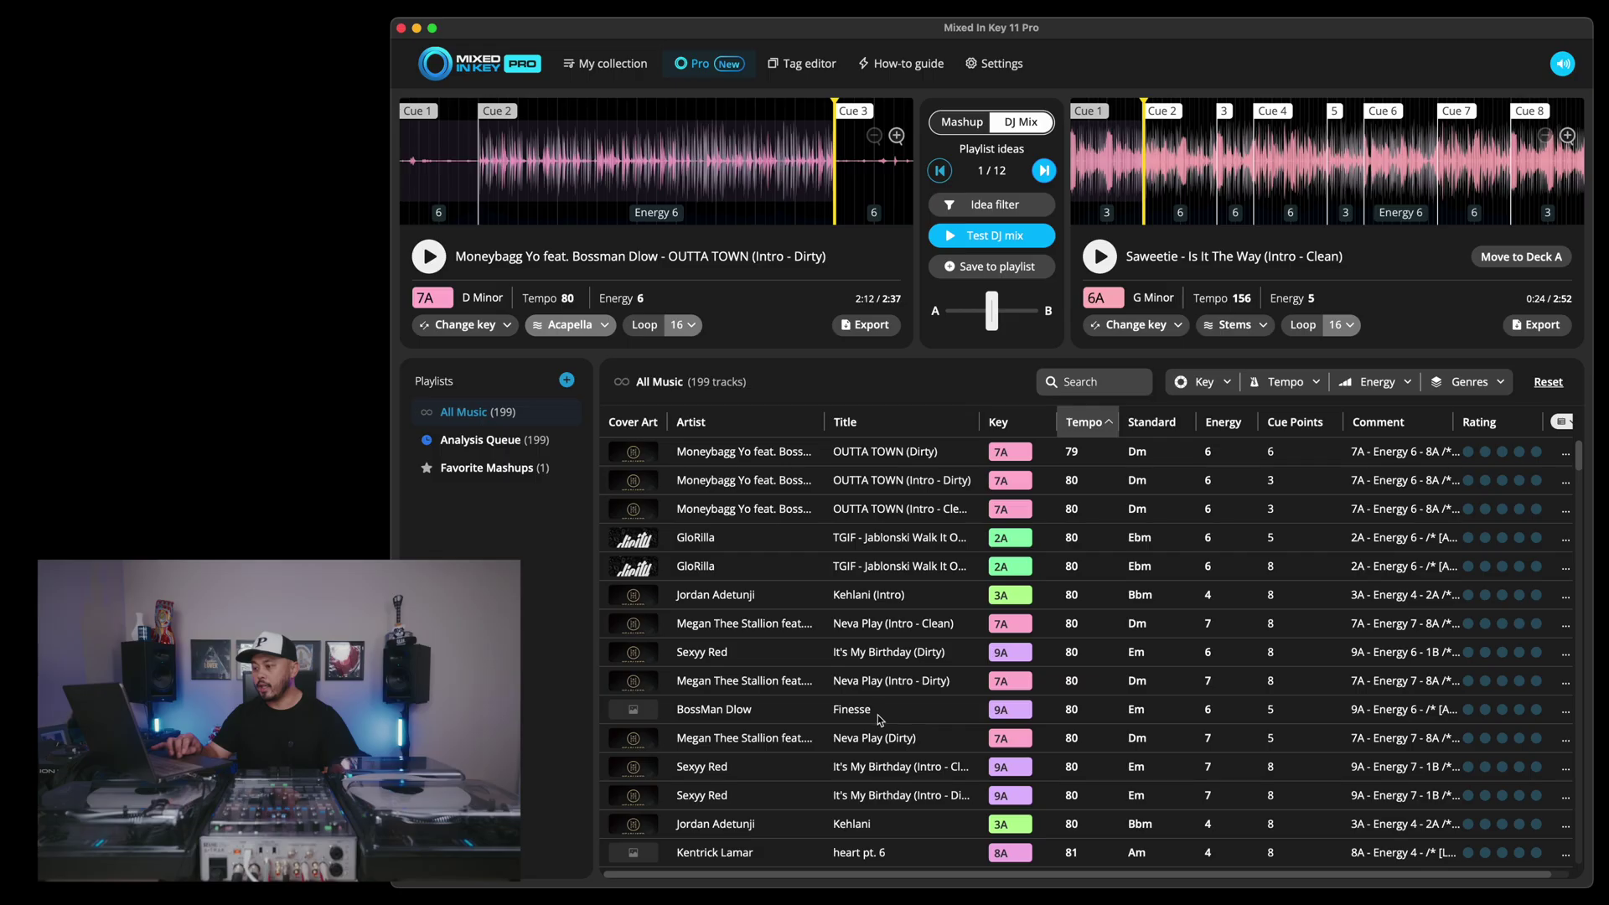
pyautogui.doubleClick(882, 767)
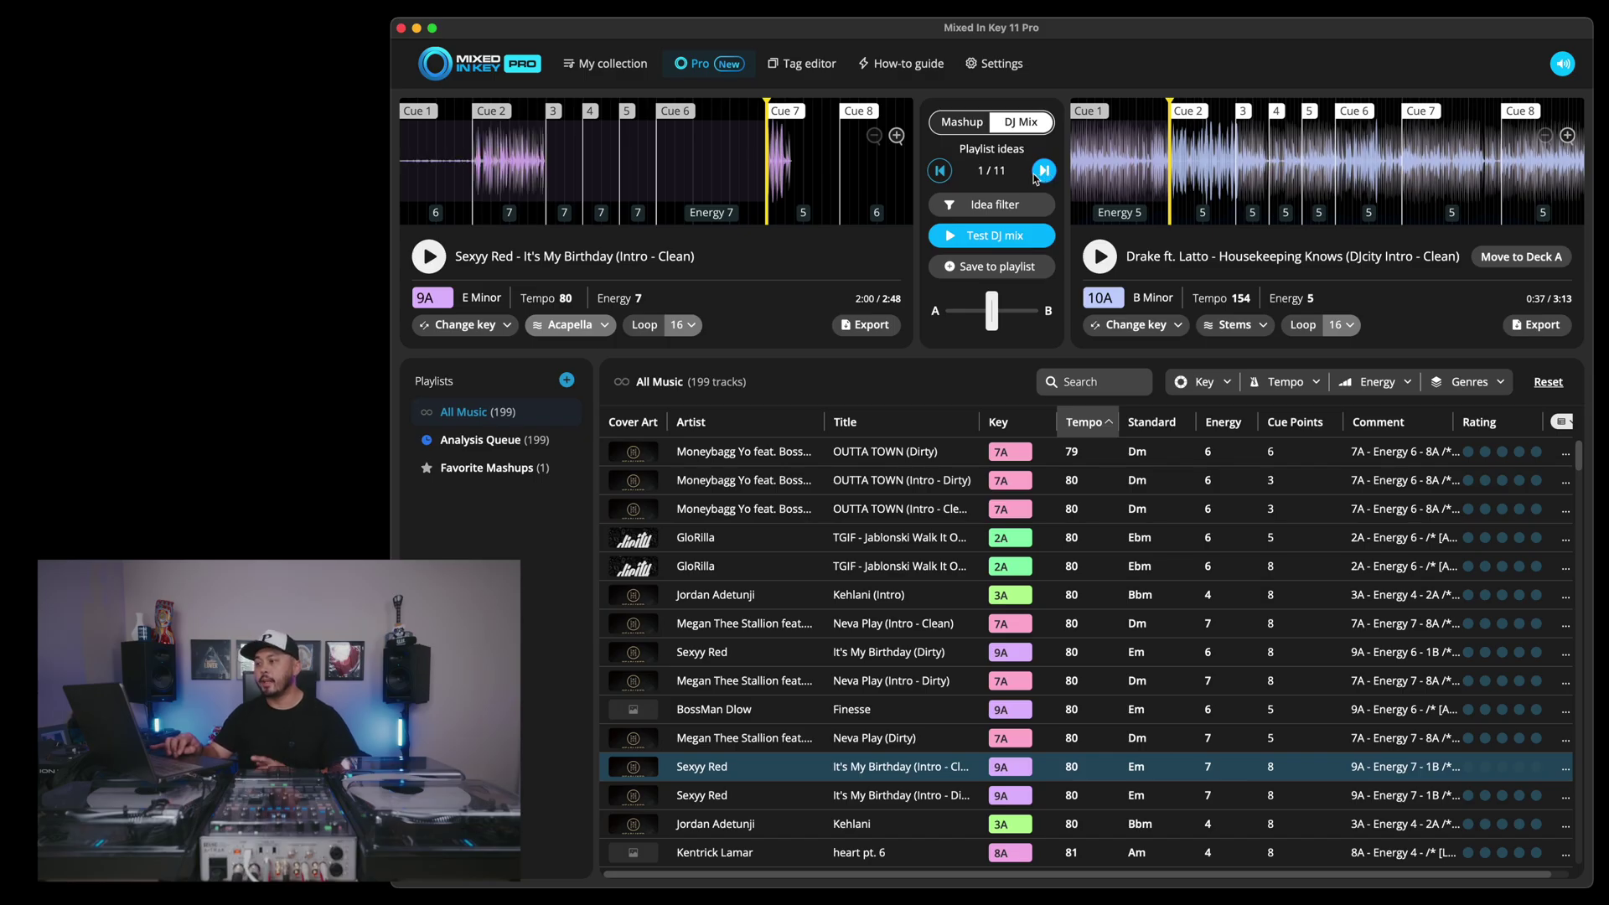
pyautogui.click(1044, 172)
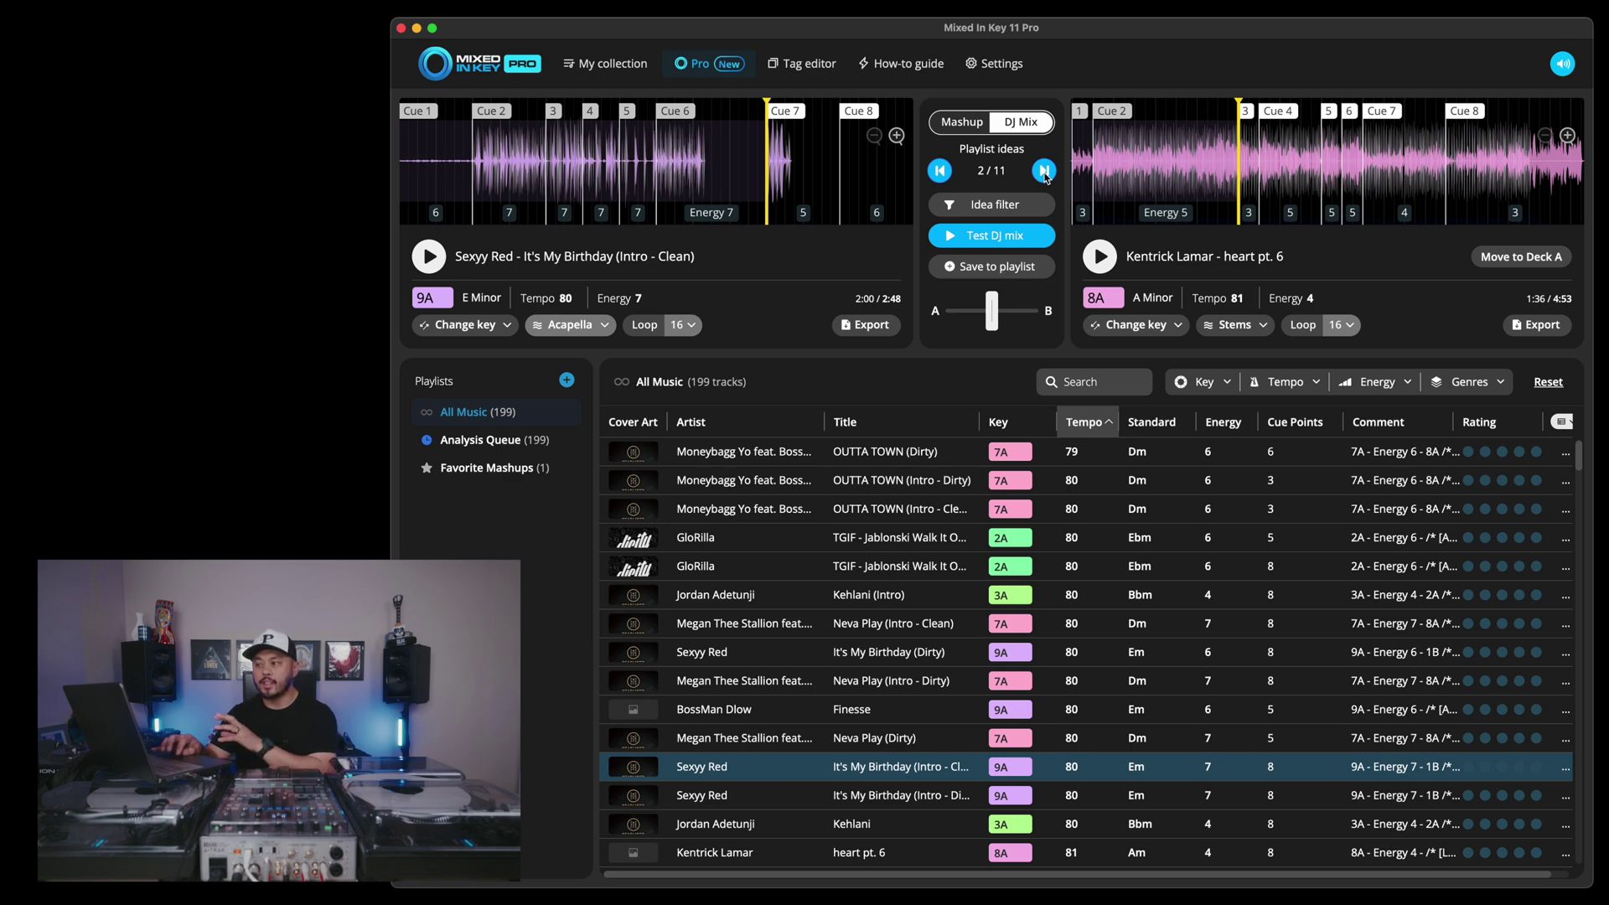
# Advance to playlist idea 4 with WYD (Dirty), crossfade fully to Deck A, and start the test mix.
pyautogui.click(1045, 173)
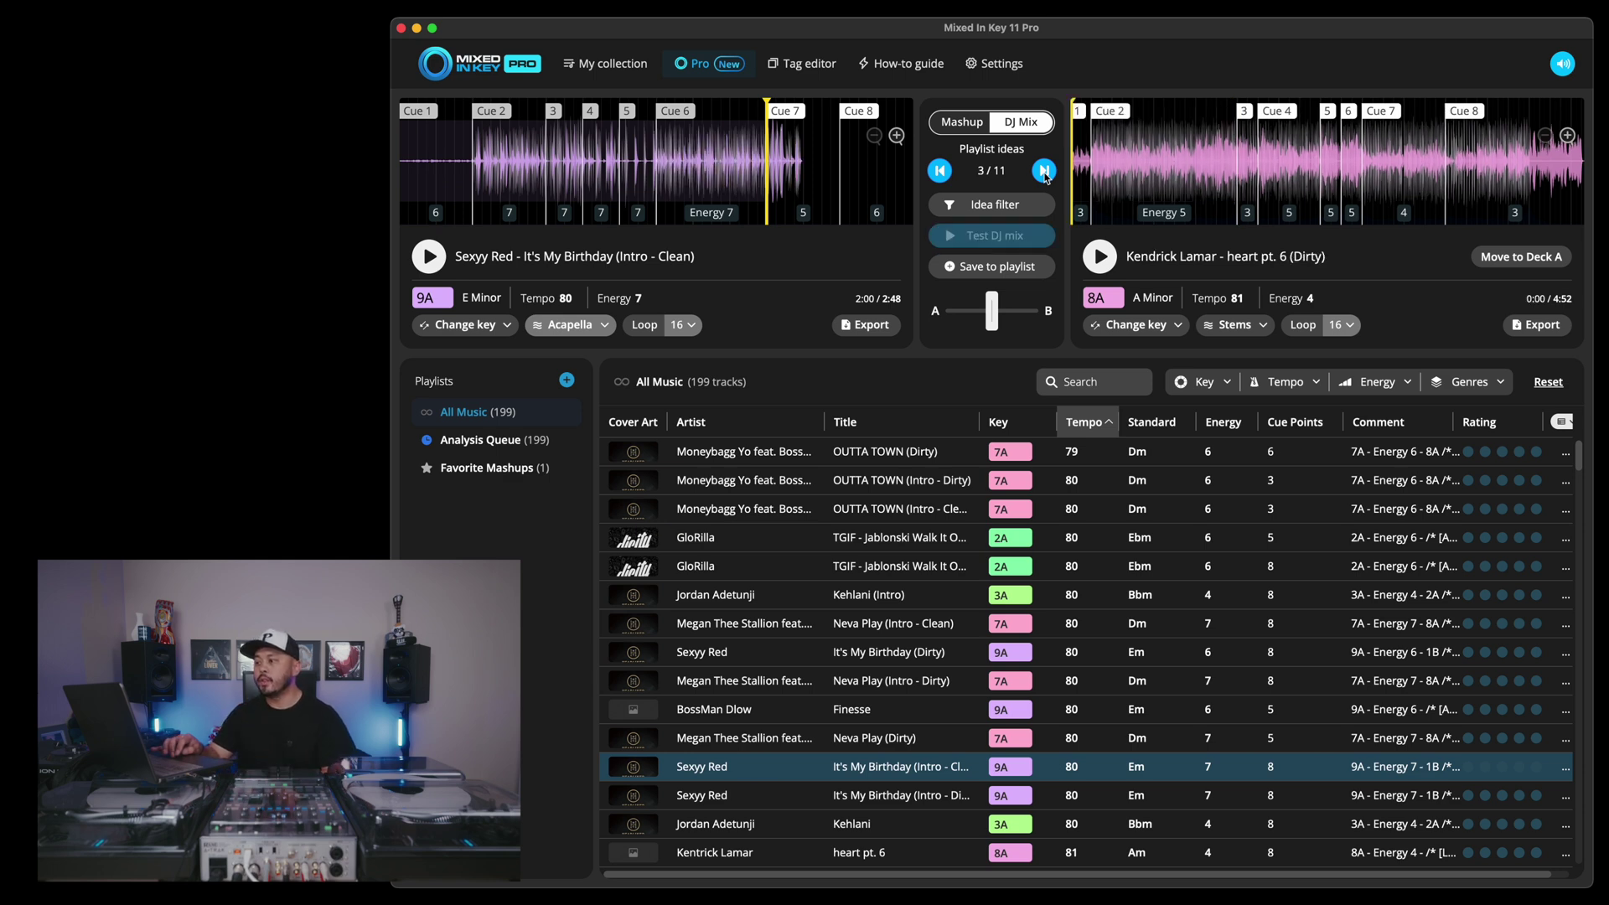
pyautogui.click(1046, 173)
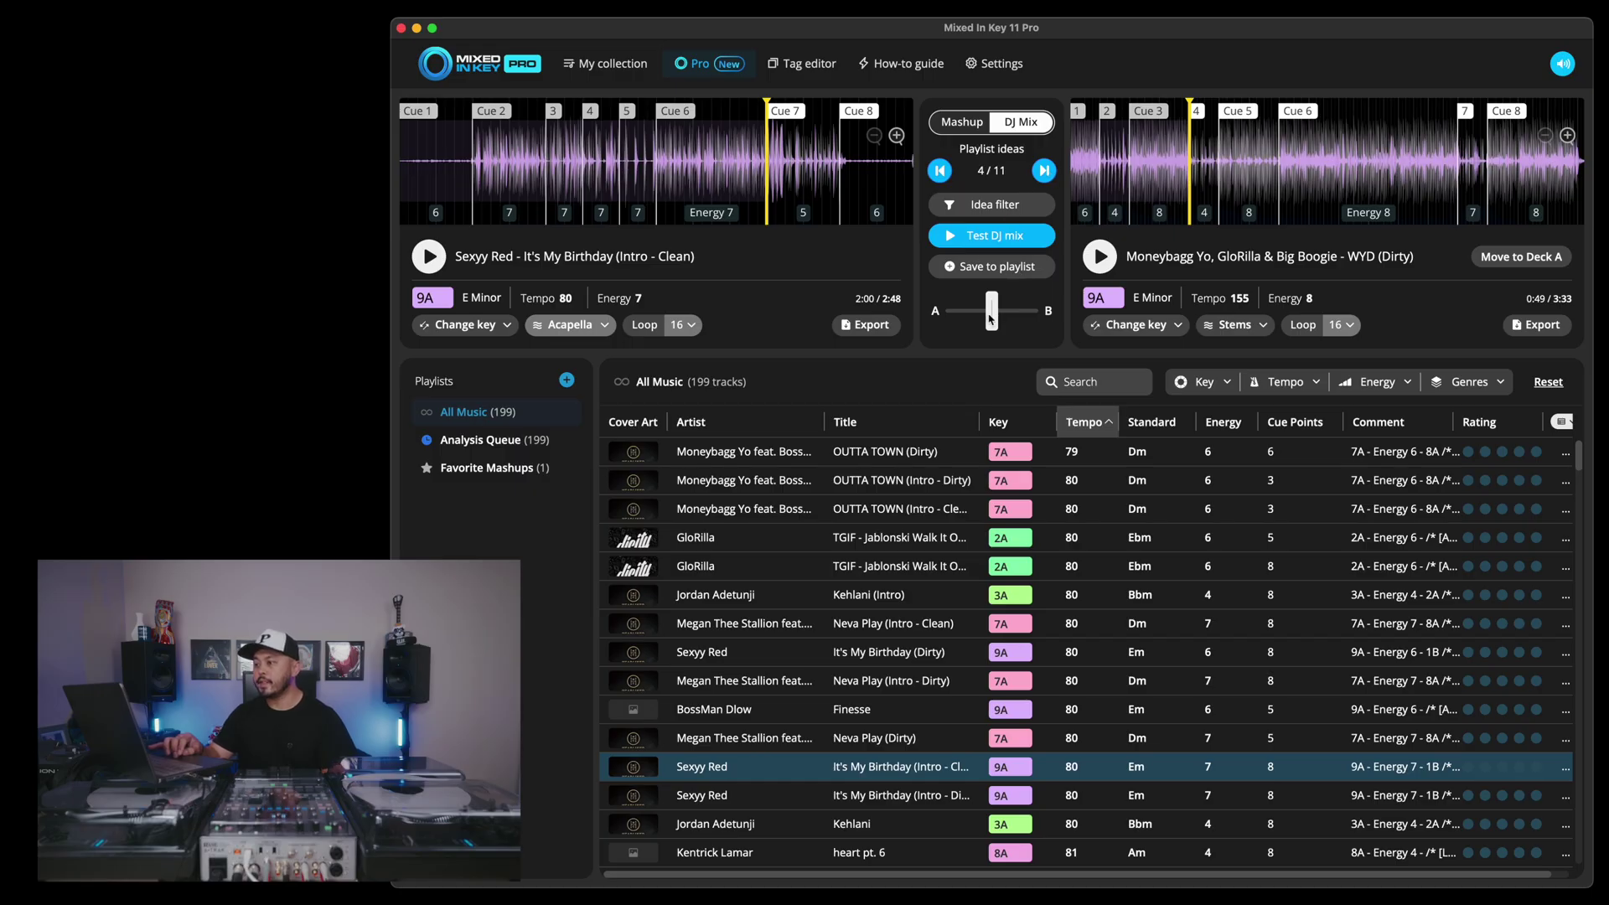
pyautogui.moveTo(989, 319); pyautogui.dragTo(876, 316)
pyautogui.click(968, 239)
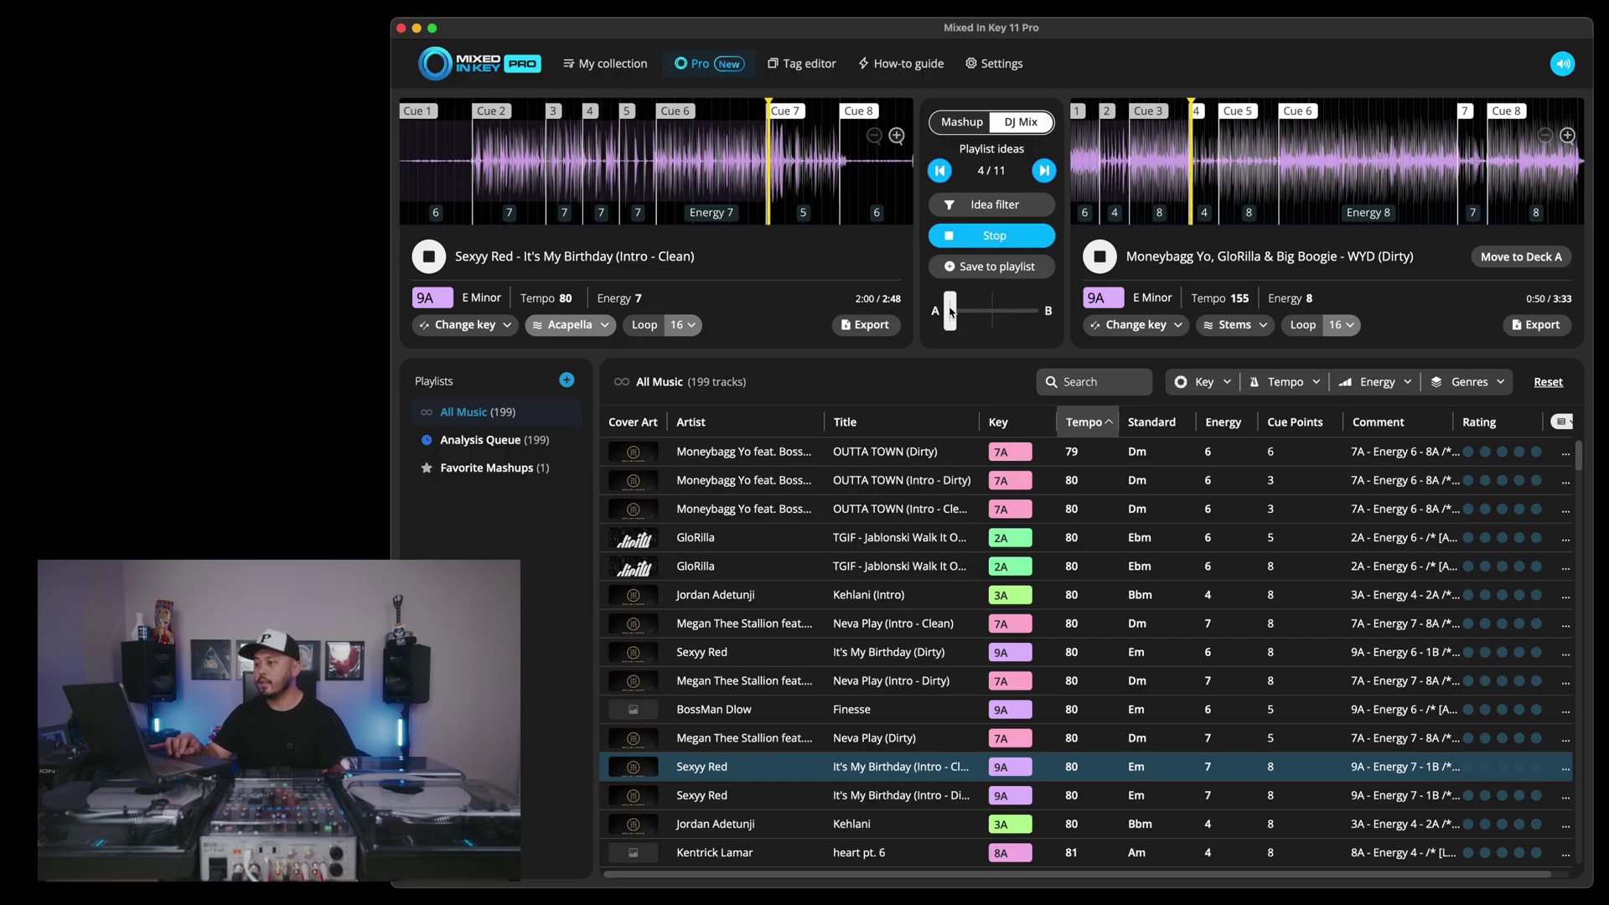
# Set Deck A to Full track and Deck B to Instrumental, blend the crossfader, then stop.
pyautogui.click(570, 324)
pyautogui.click(503, 369)
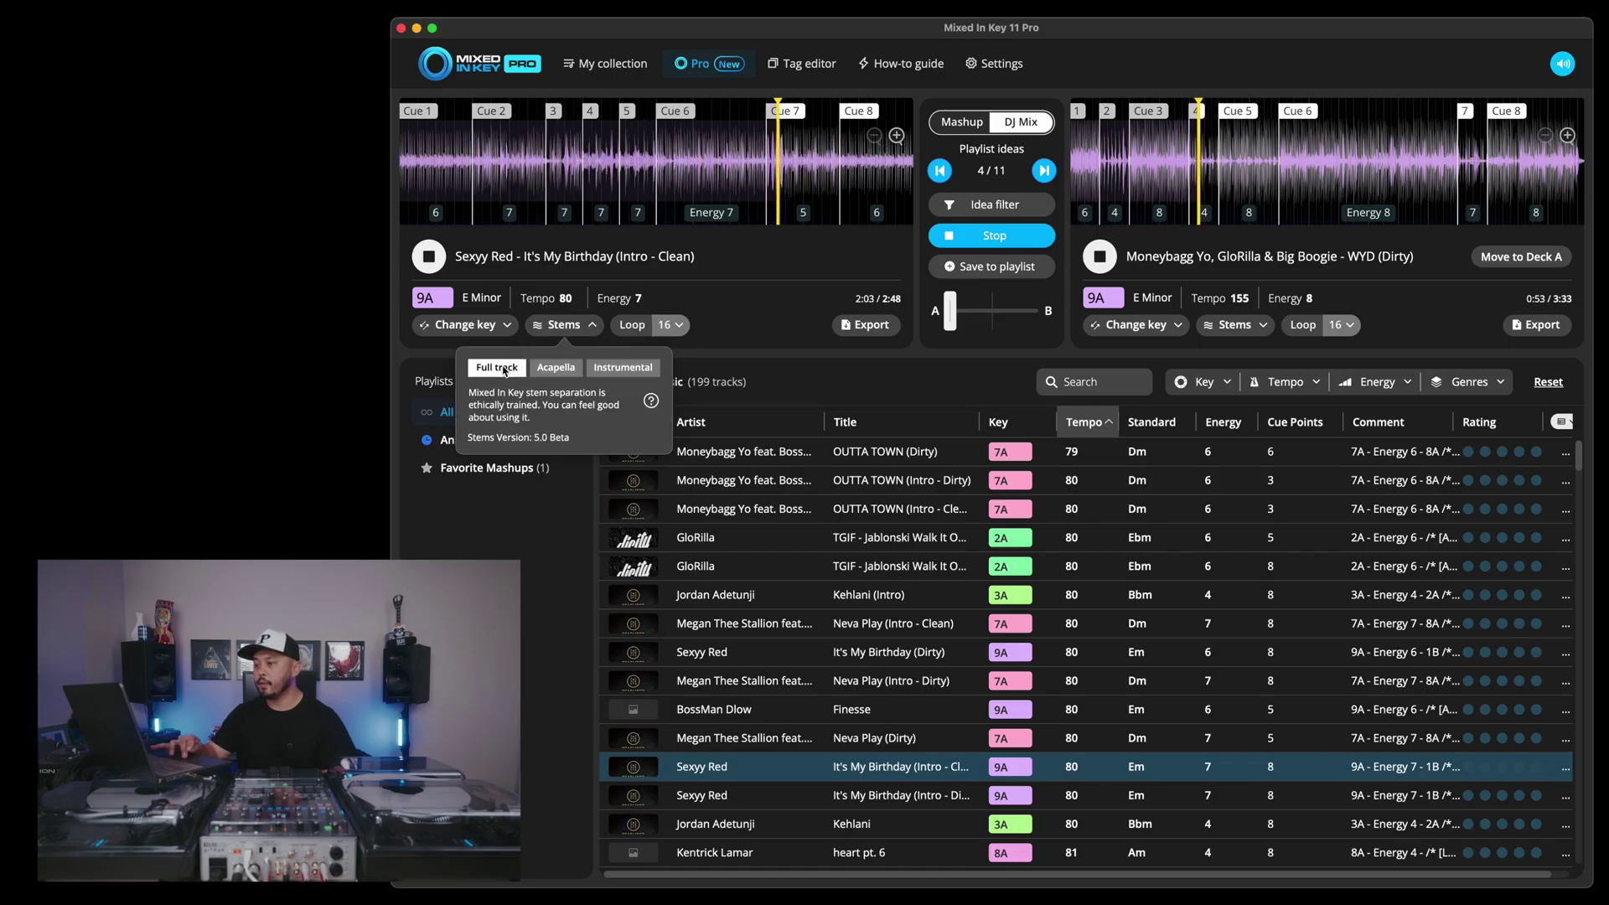
pyautogui.click(1235, 325)
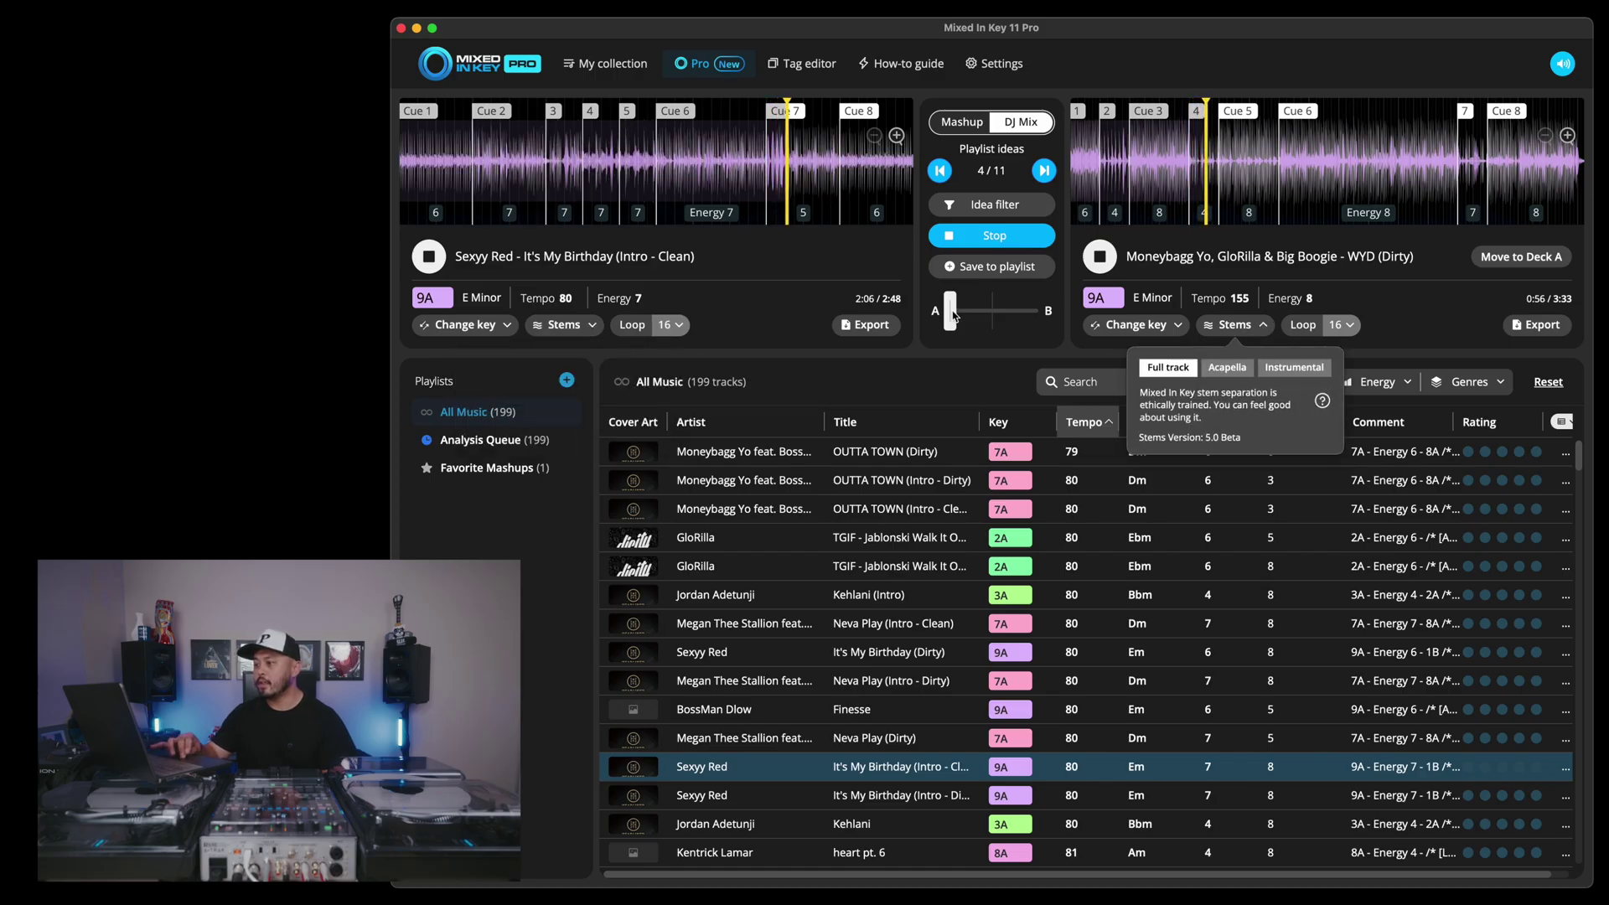
pyautogui.moveTo(949, 312)
pyautogui.mouseDown()
pyautogui.moveTo(1028, 310)
pyautogui.moveTo(950, 312)
pyautogui.mouseUp()
pyautogui.click(1208, 332)
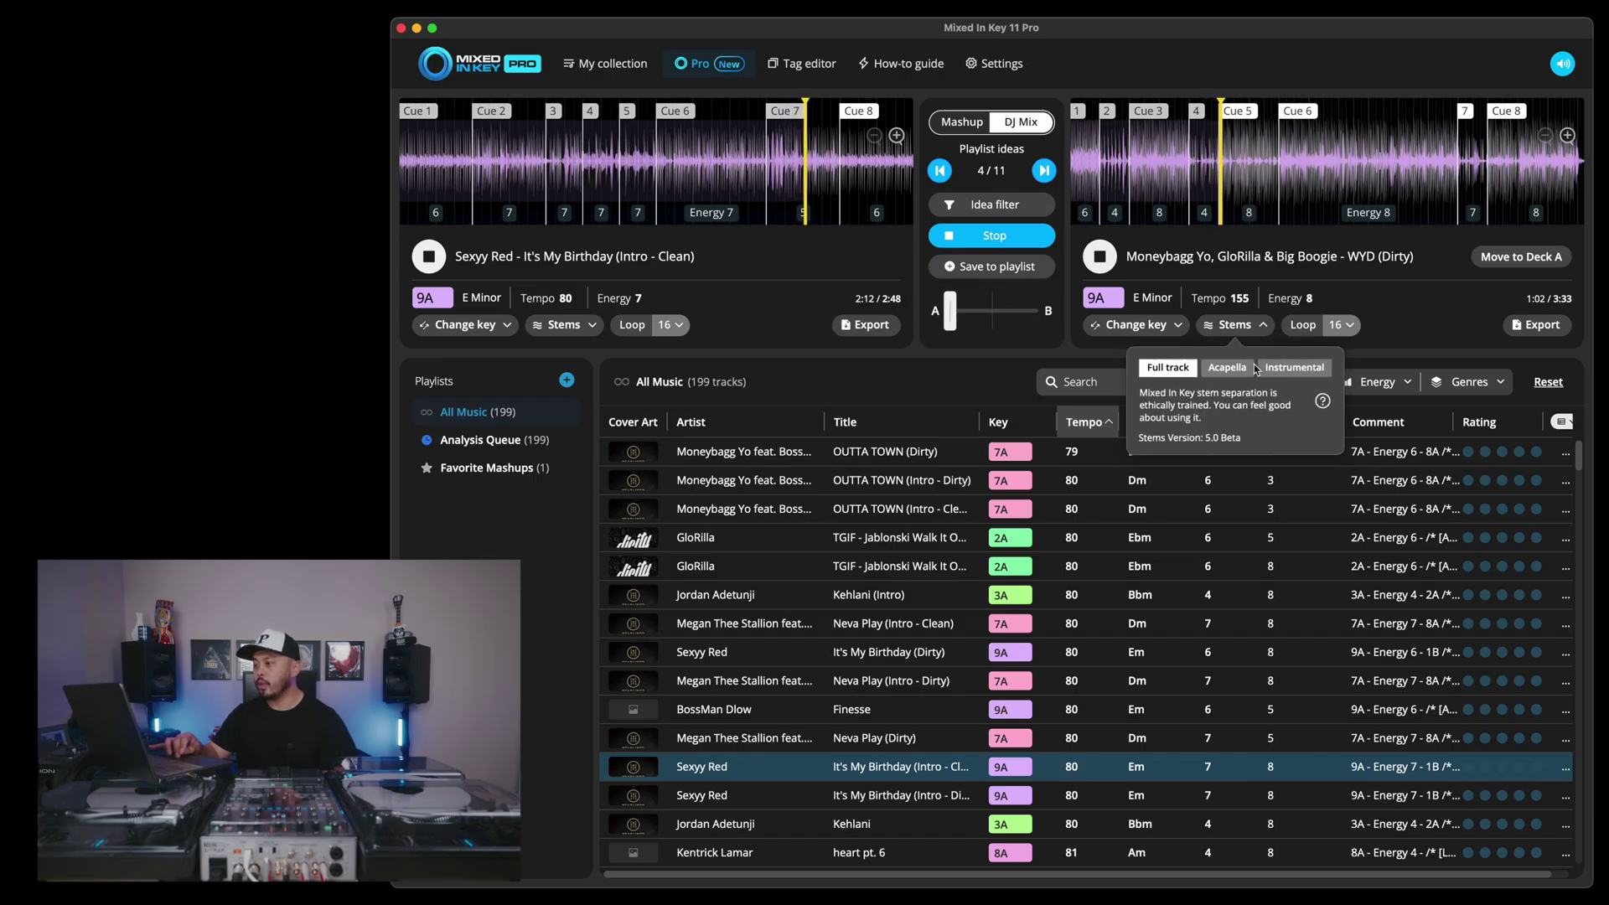
pyautogui.click(1289, 370)
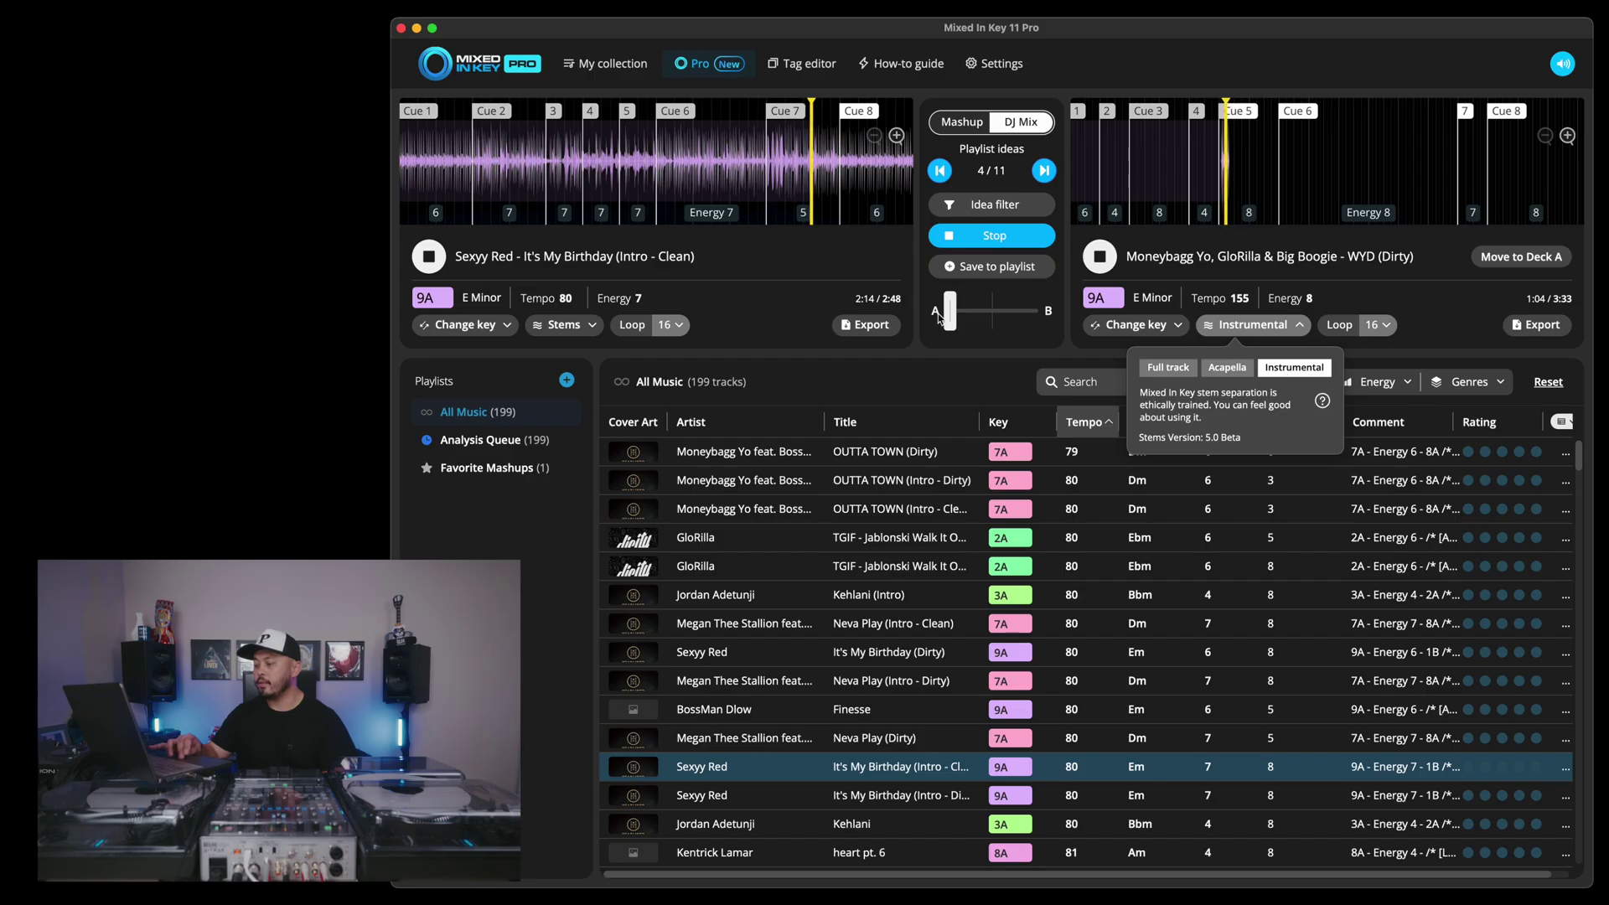
pyautogui.moveTo(953, 318); pyautogui.dragTo(992, 313)
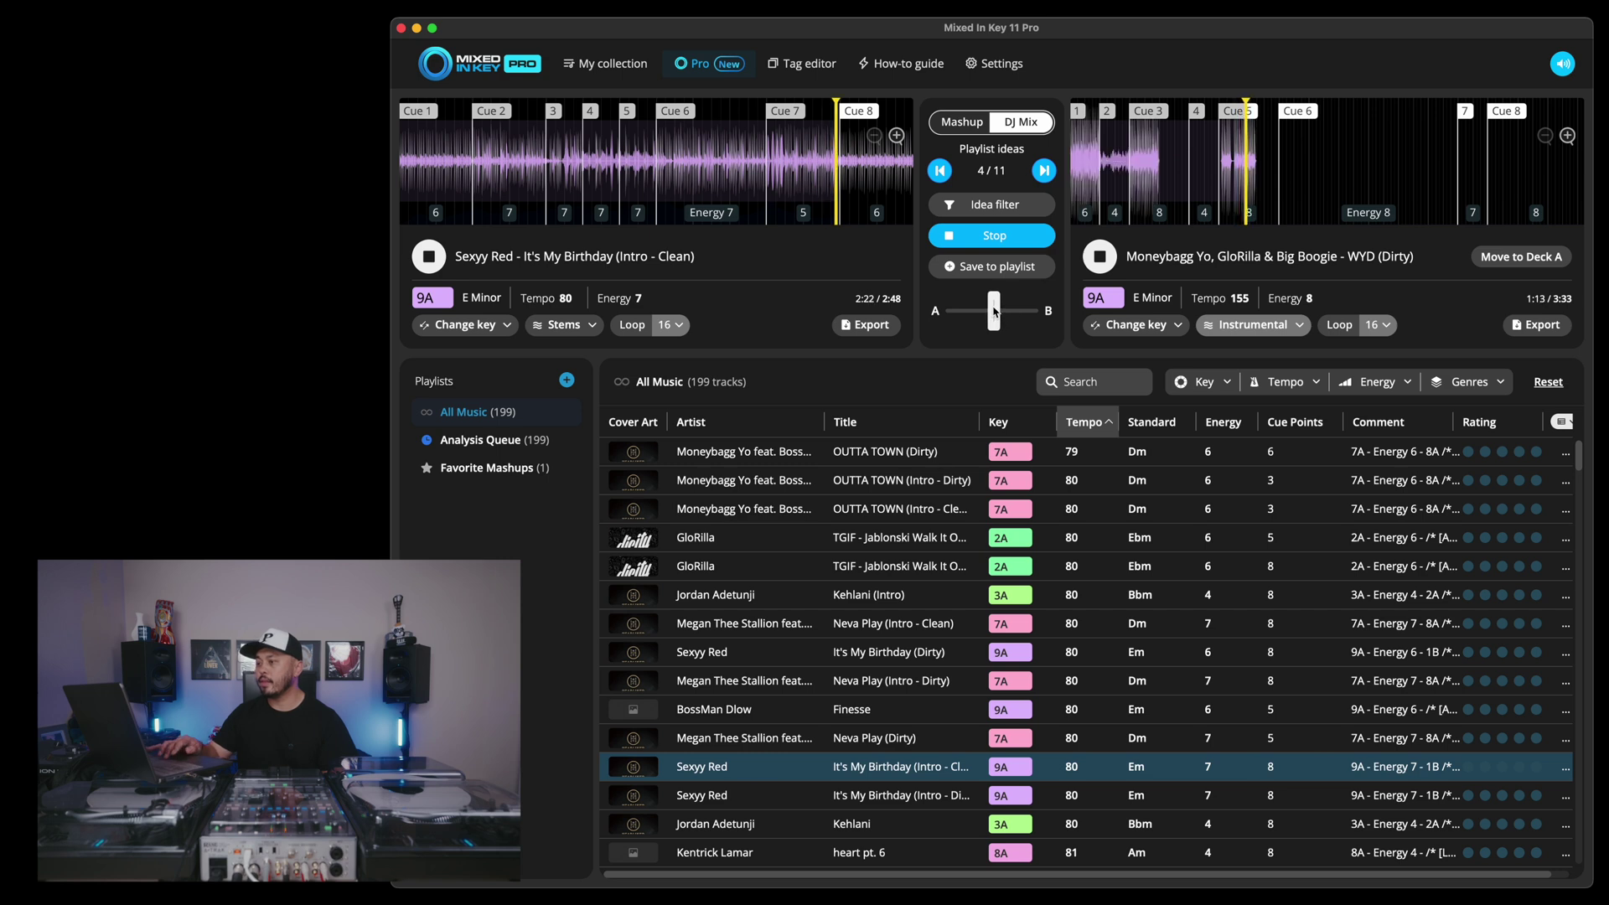
pyautogui.click(990, 236)
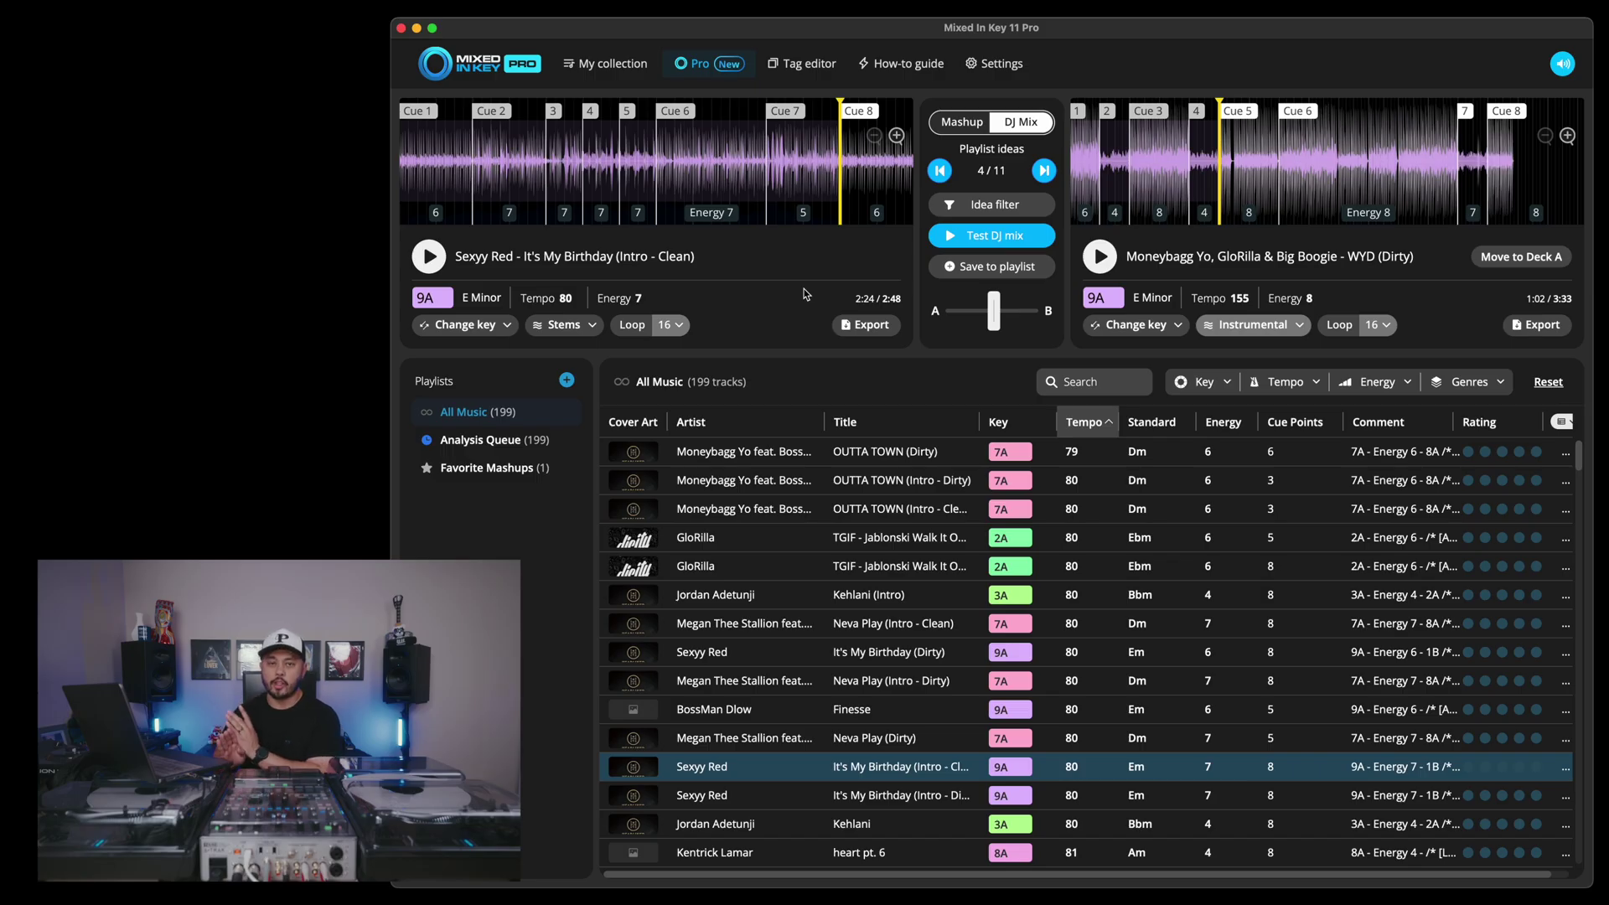
# Start saving the transition to a new playlist named 'playlist 1'.
pyautogui.click(989, 267)
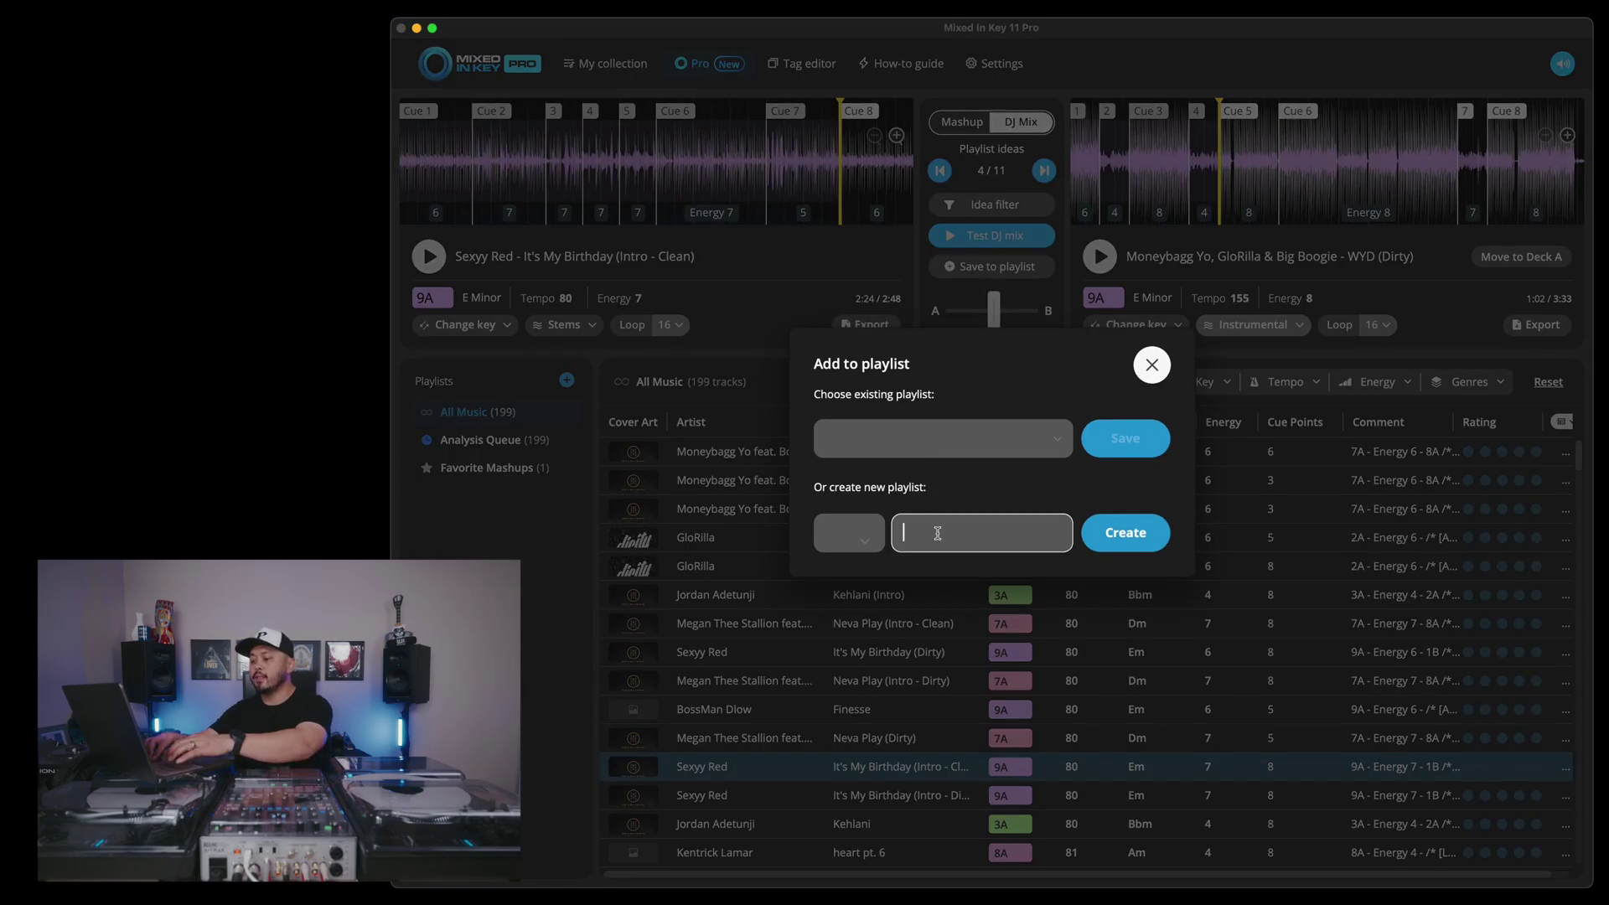
pyautogui.write('playlist')
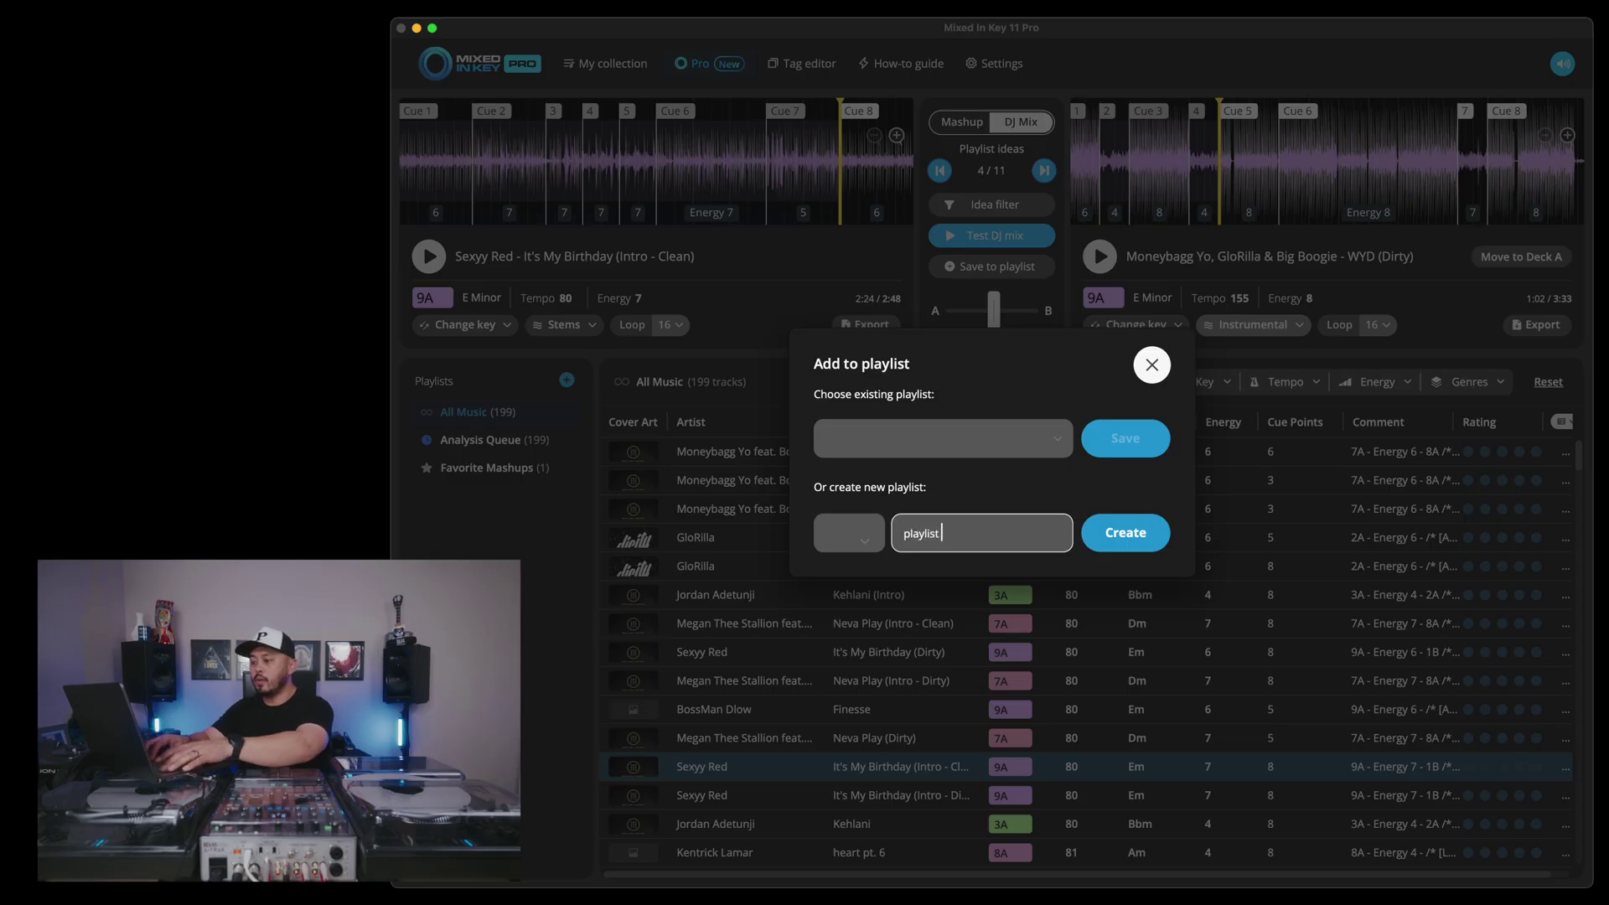
pyautogui.write(' 1')
# Add BossMan Dlow's Finesse to playlist 1 as its third track, then browse ahead to Mamushi (idea 3 of 22).
pyautogui.click(1140, 537)
pyautogui.click(469, 496)
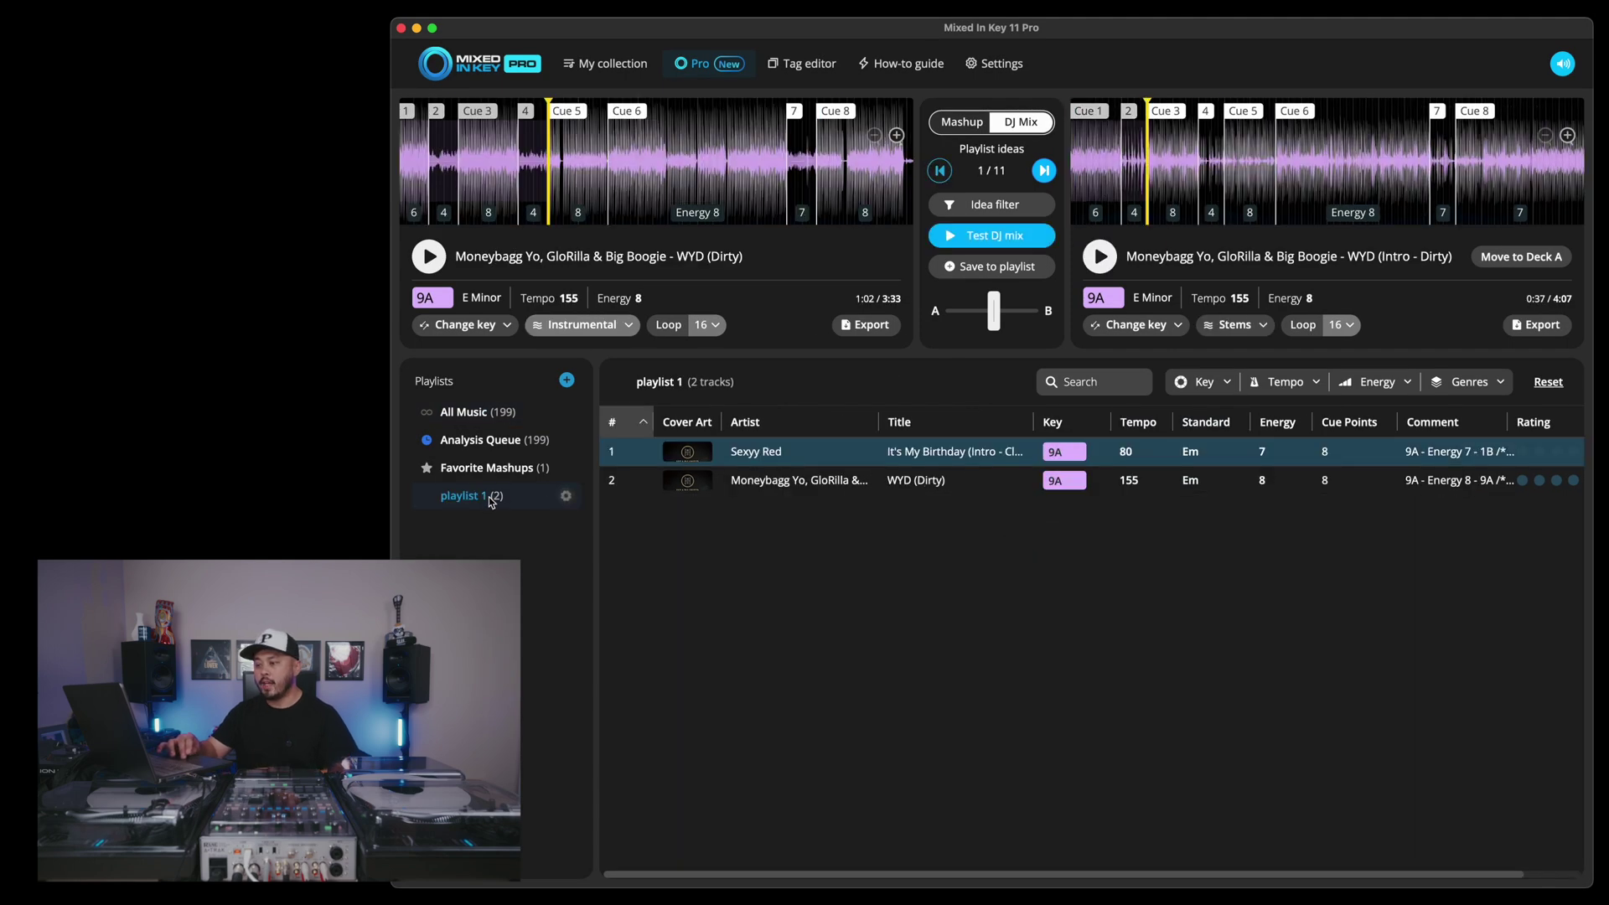
pyautogui.click(1045, 170)
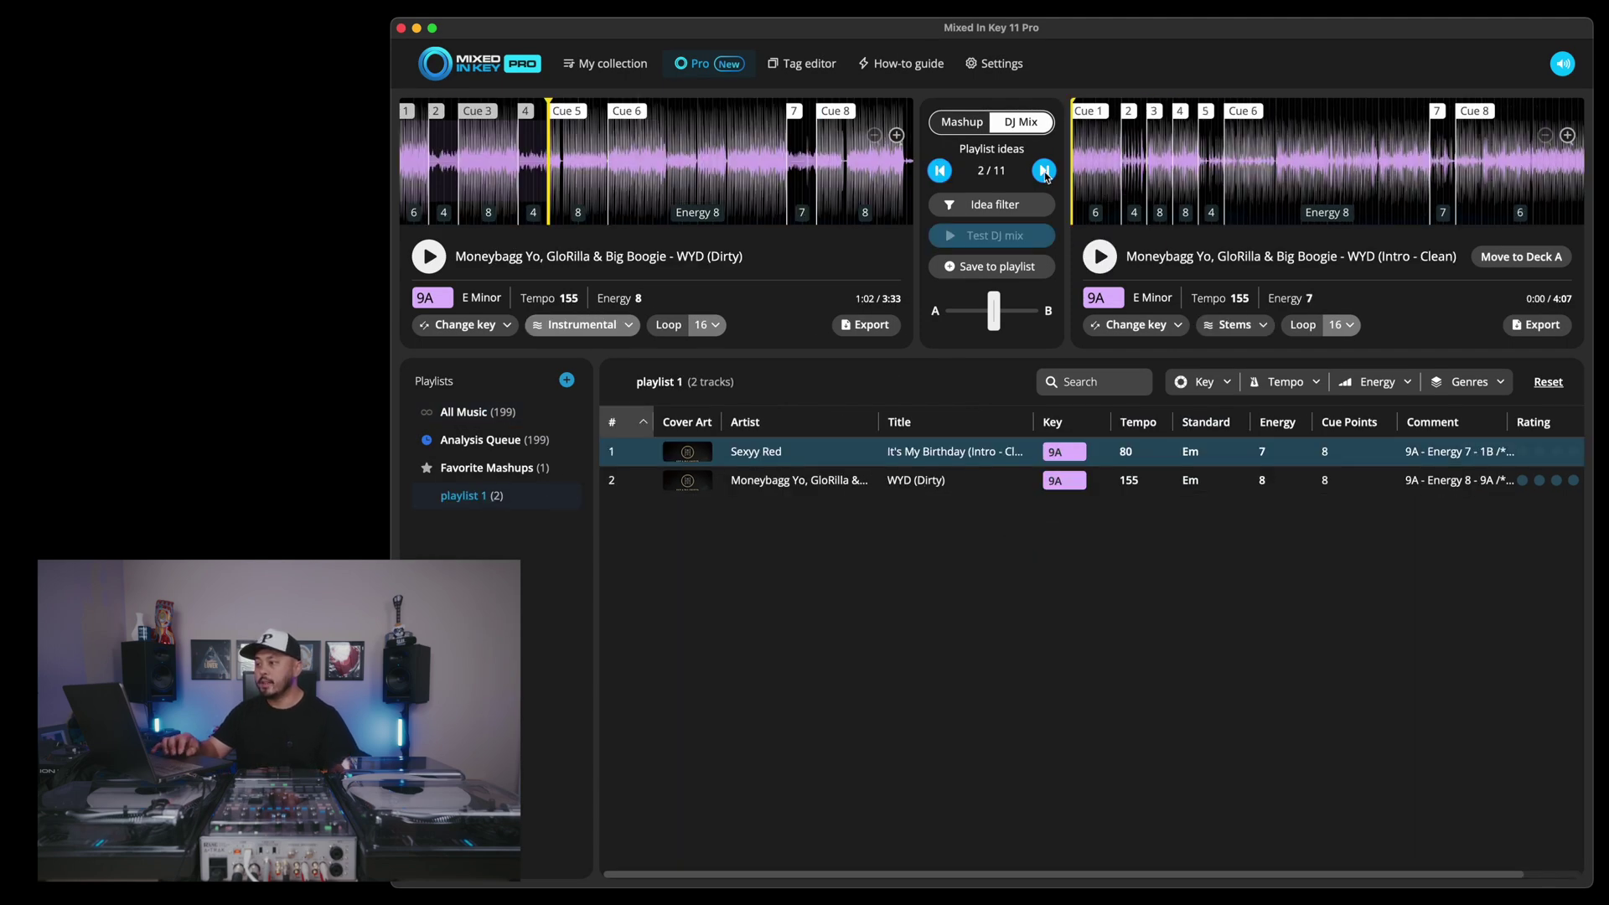
pyautogui.click(1045, 171)
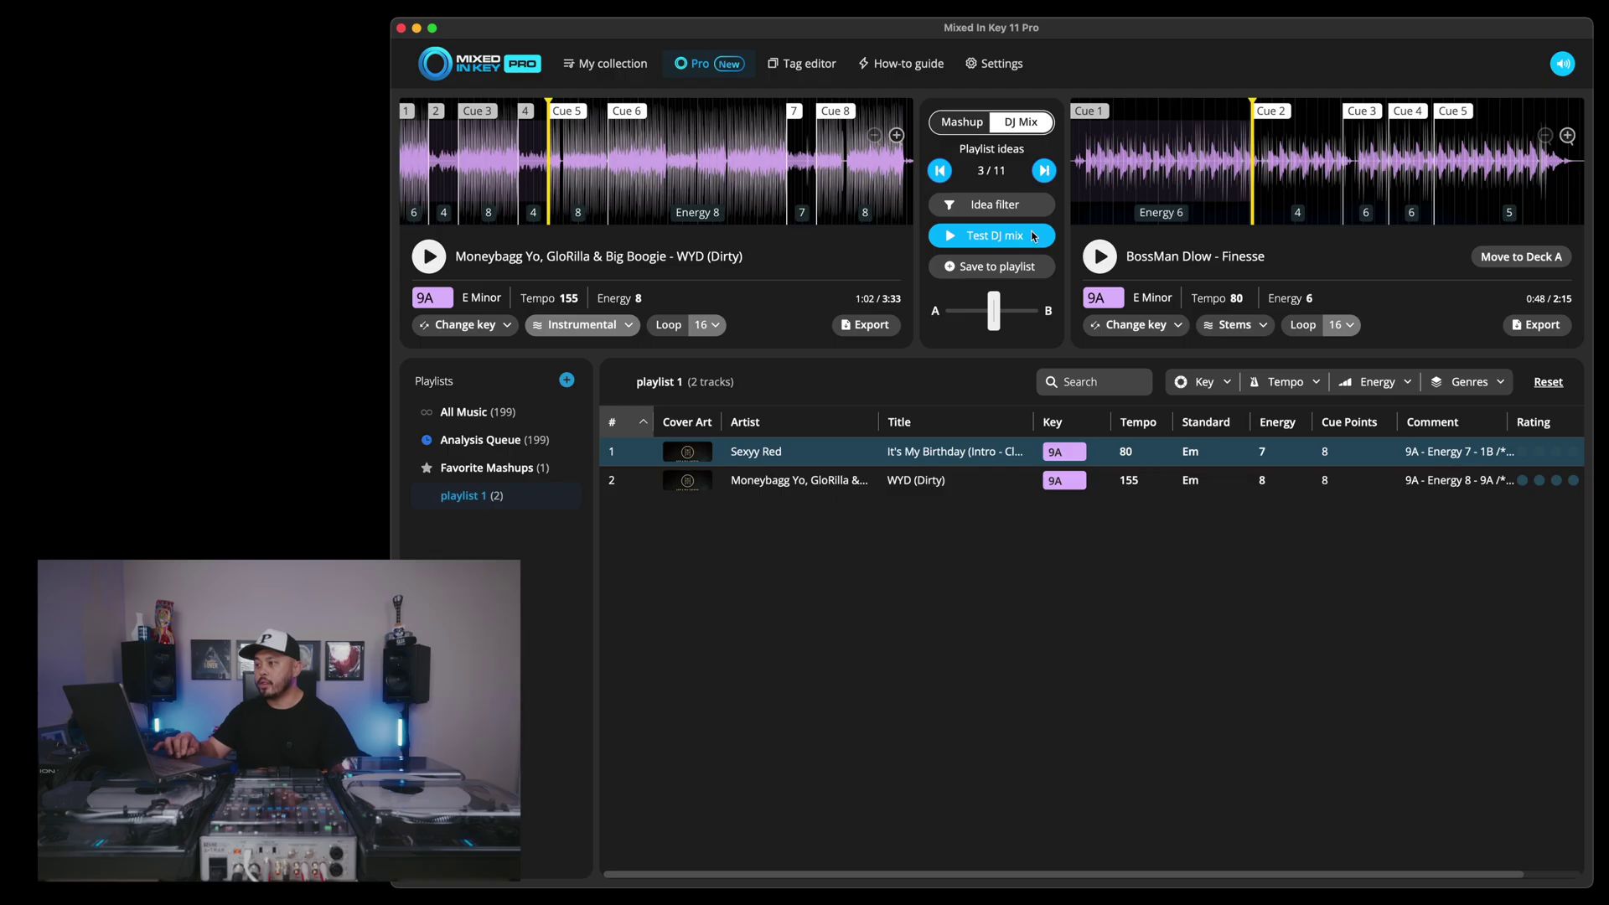
pyautogui.click(1000, 268)
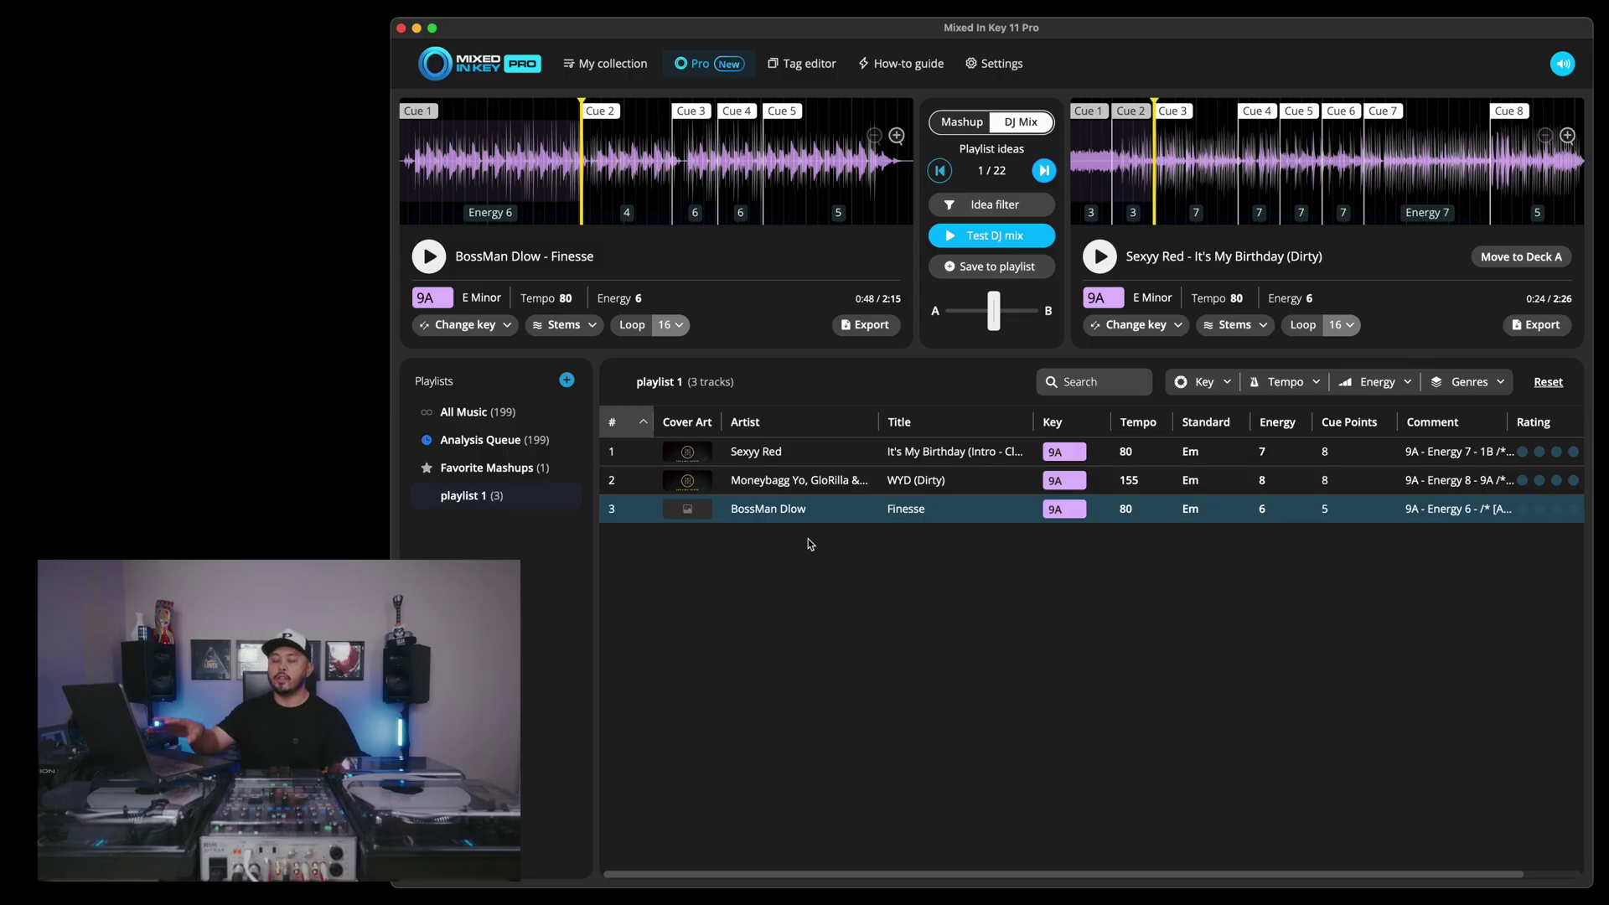
pyautogui.click(1045, 172)
pyautogui.click(1045, 171)
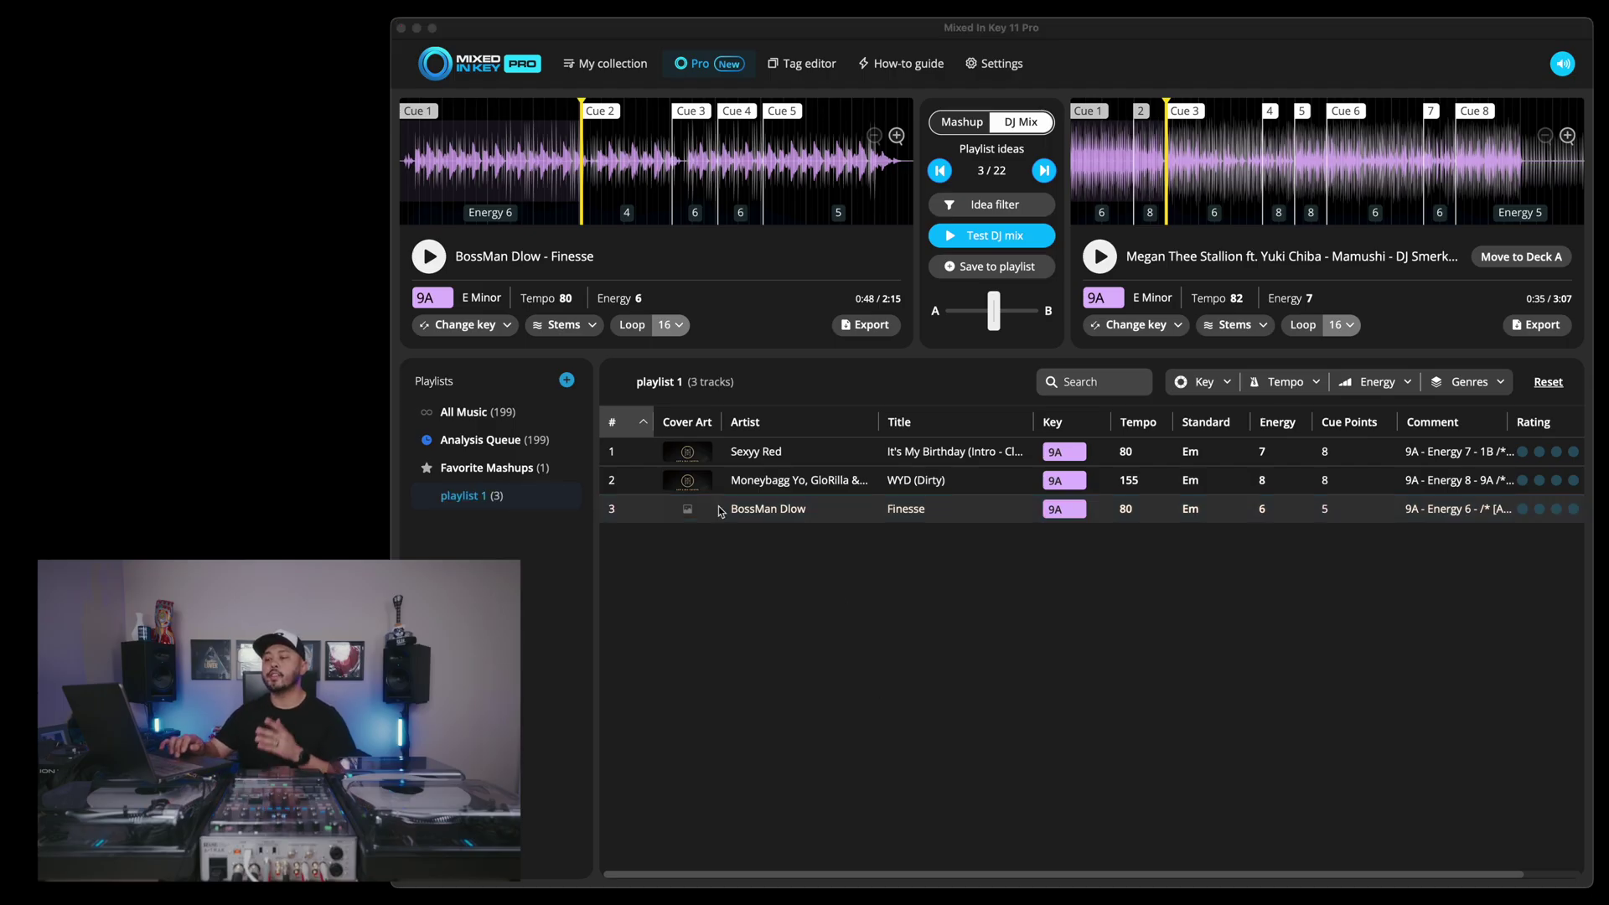
# Load Mamushi (DJcity Intro - Dirty) from the full music library onto deck A.
pyautogui.click(647, 438)
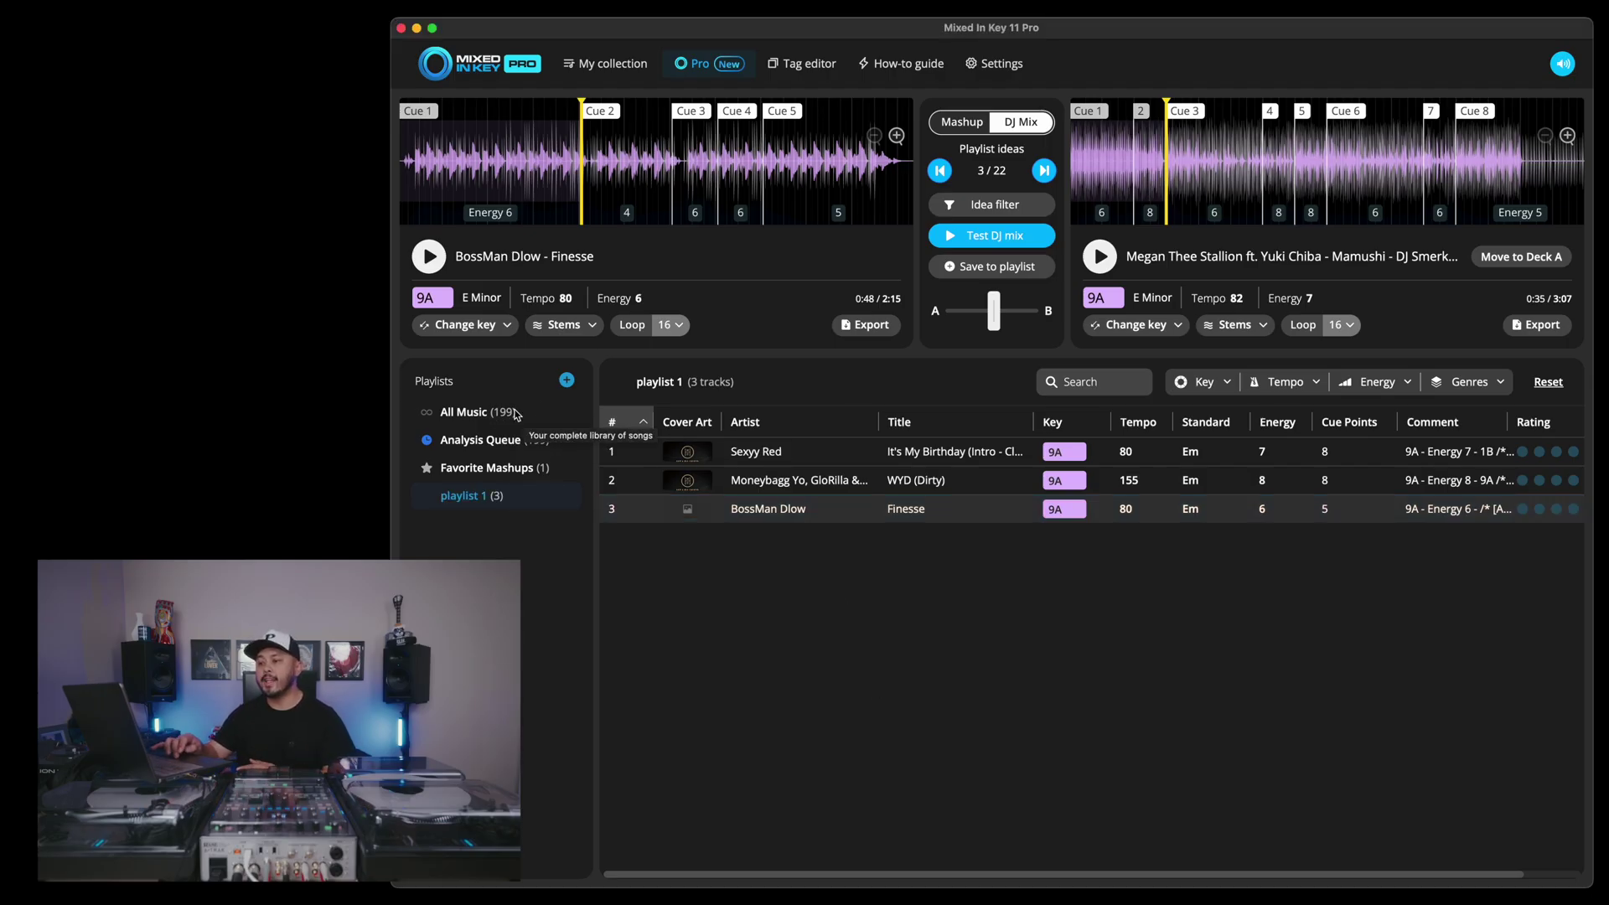
pyautogui.click(481, 412)
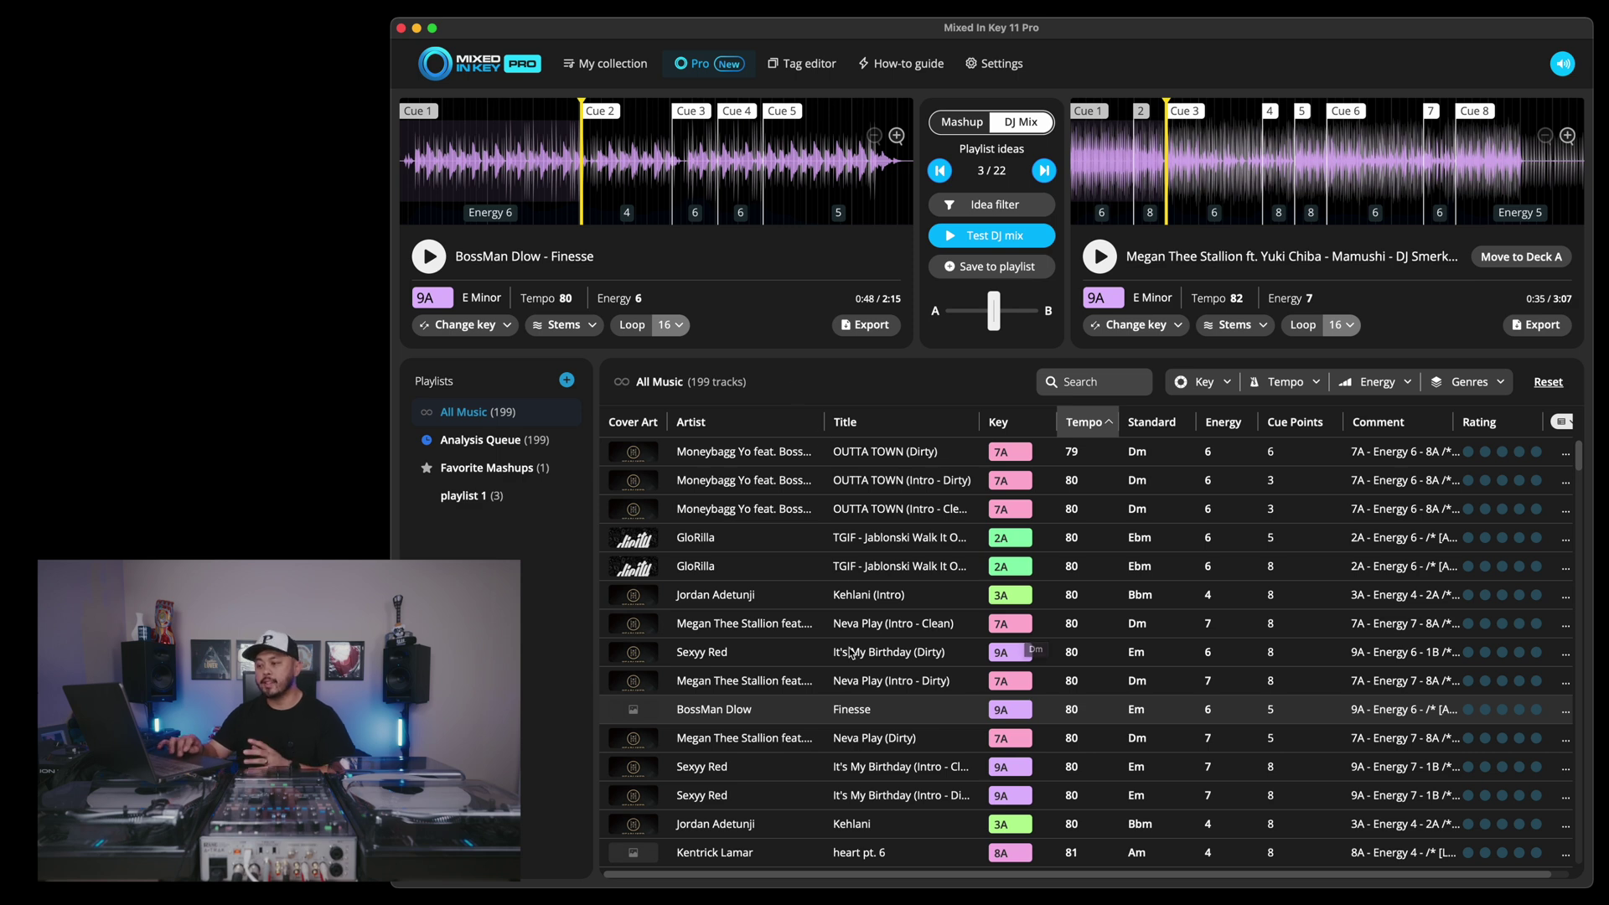
pyautogui.scroll(-4, 880, 772)
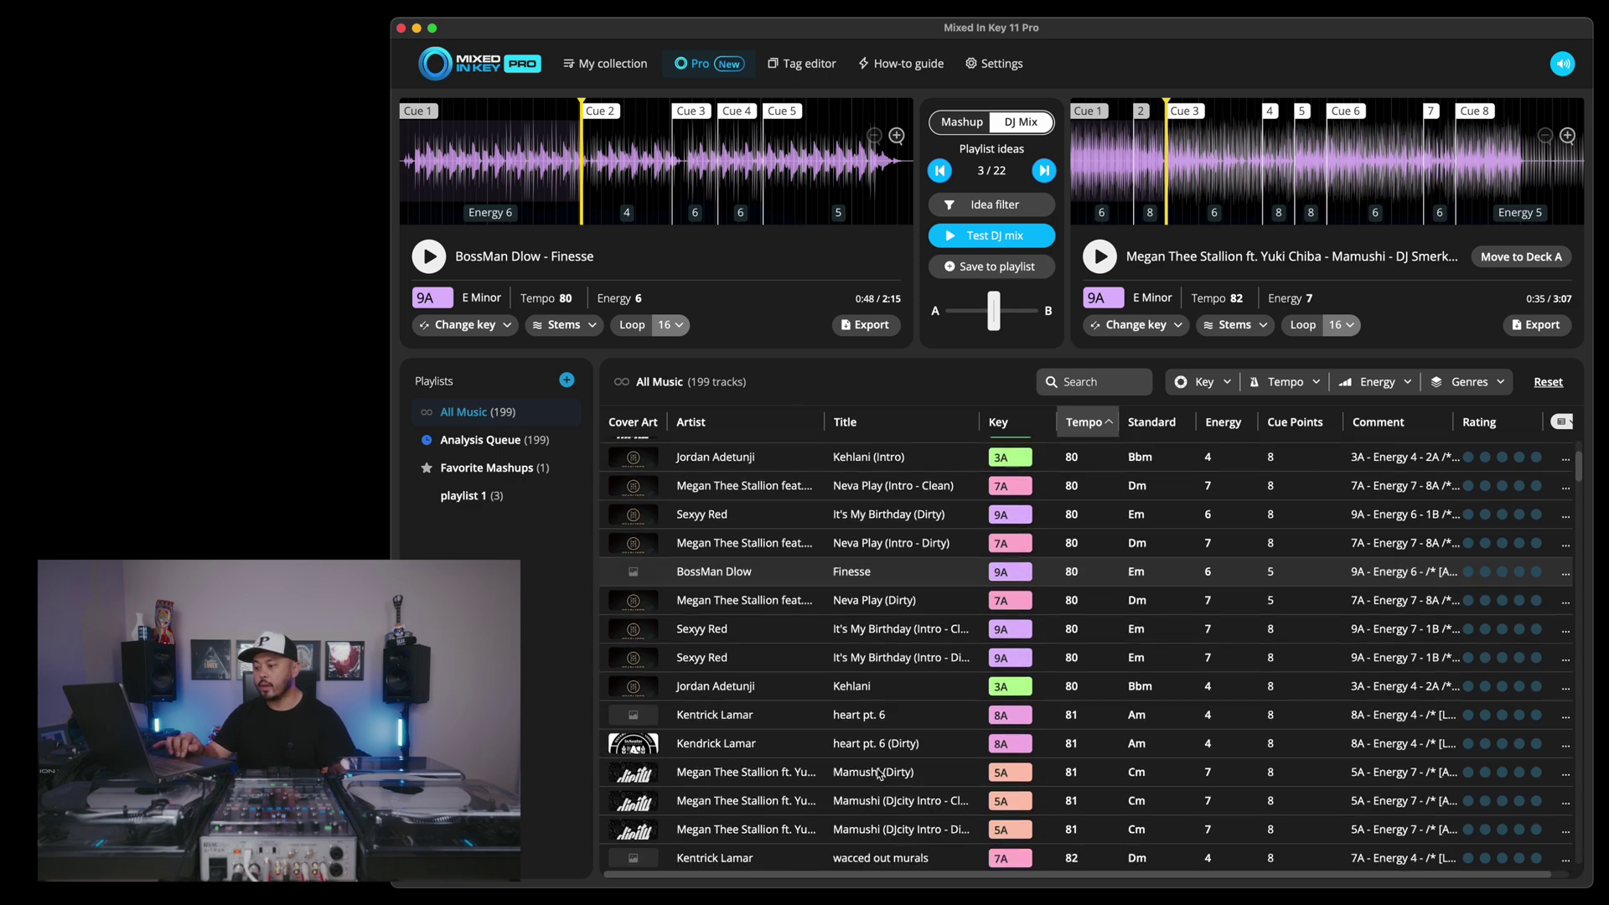
pyautogui.scroll(-2, 888, 759)
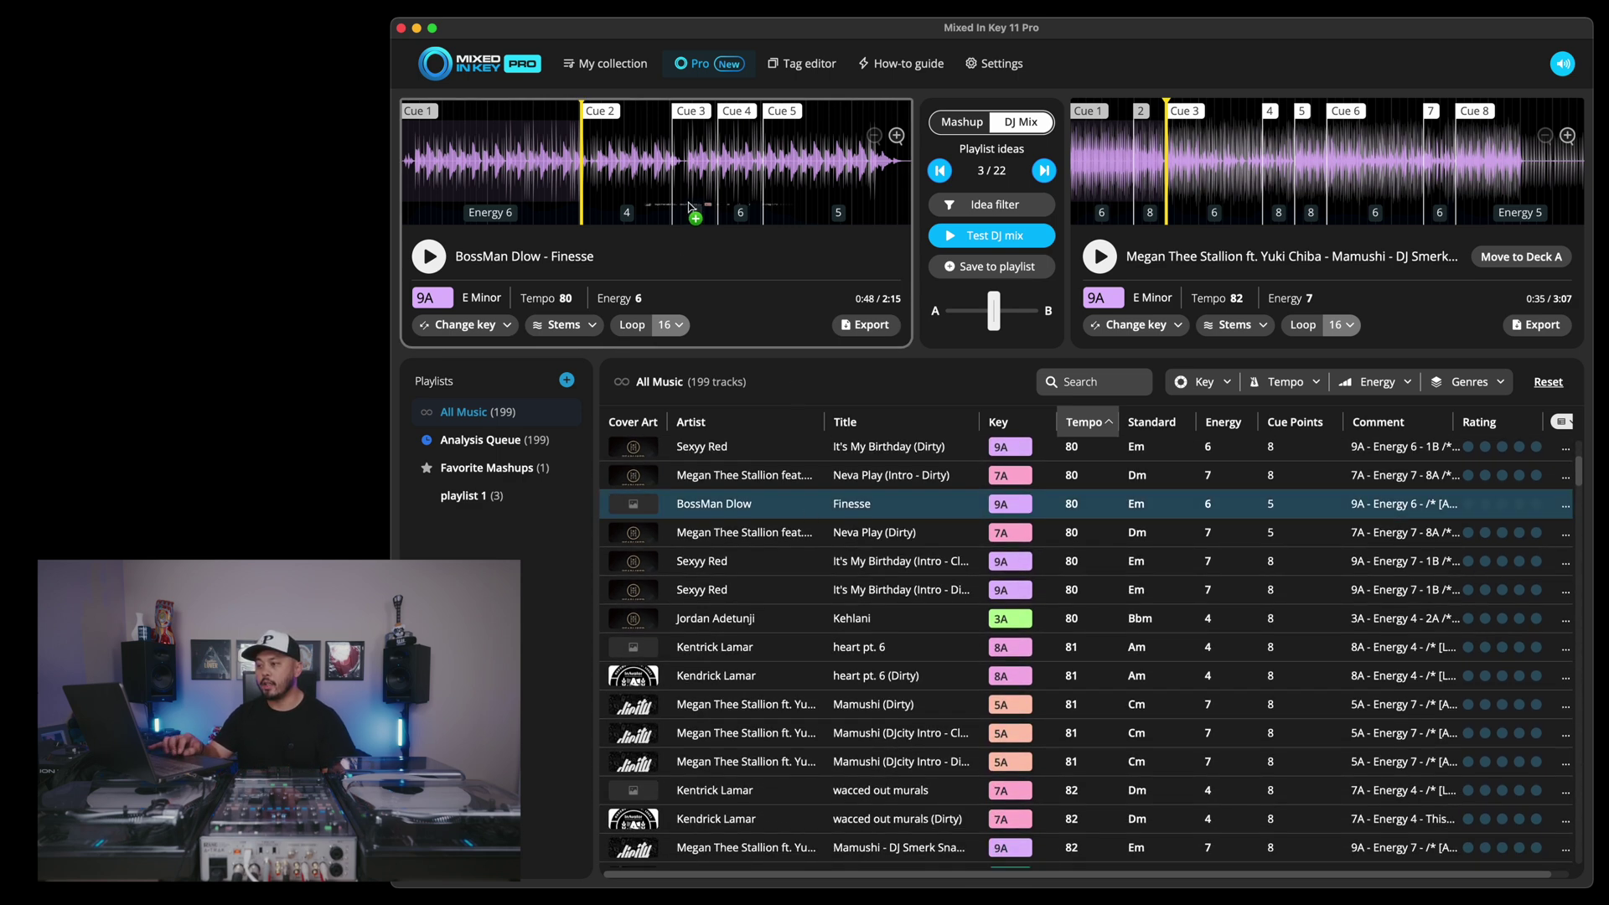
pyautogui.doubleClick(893, 761)
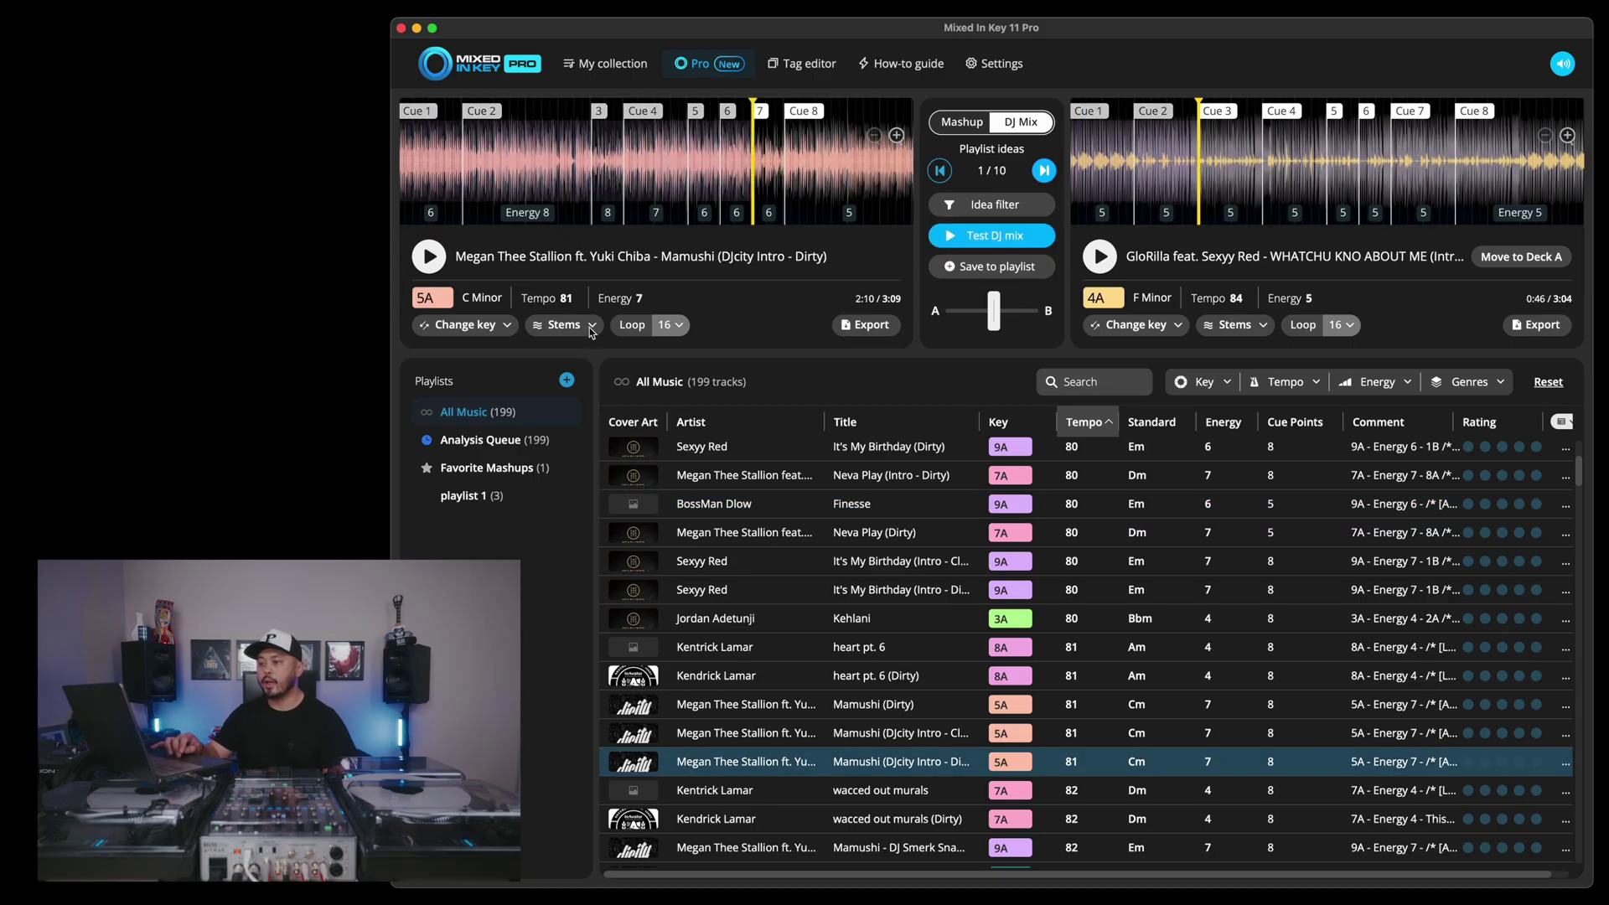
# Preview deck A from Cue 2, then set a 16-beat loop and play it.
pyautogui.moveTo(474, 124)
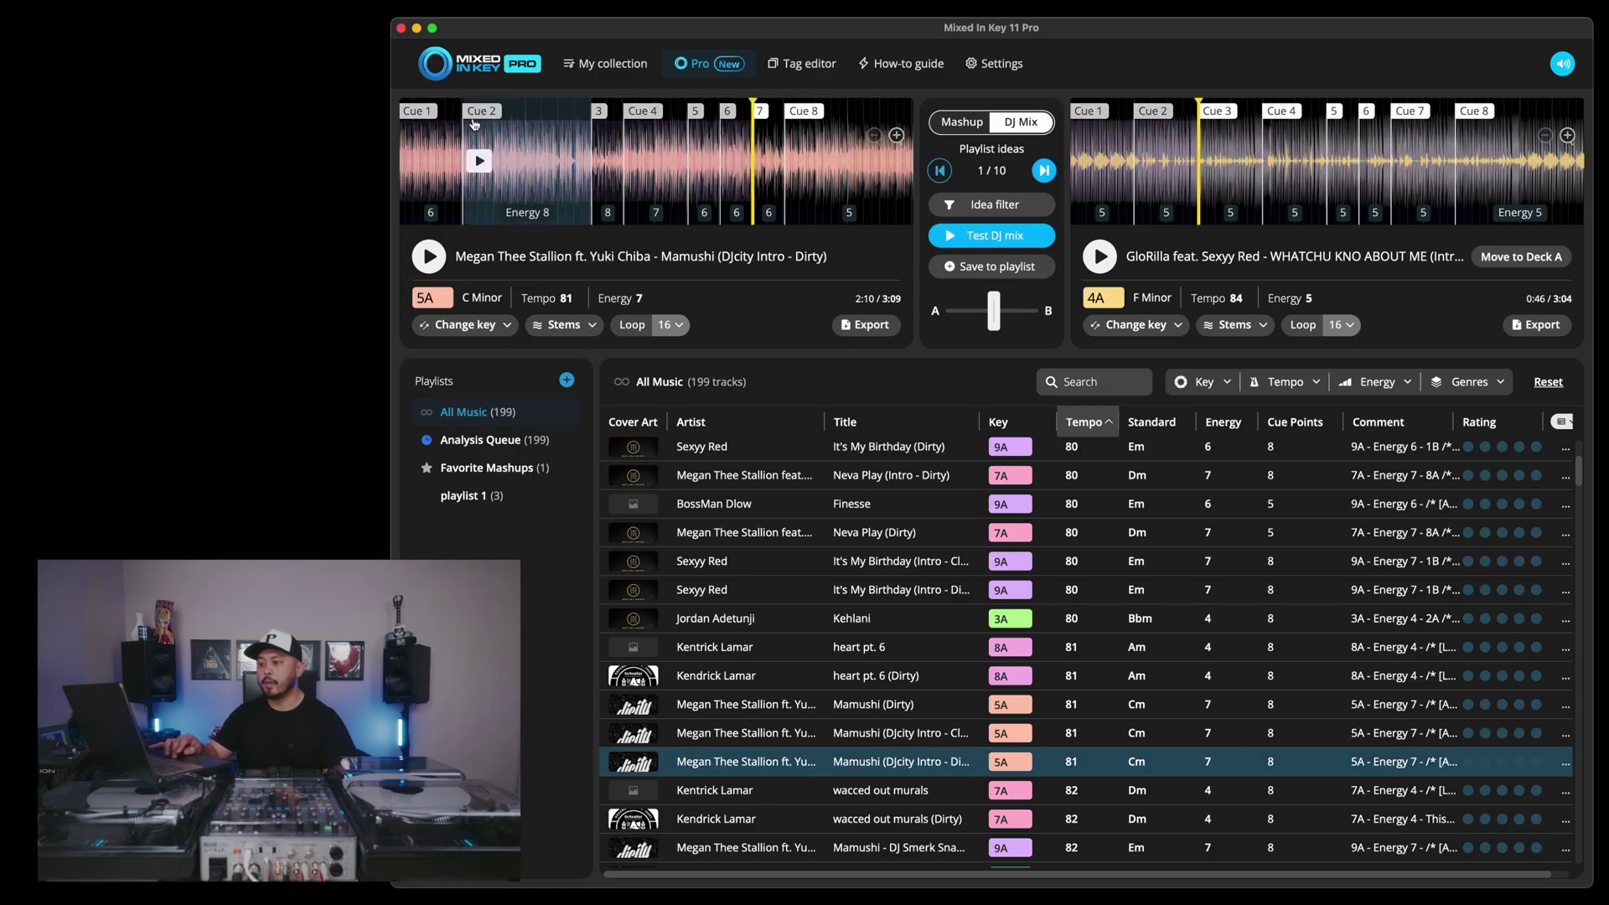
pyautogui.click(430, 257)
pyautogui.click(432, 259)
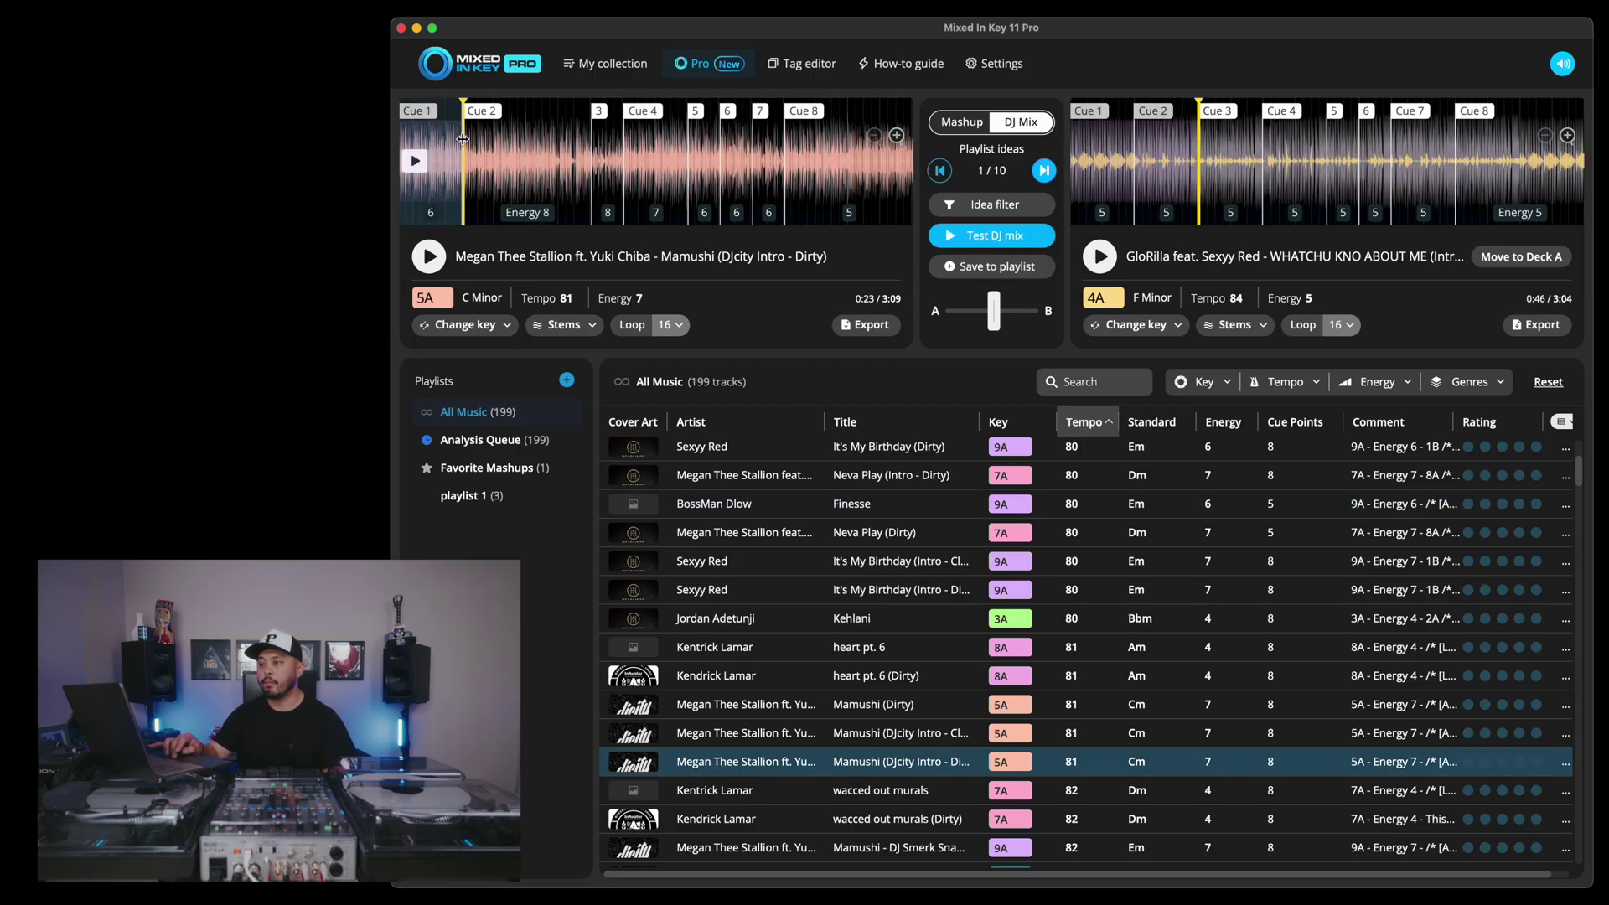
pyautogui.click(680, 327)
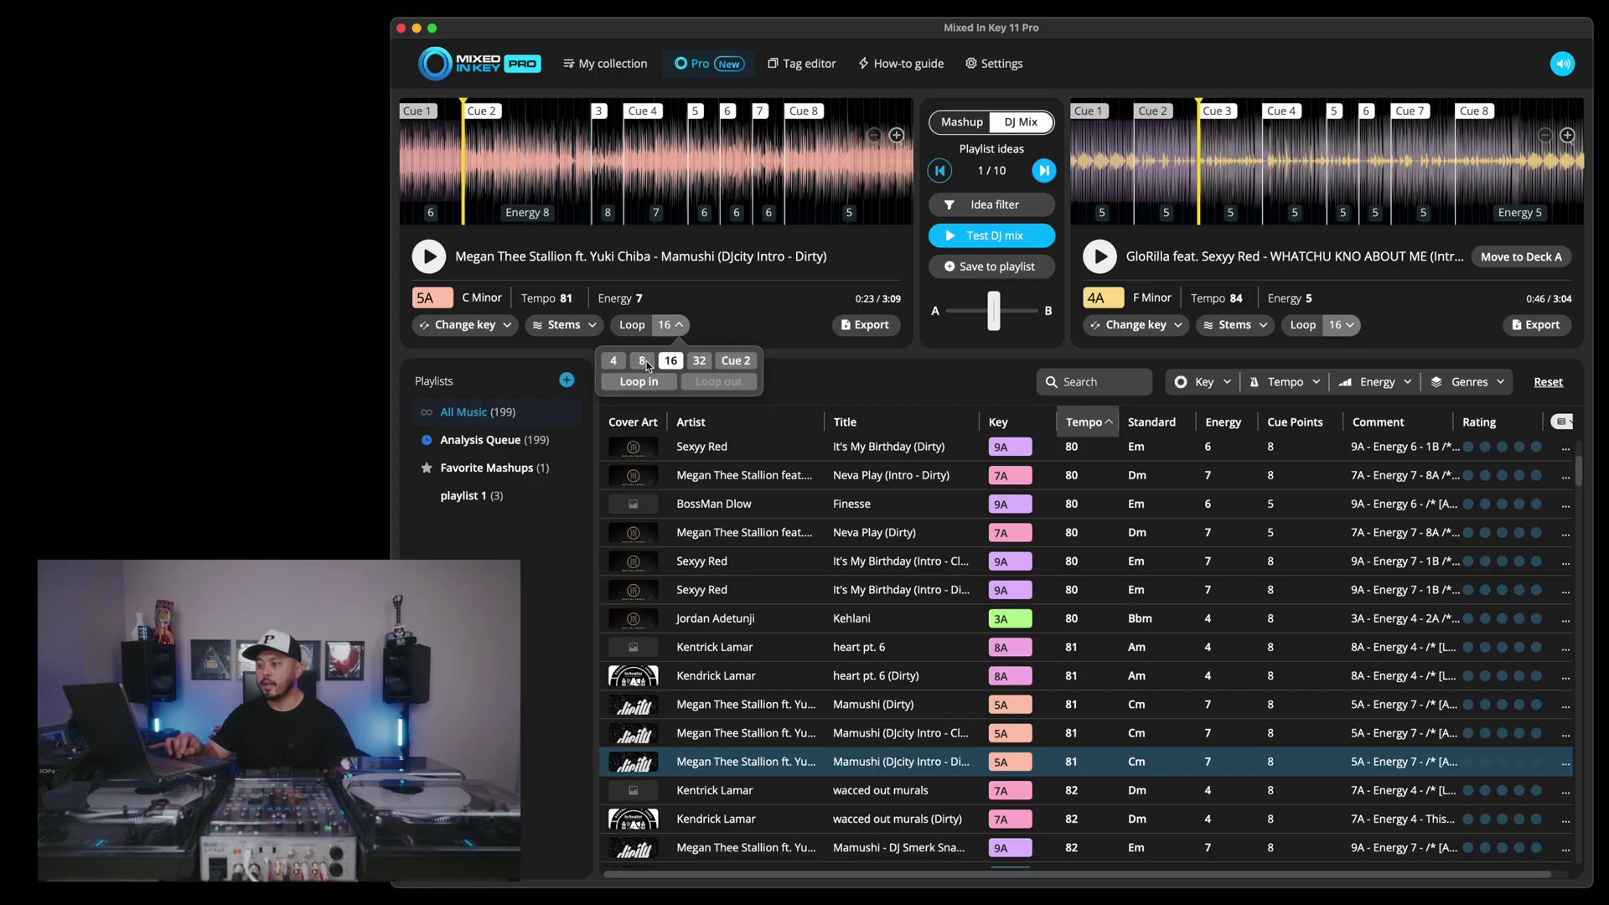
pyautogui.click(643, 361)
pyautogui.click(668, 360)
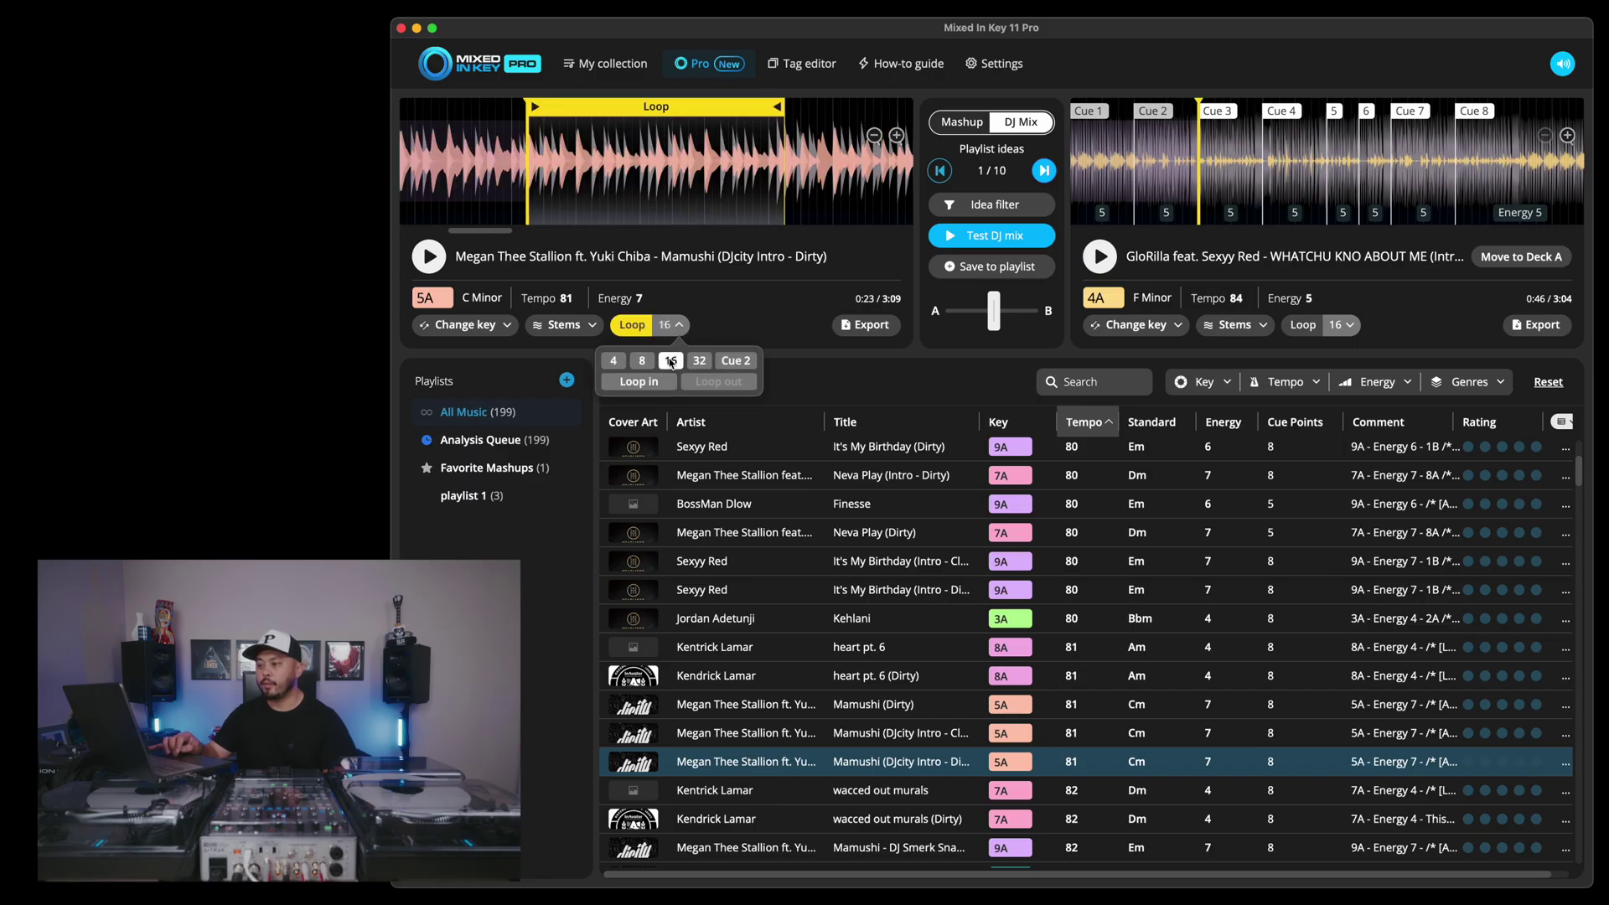
pyautogui.click(429, 257)
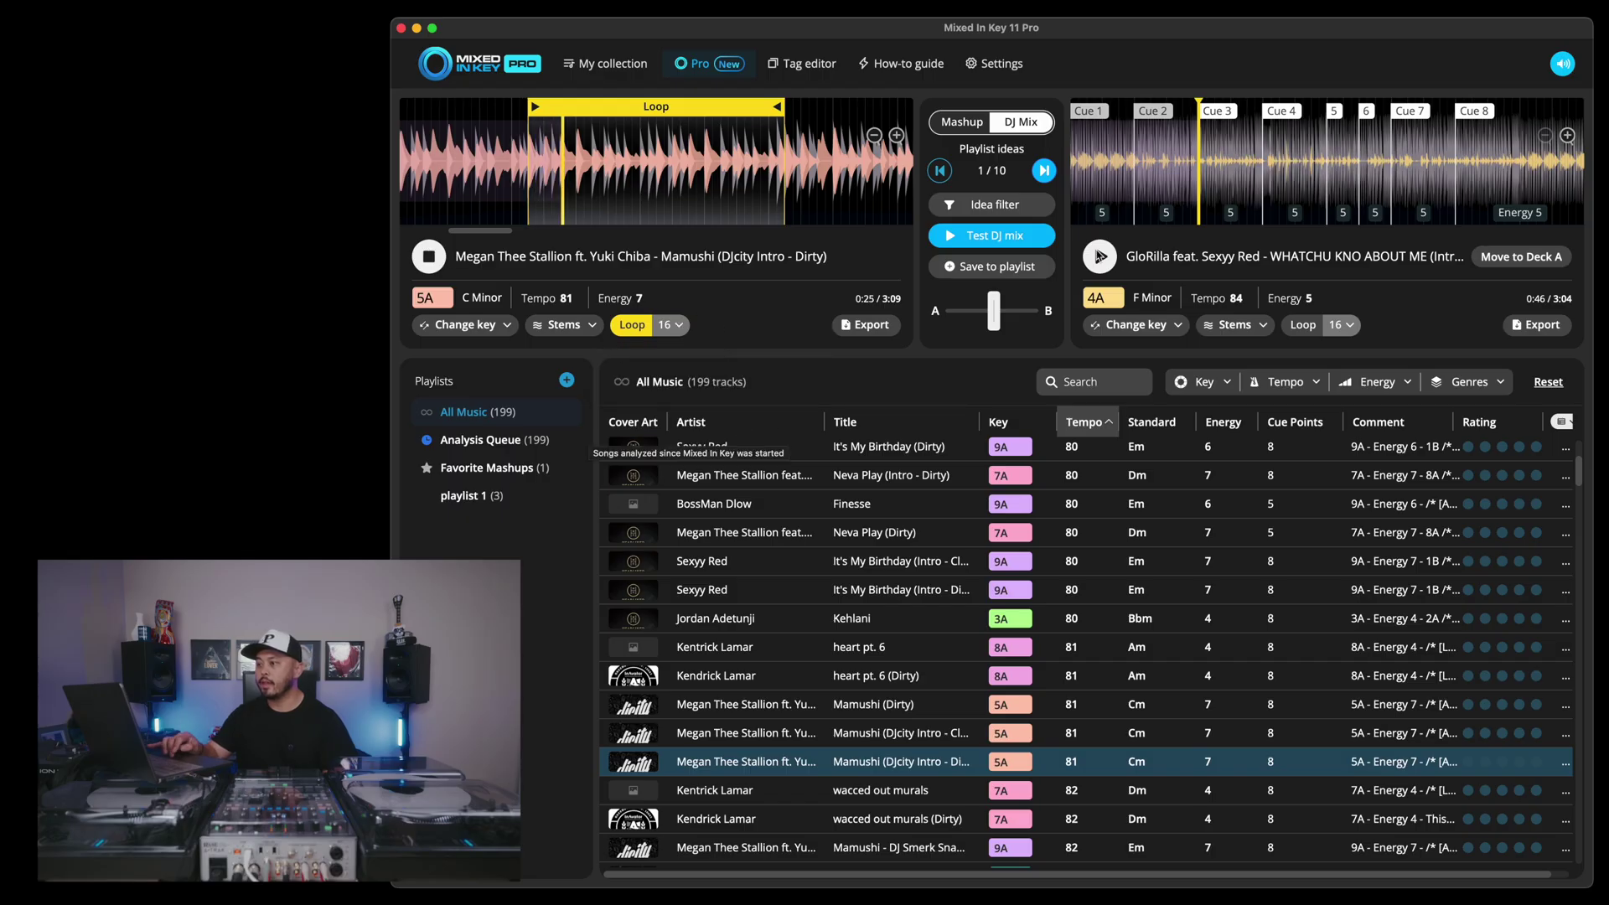
# Go to the Talk My Shit transition idea and test the mix with deck B's instrumental stem.
pyautogui.click(1045, 171)
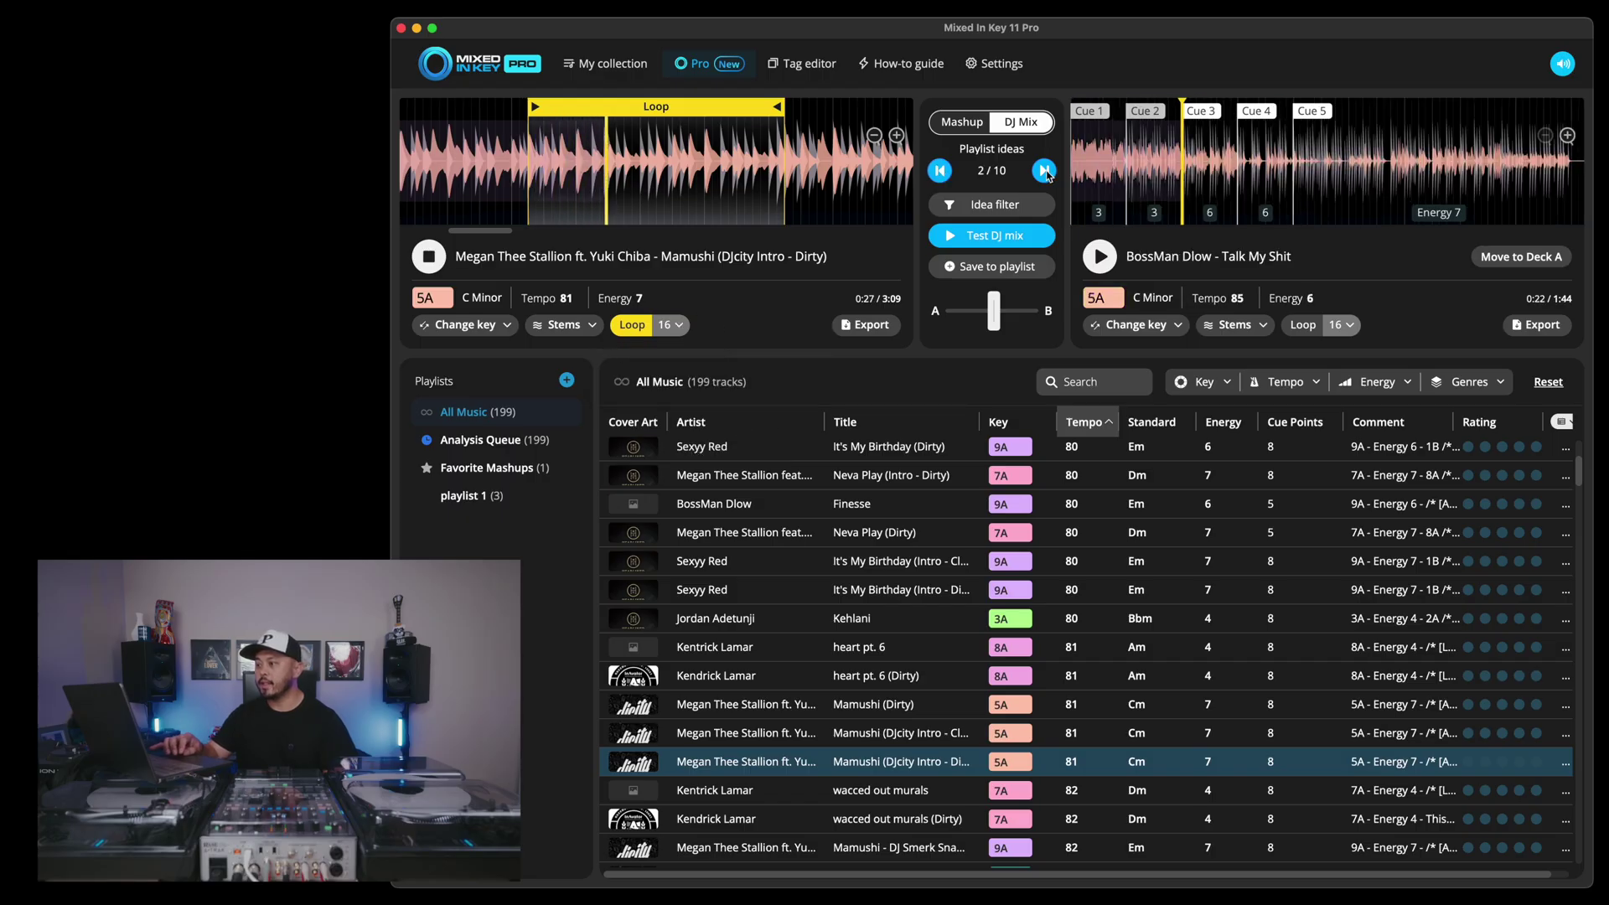
pyautogui.click(1233, 325)
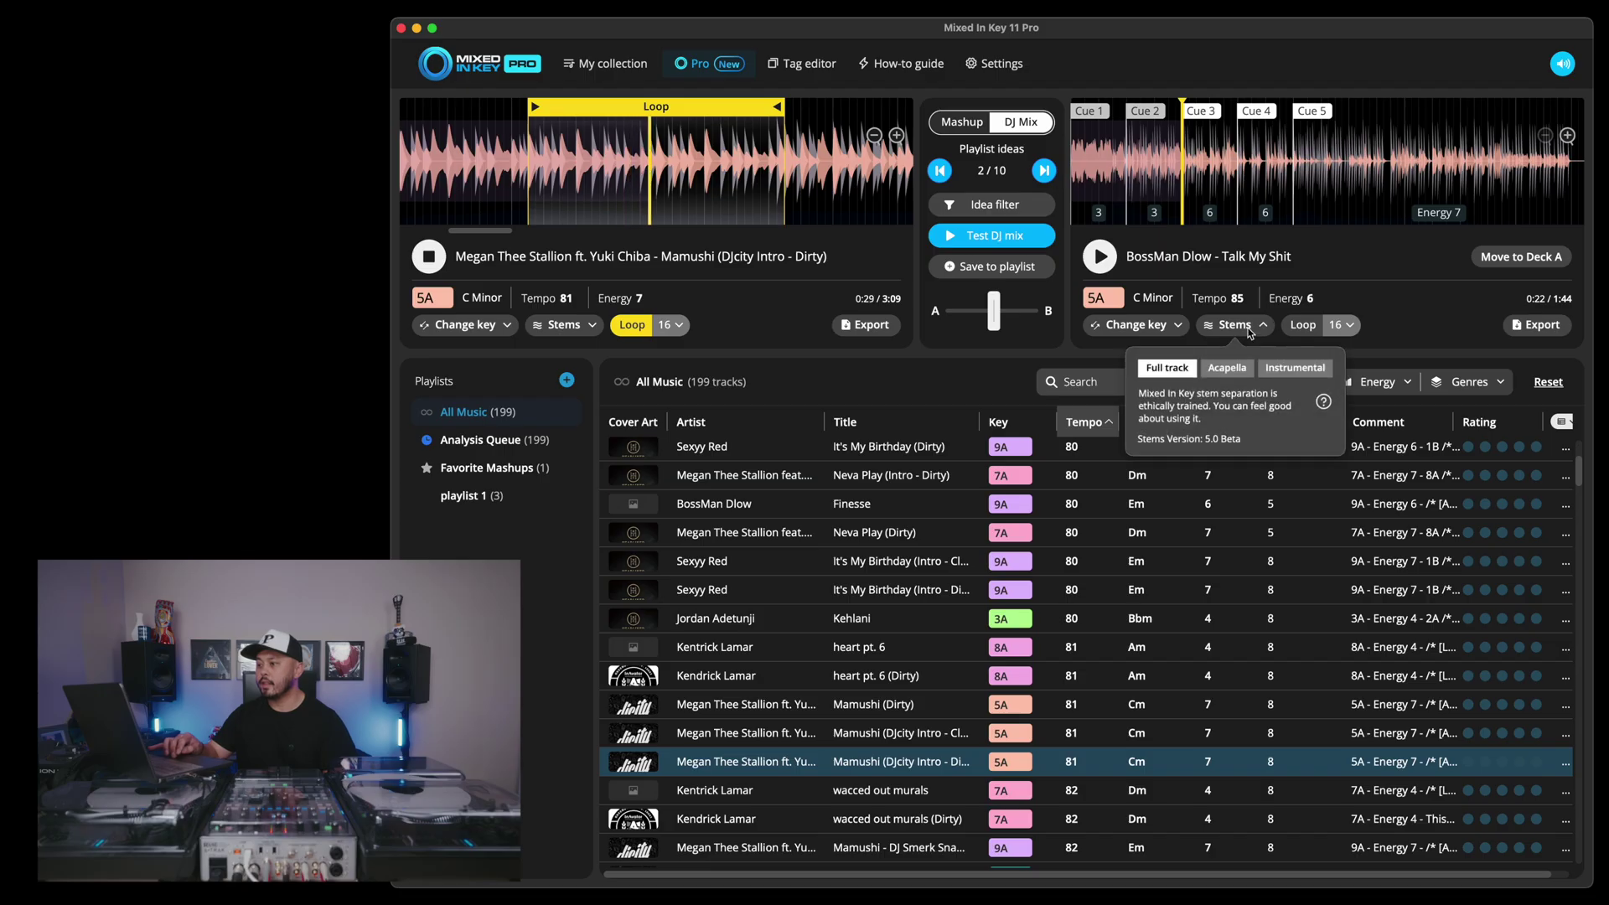
pyautogui.click(1294, 367)
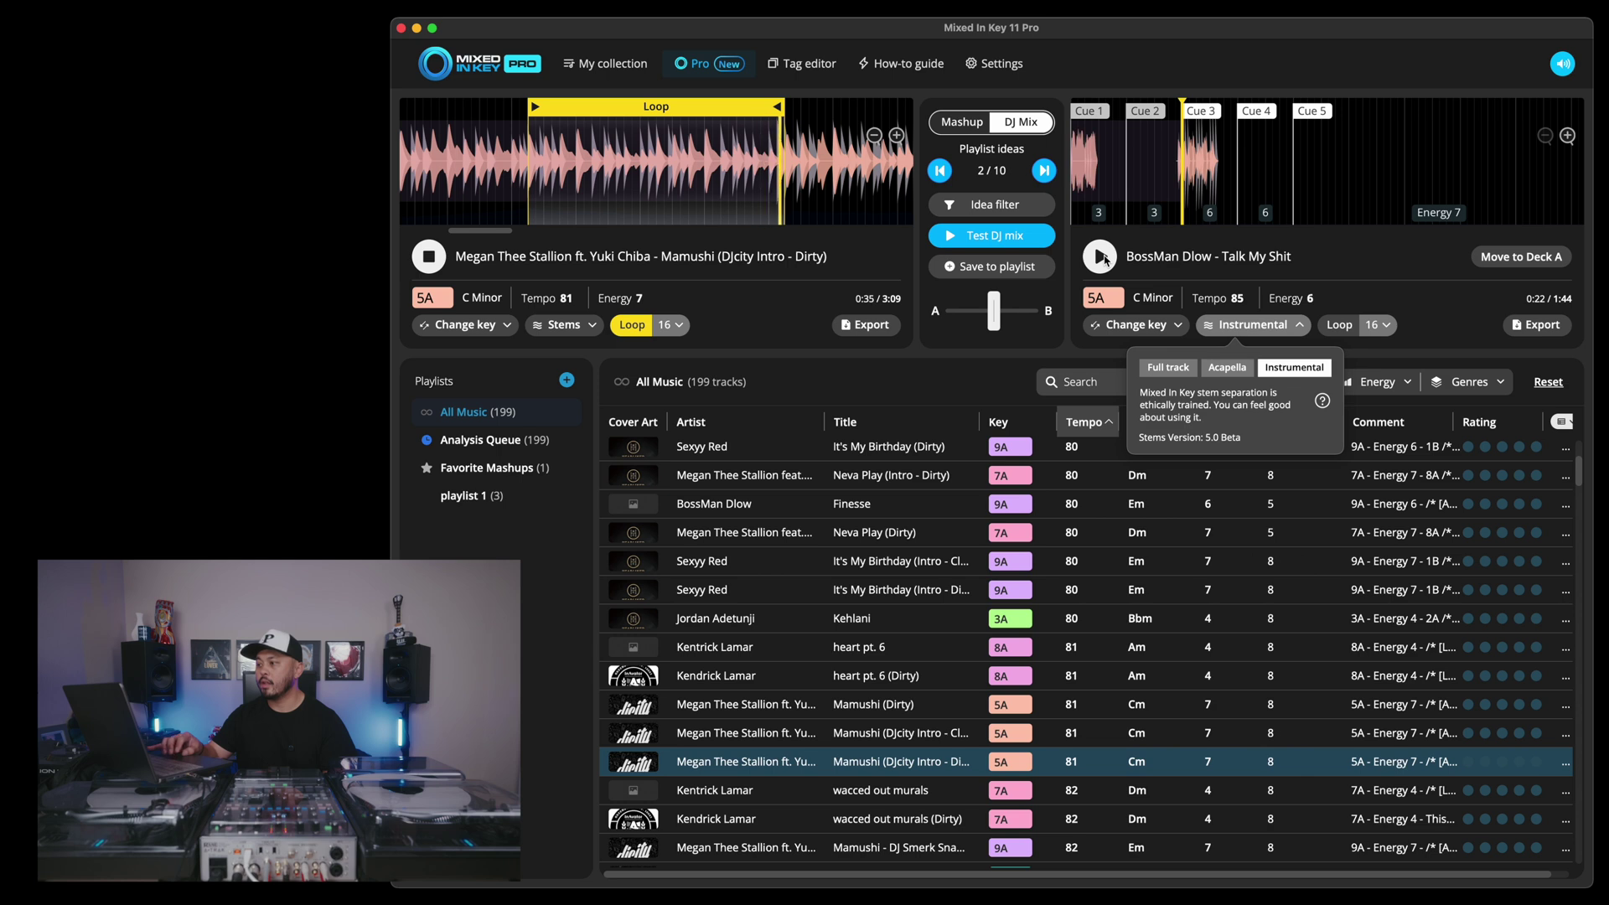
pyautogui.click(1102, 259)
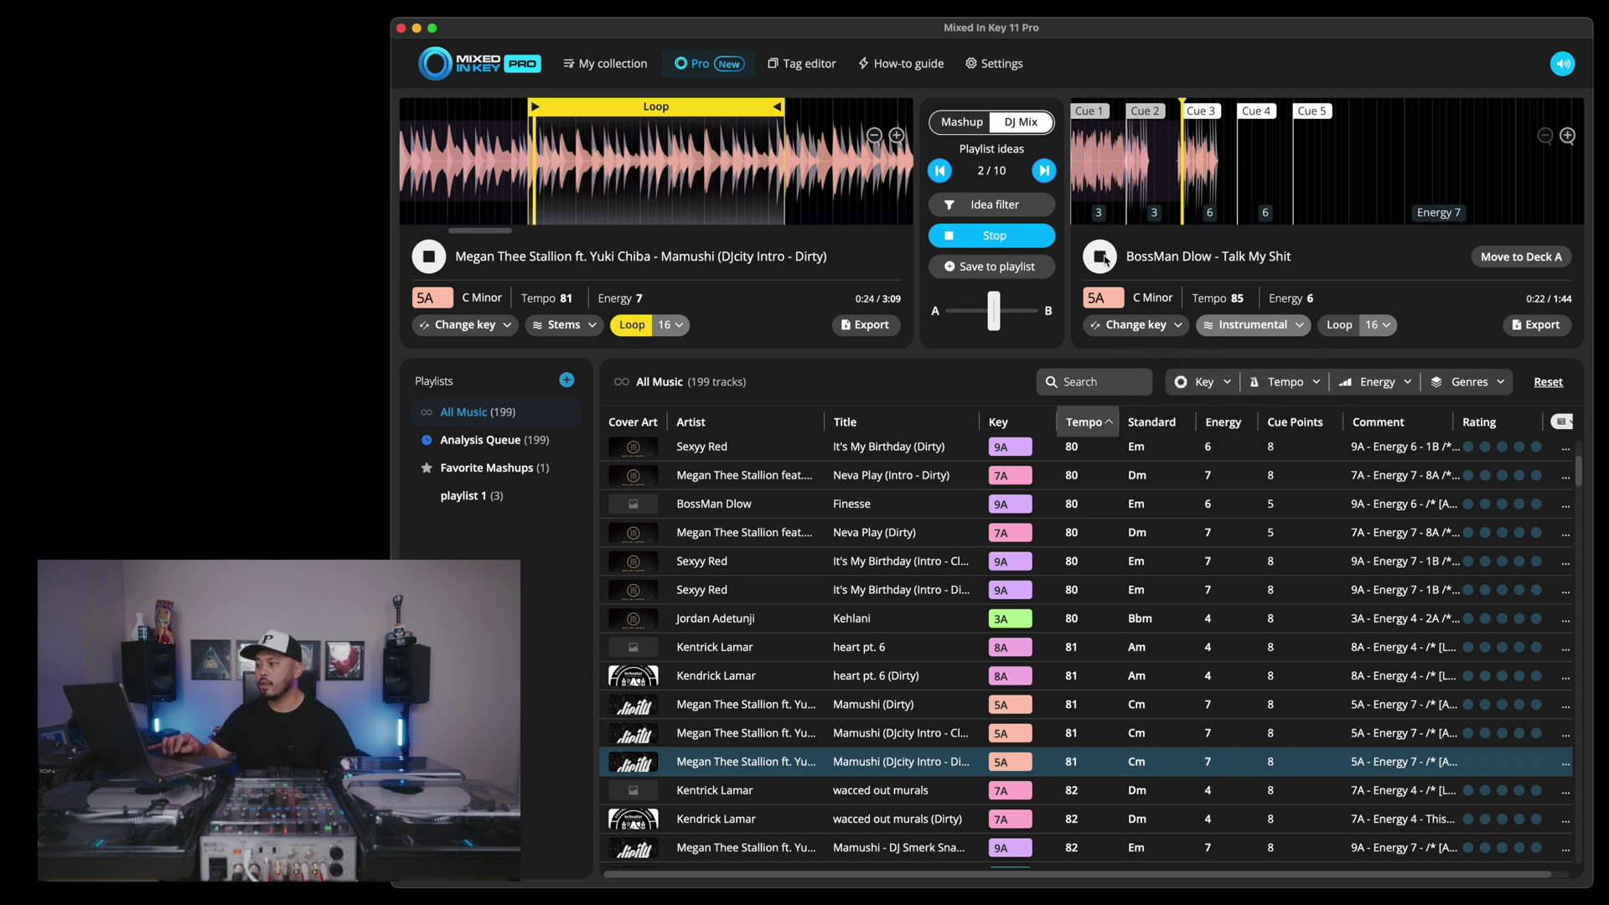
pyautogui.click(1191, 112)
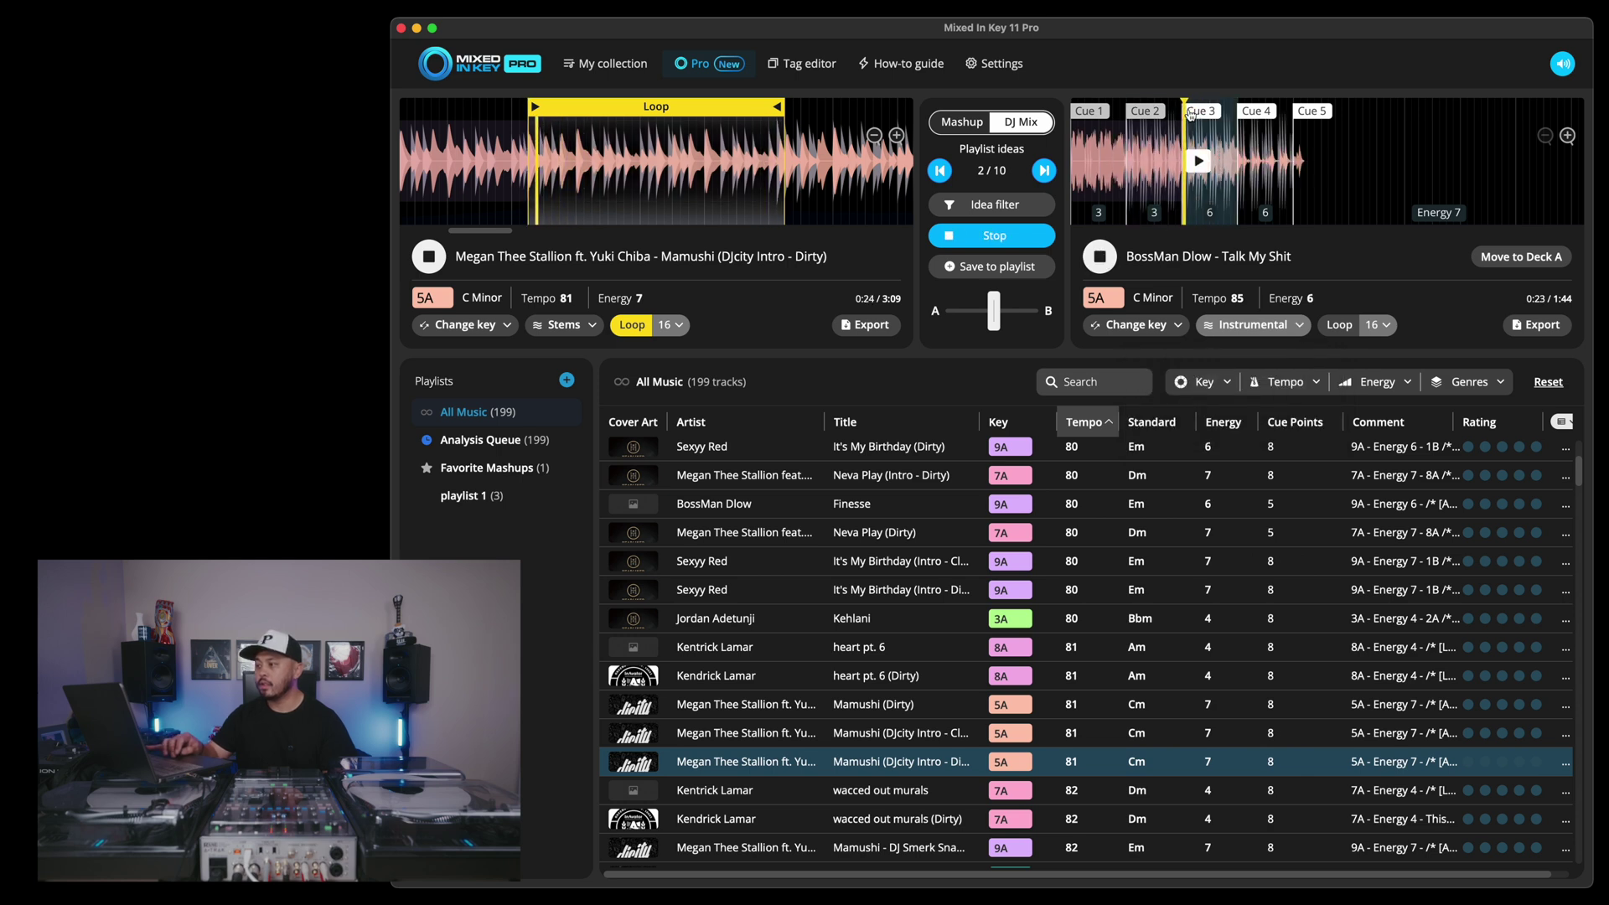
pyautogui.click(1006, 238)
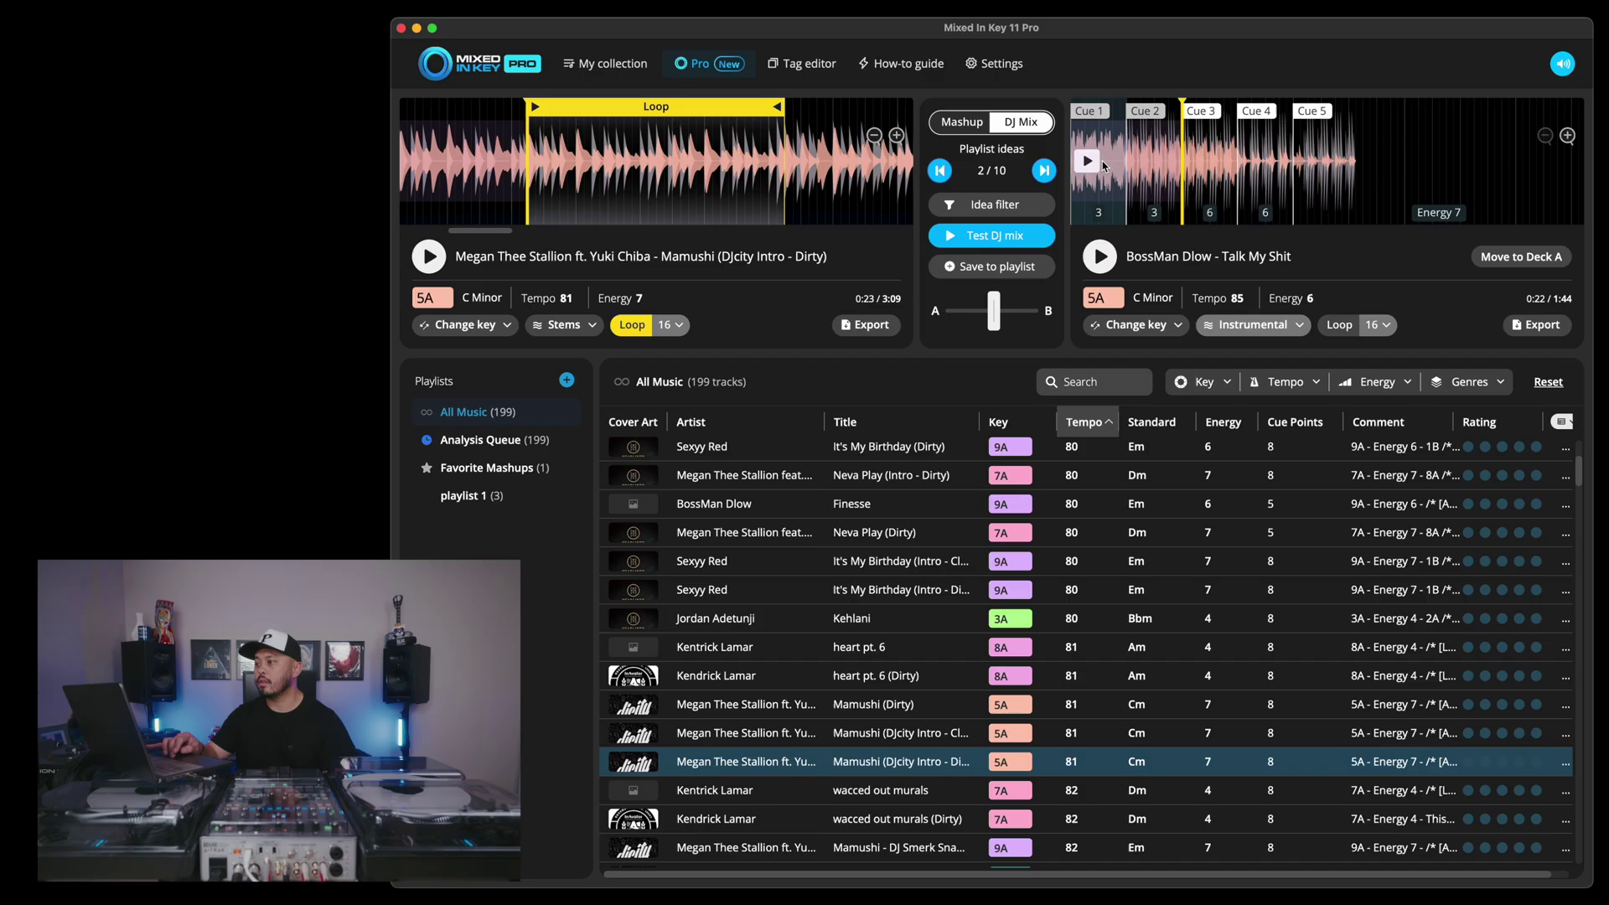
pyautogui.click(971, 239)
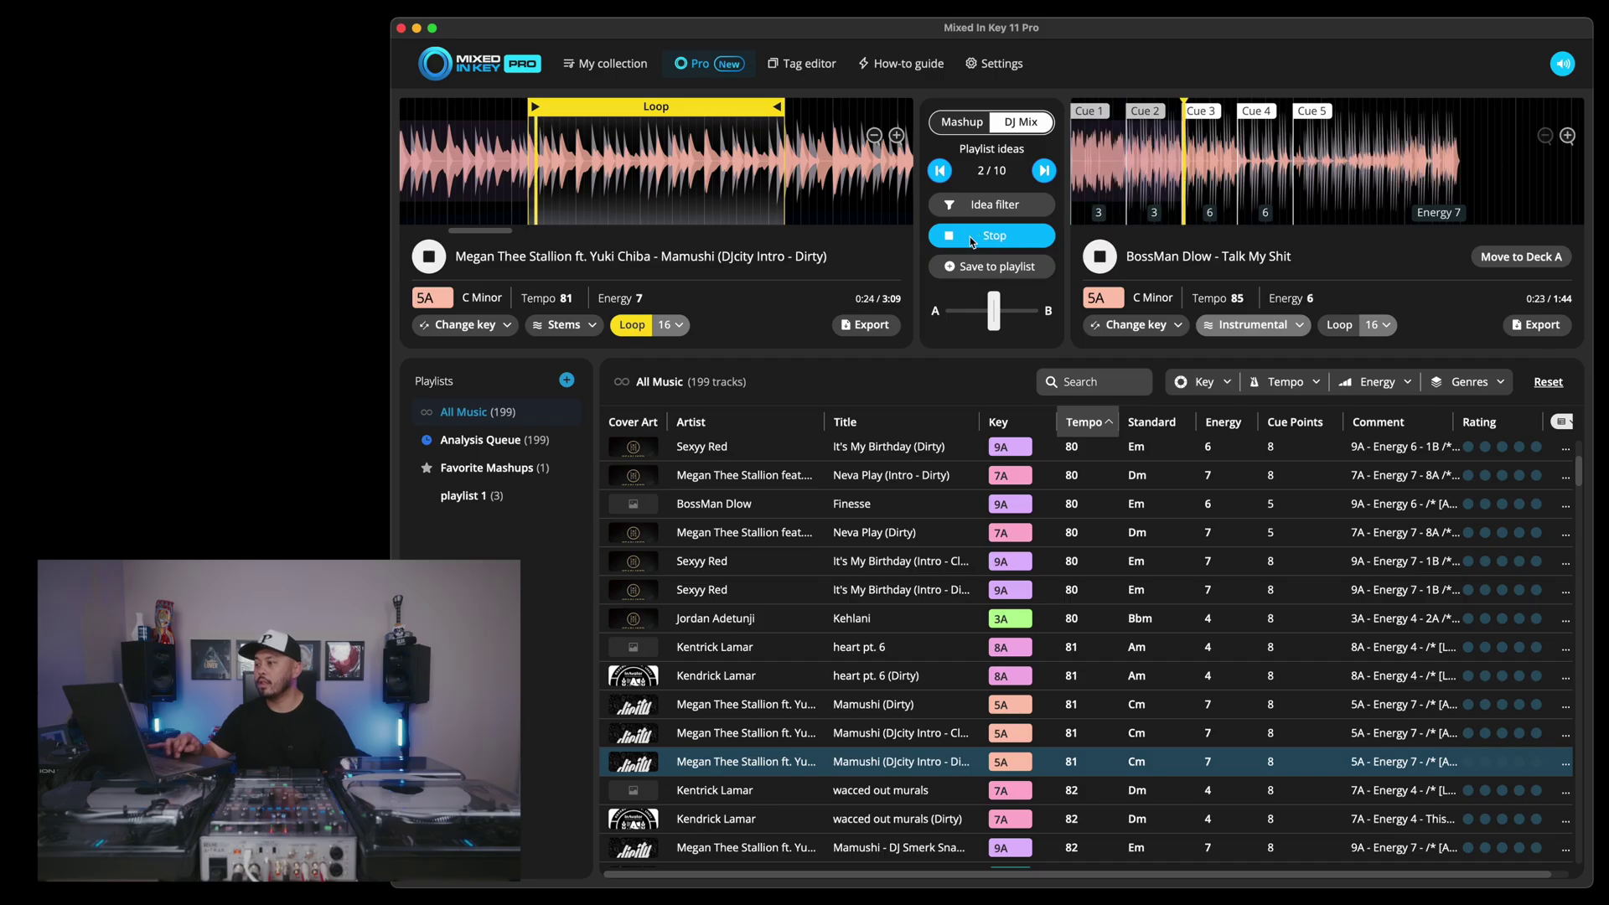
# Switch deck A to its acapella stem over the instrumental, then stop the preview.
pyautogui.click(586, 323)
pyautogui.click(557, 363)
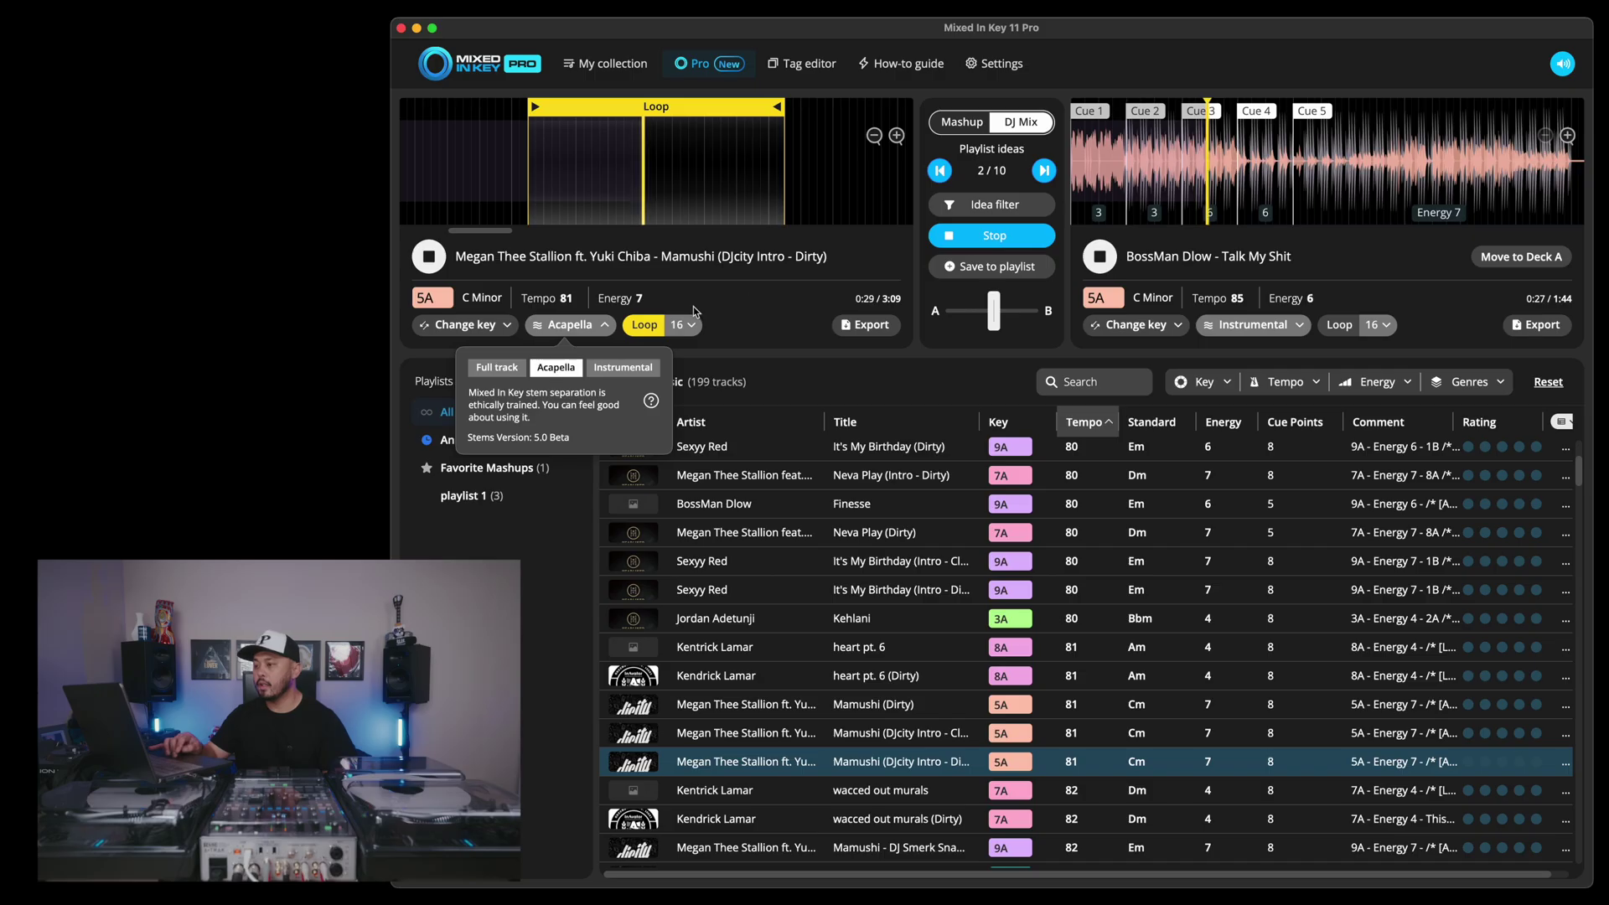
pyautogui.click(1012, 248)
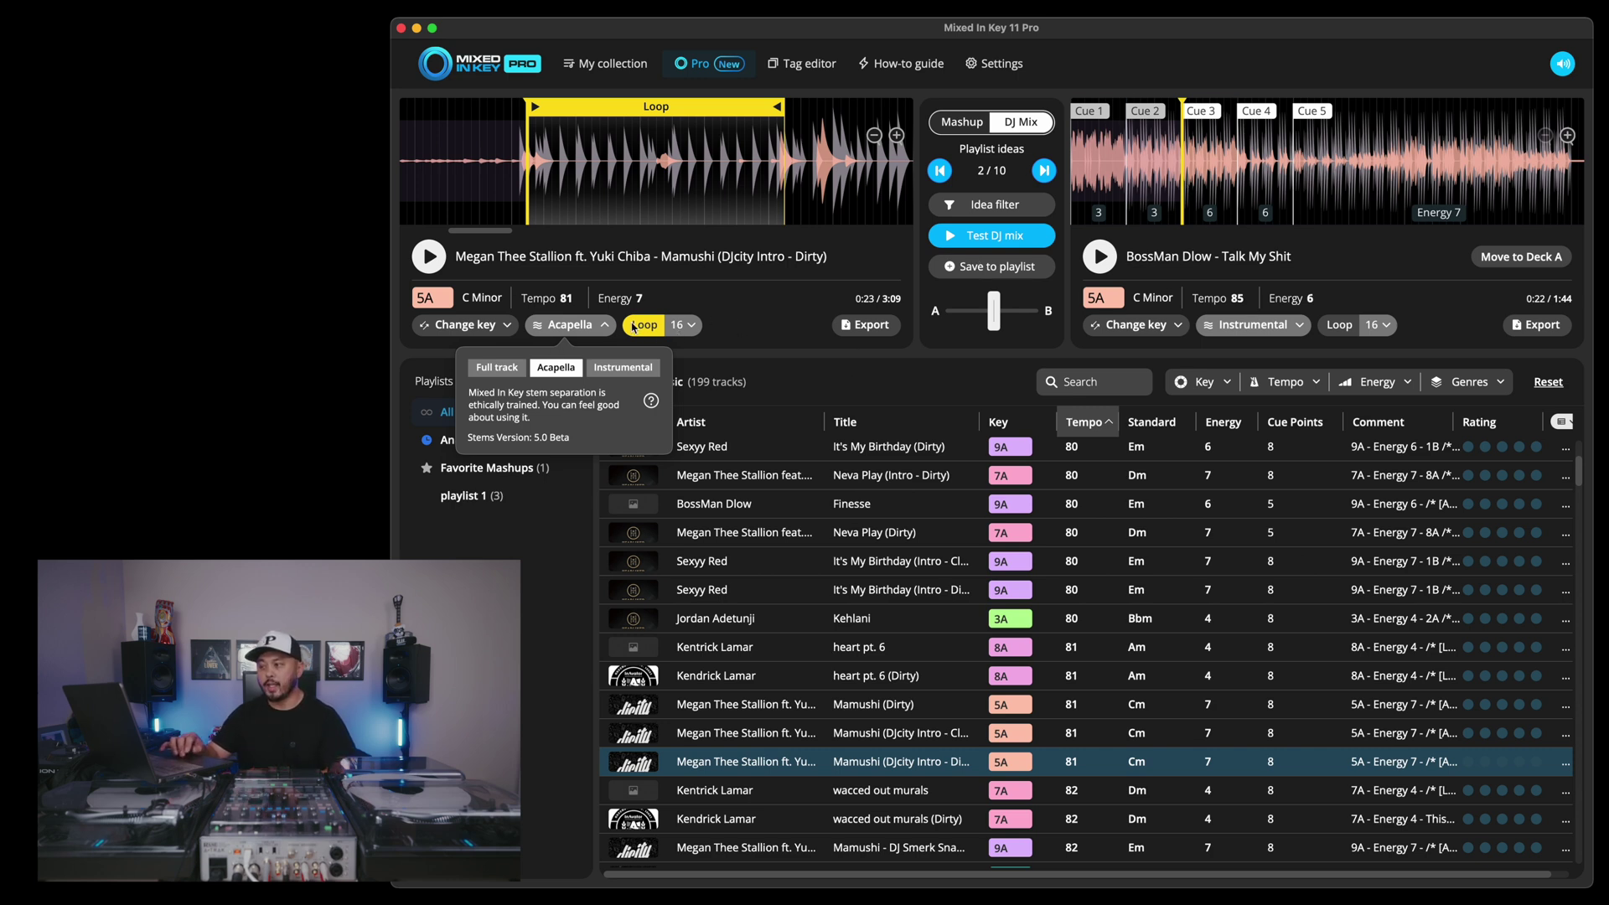
# Save the Mamushi and Talk My Shit transition into playlist 1.
pyautogui.click(983, 268)
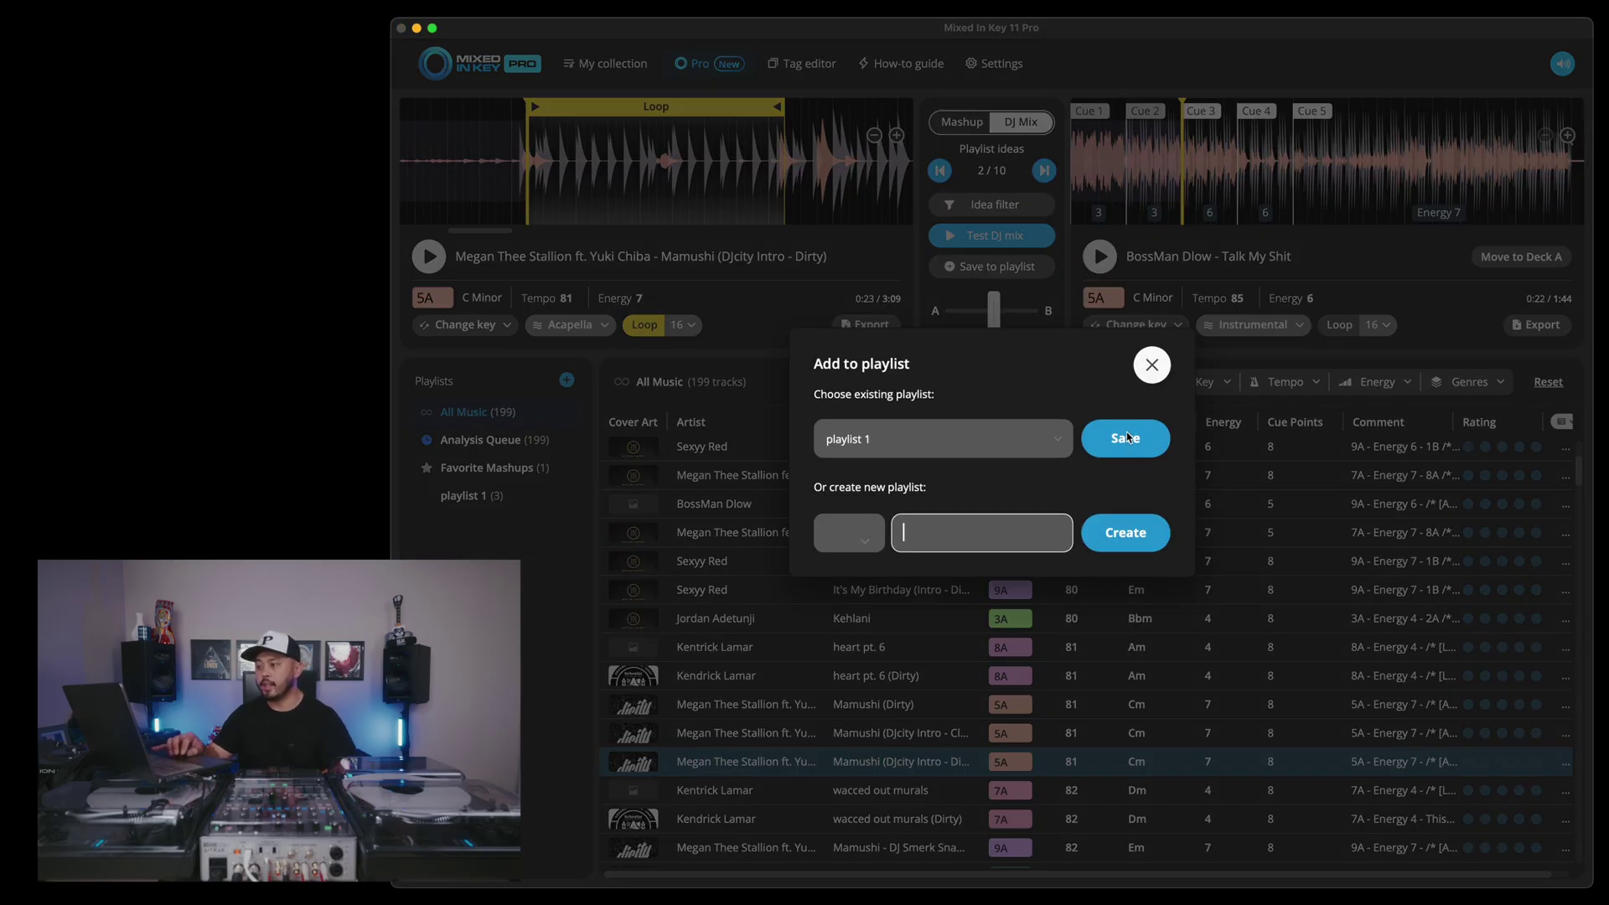
pyautogui.click(1126, 438)
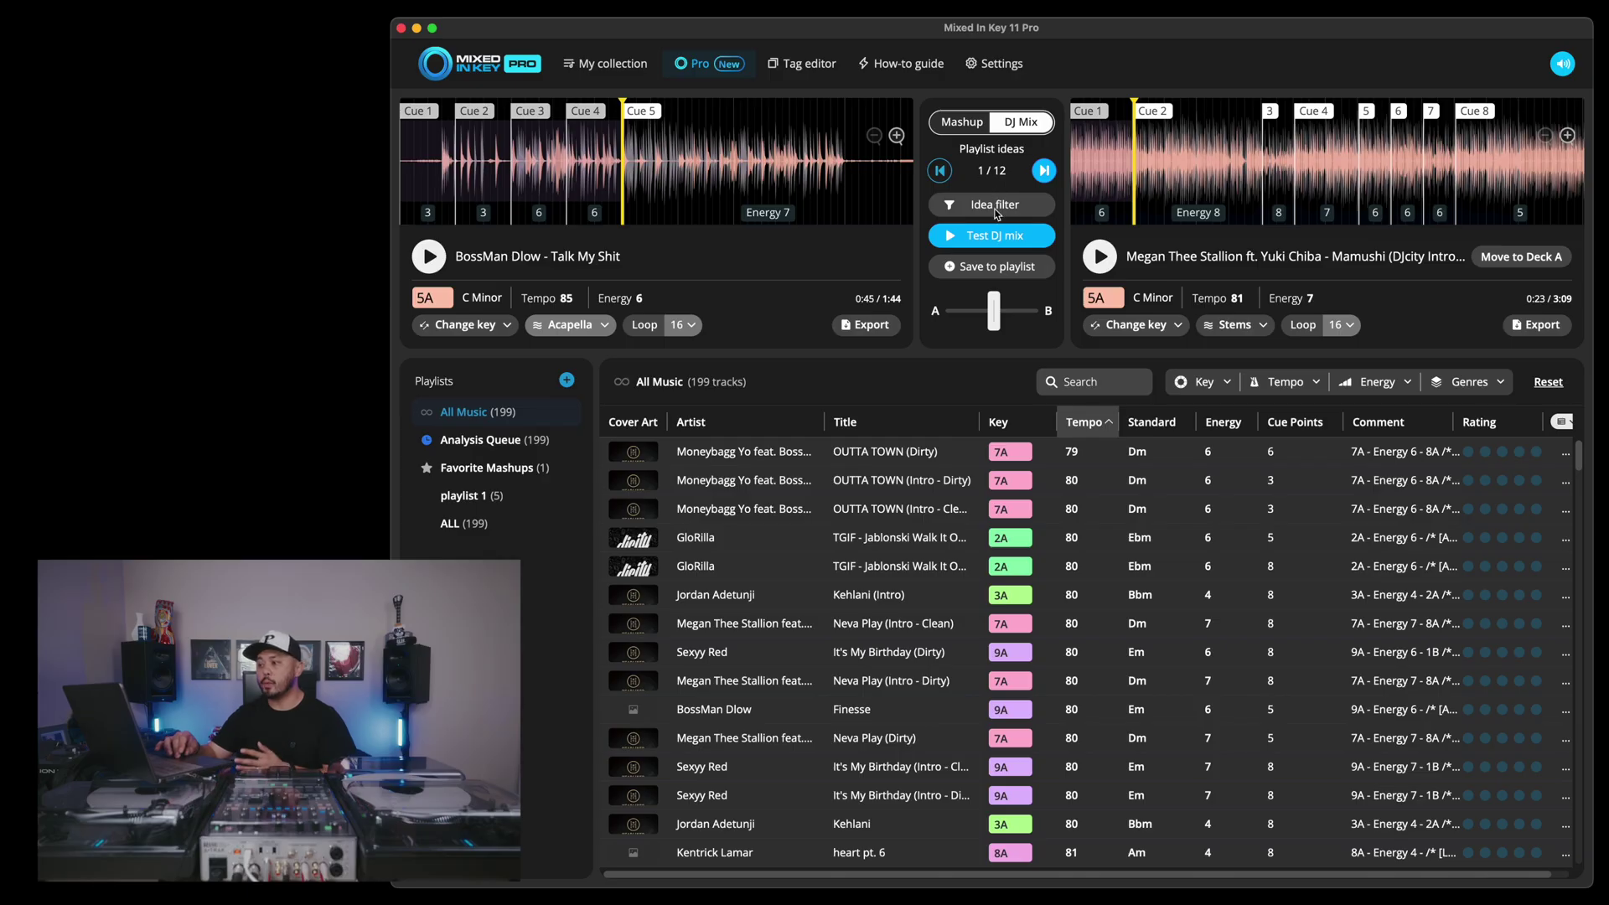
# Set the idea filter to source from the ALL playlist with Energy 4, 5 and 6.
pyautogui.click(995, 207)
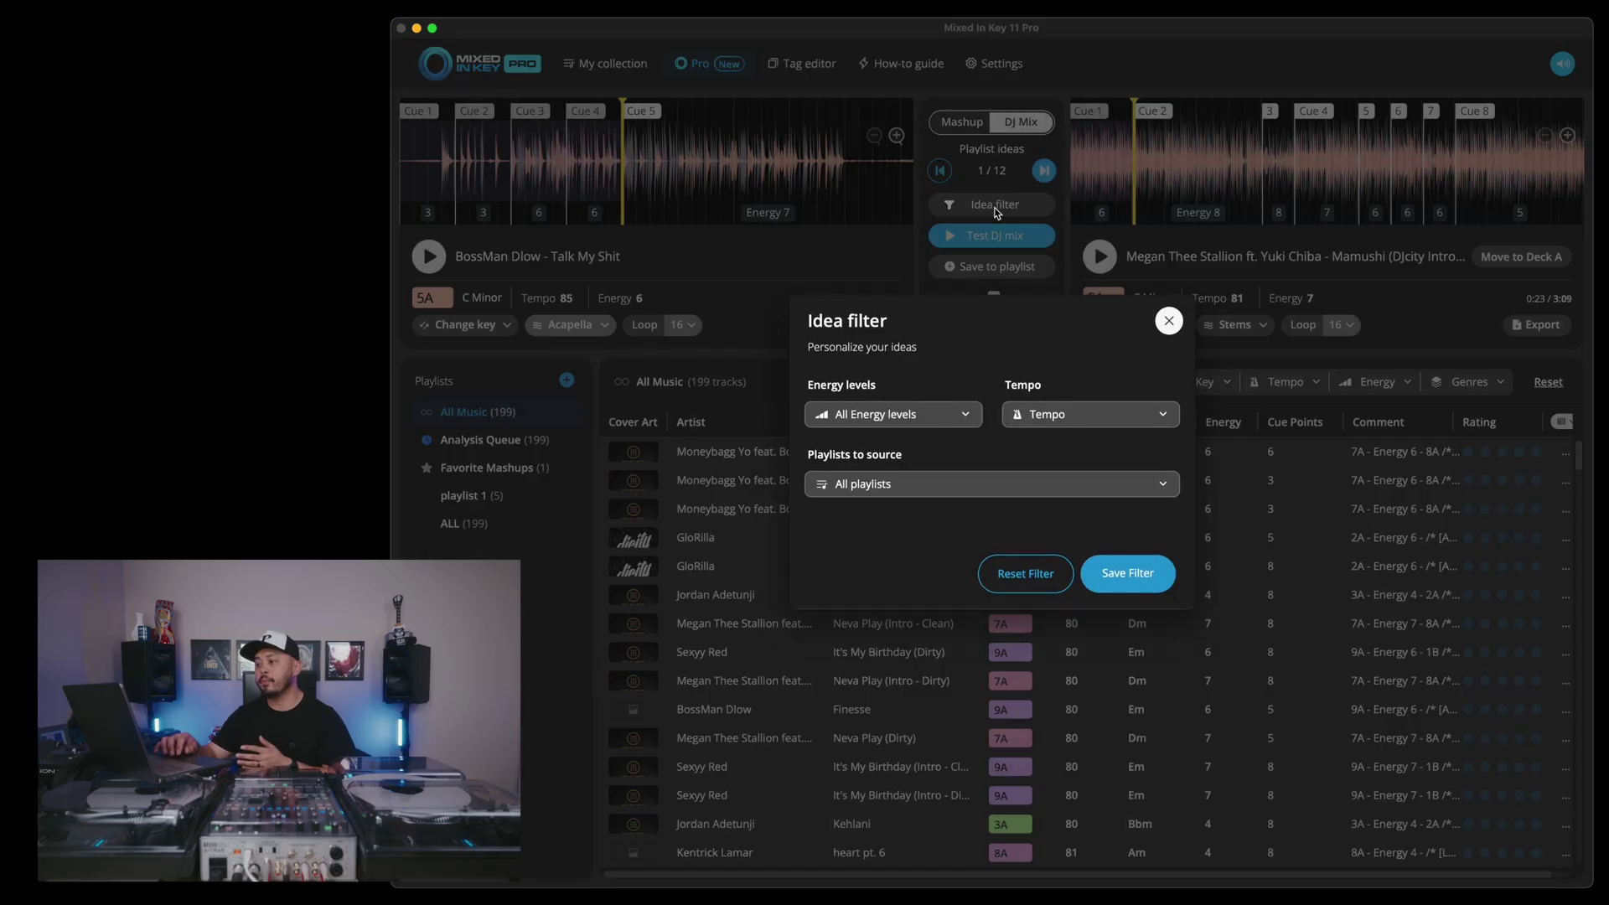
pyautogui.click(912, 495)
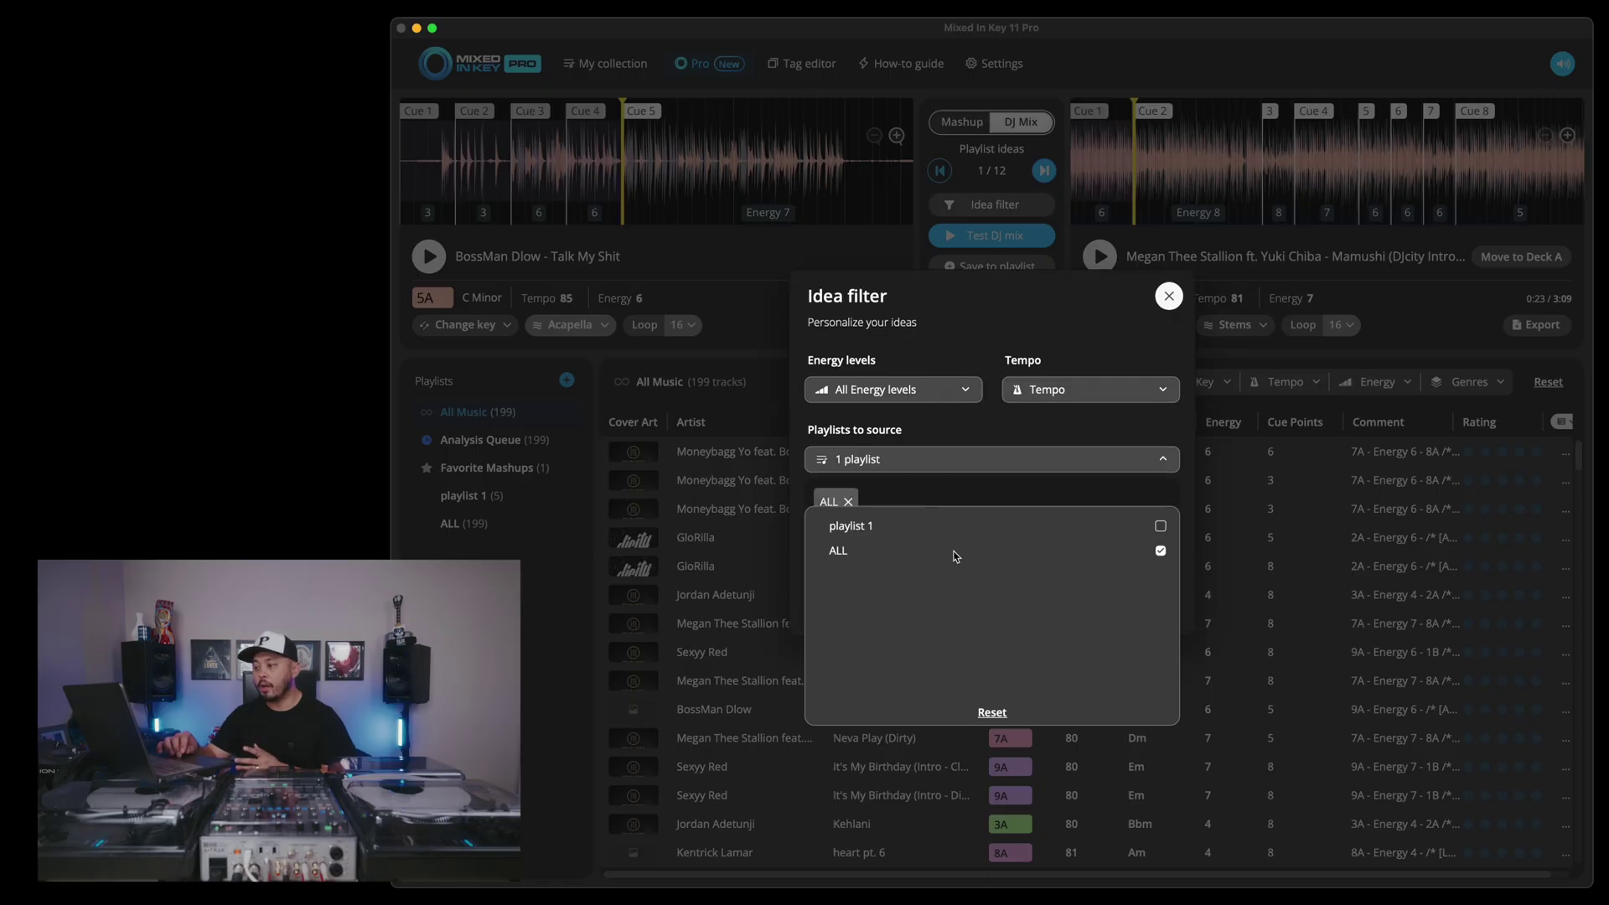
pyautogui.click(988, 497)
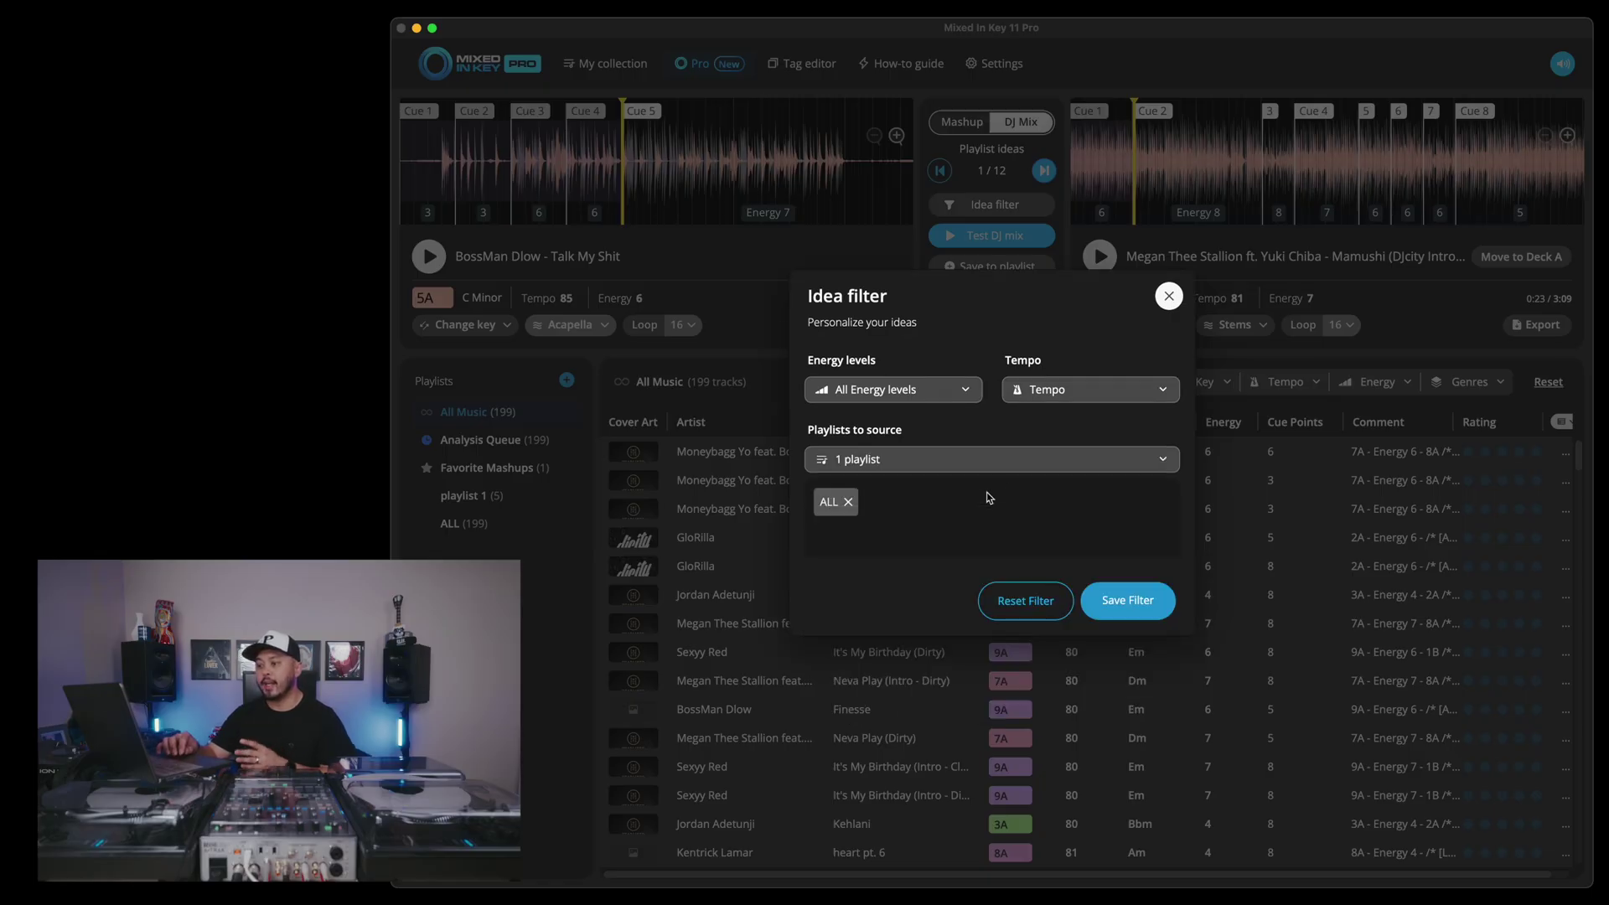
pyautogui.click(962, 392)
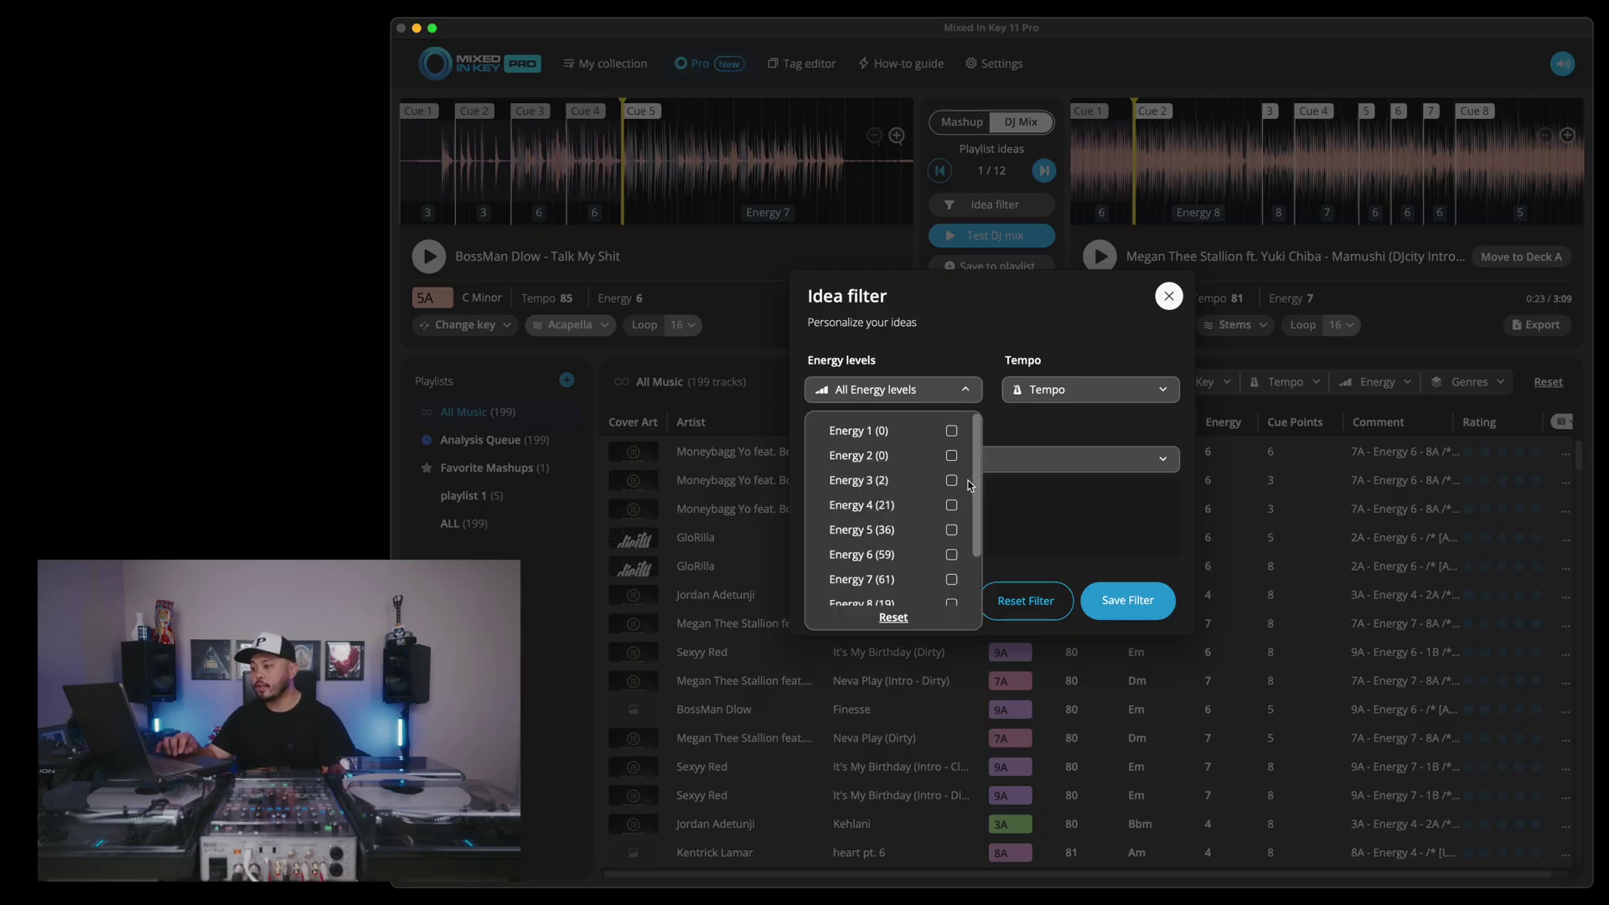
pyautogui.click(952, 530)
pyautogui.click(951, 555)
pyautogui.click(1081, 434)
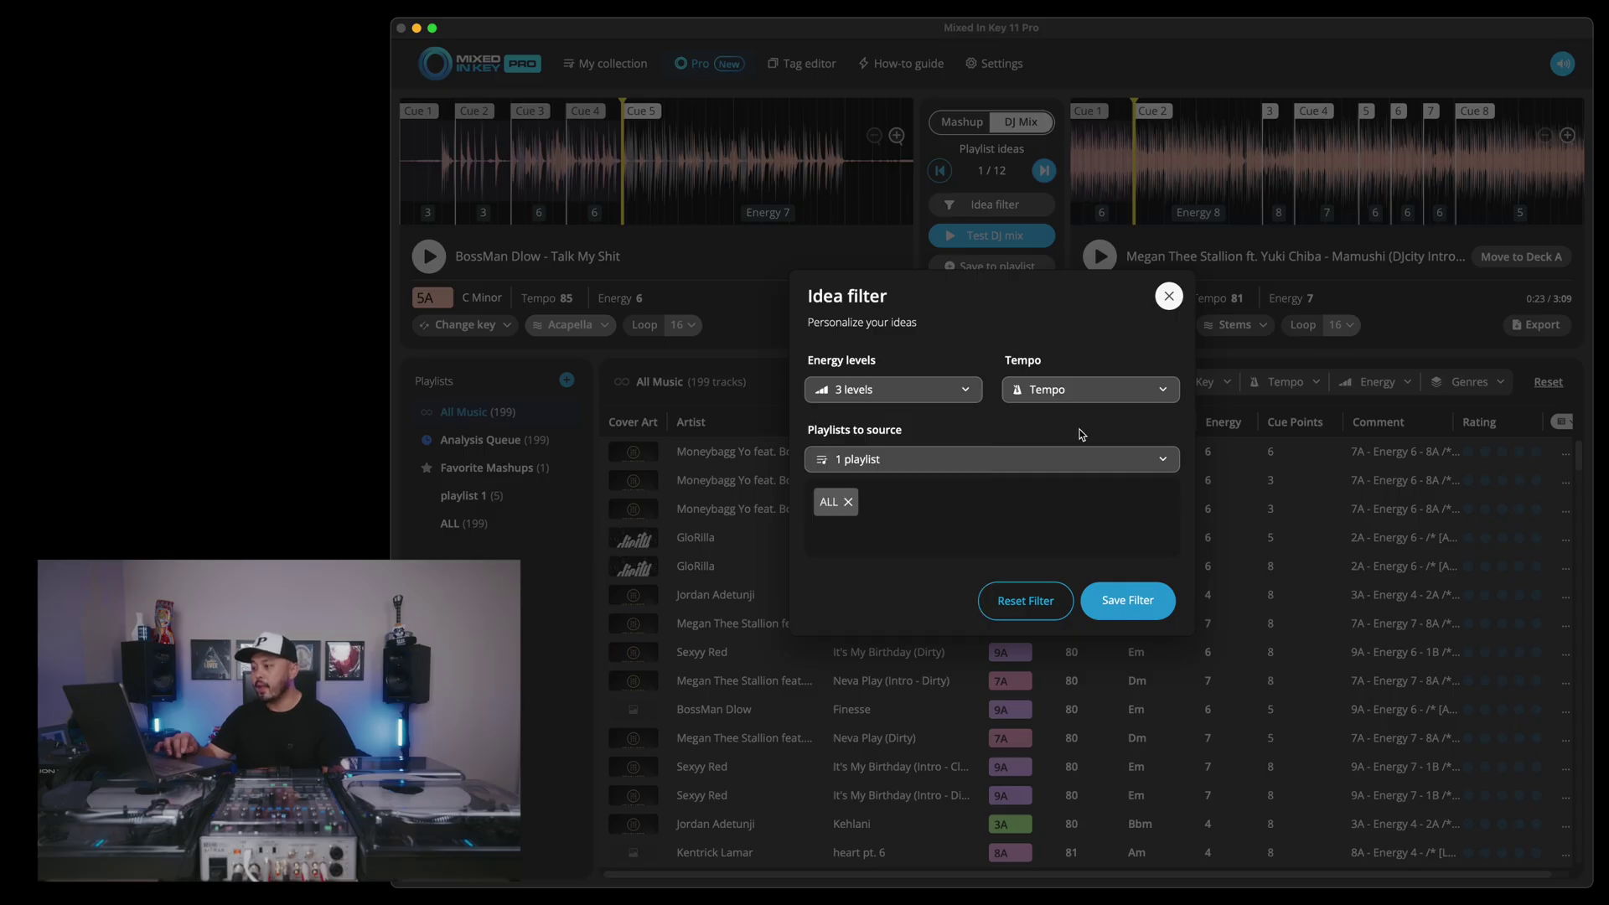
# Add tempo ranges 80-90 and 100-110 to the idea filter and save it.
pyautogui.click(1164, 391)
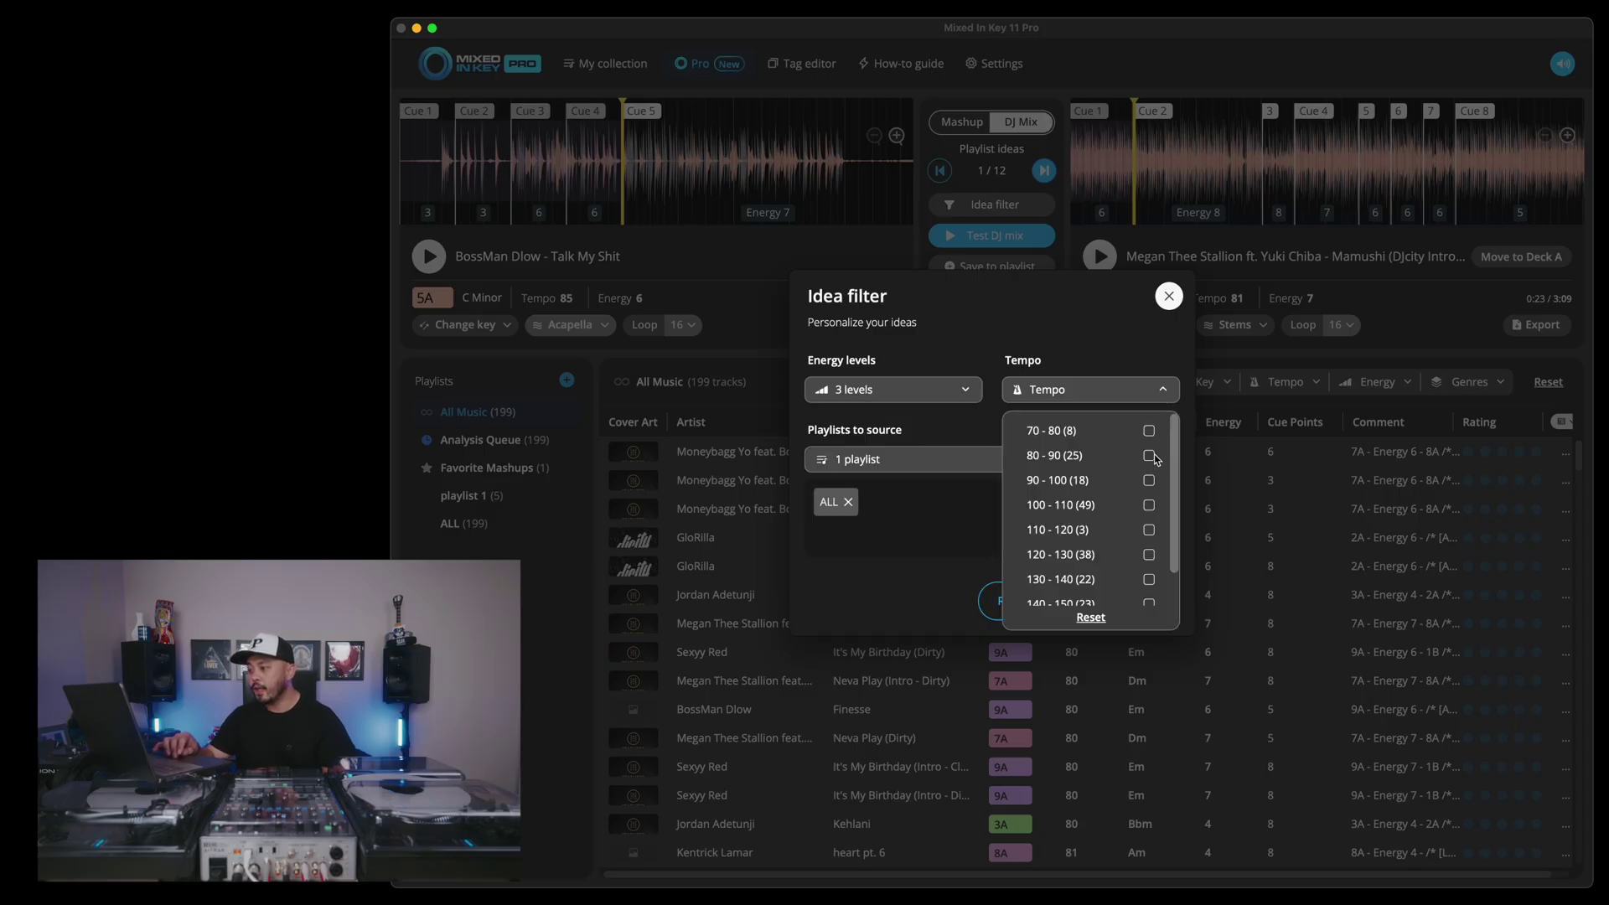
pyautogui.click(1150, 456)
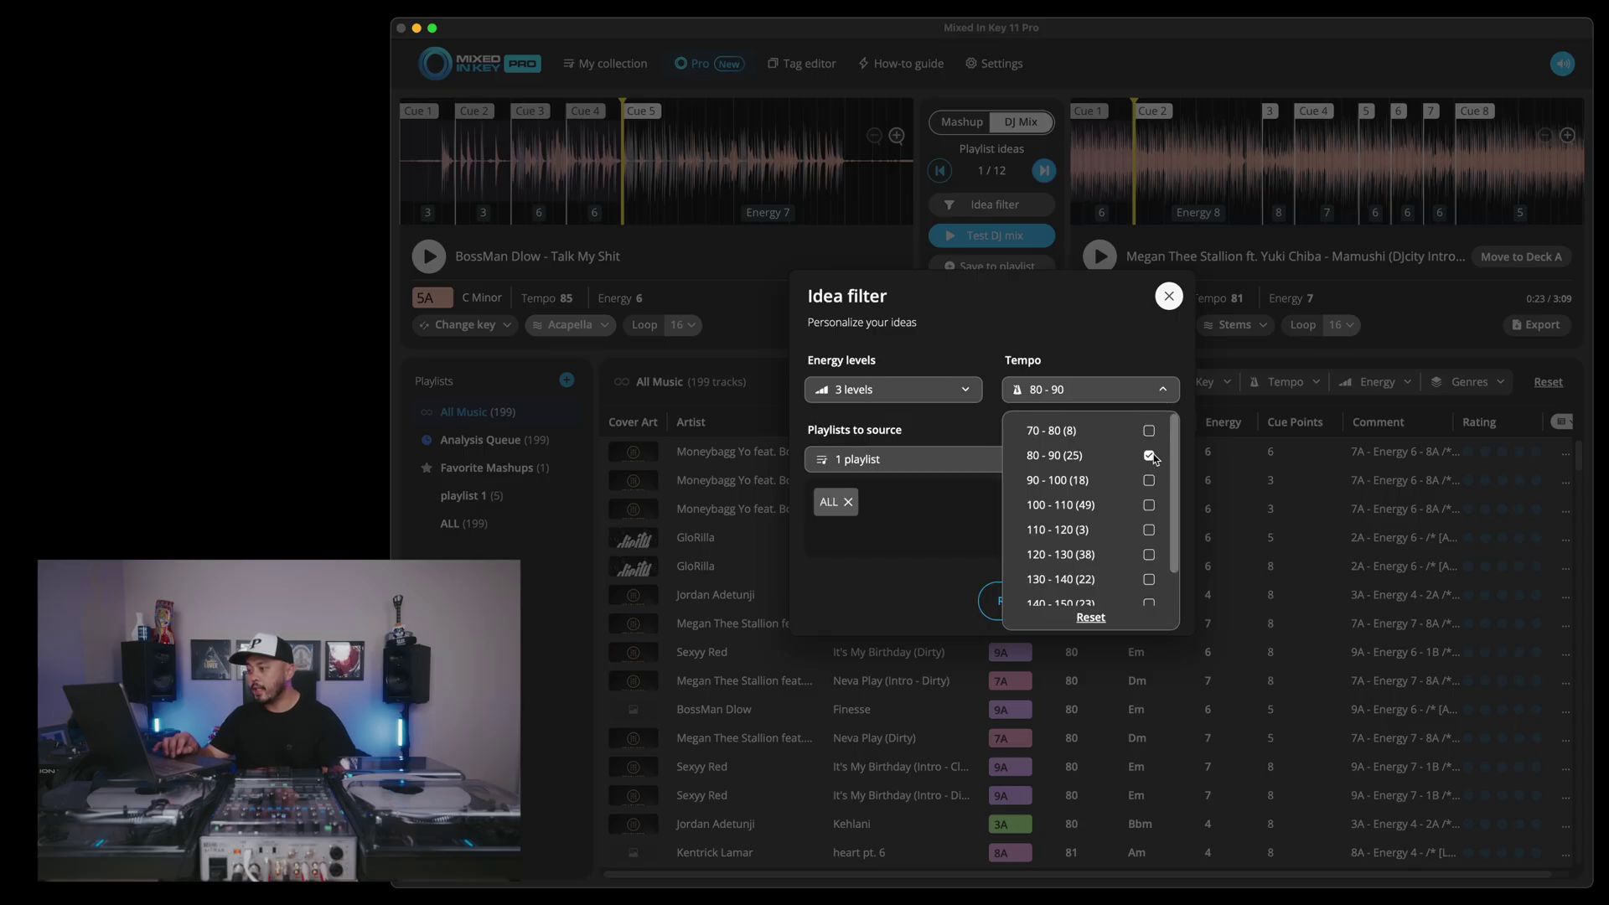
pyautogui.click(1148, 506)
pyautogui.click(968, 497)
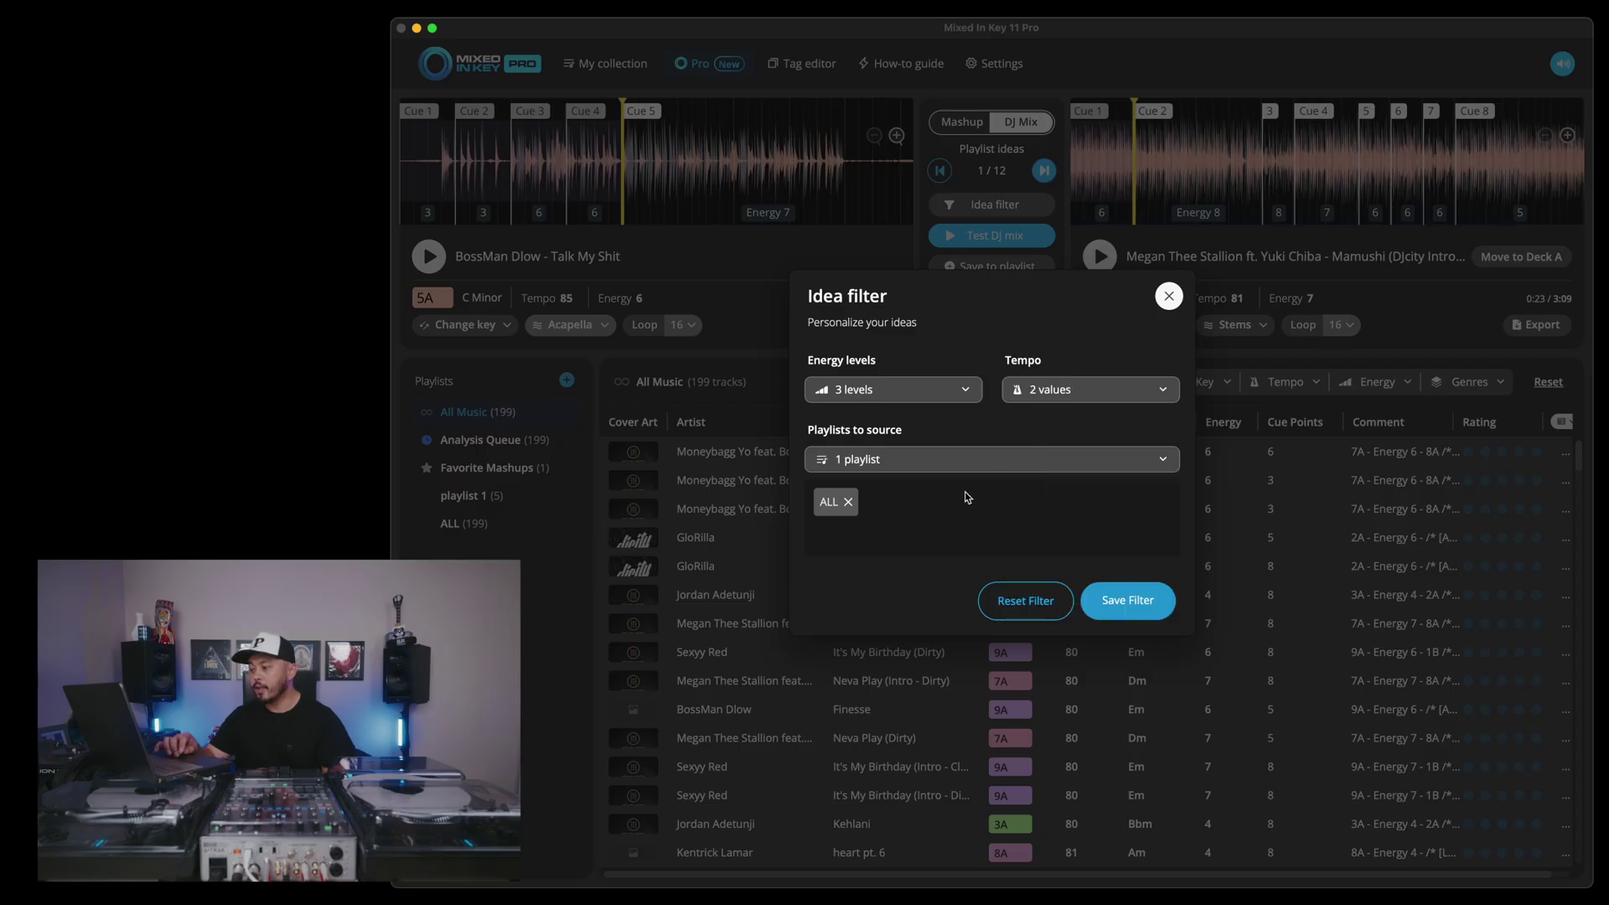
pyautogui.click(1133, 600)
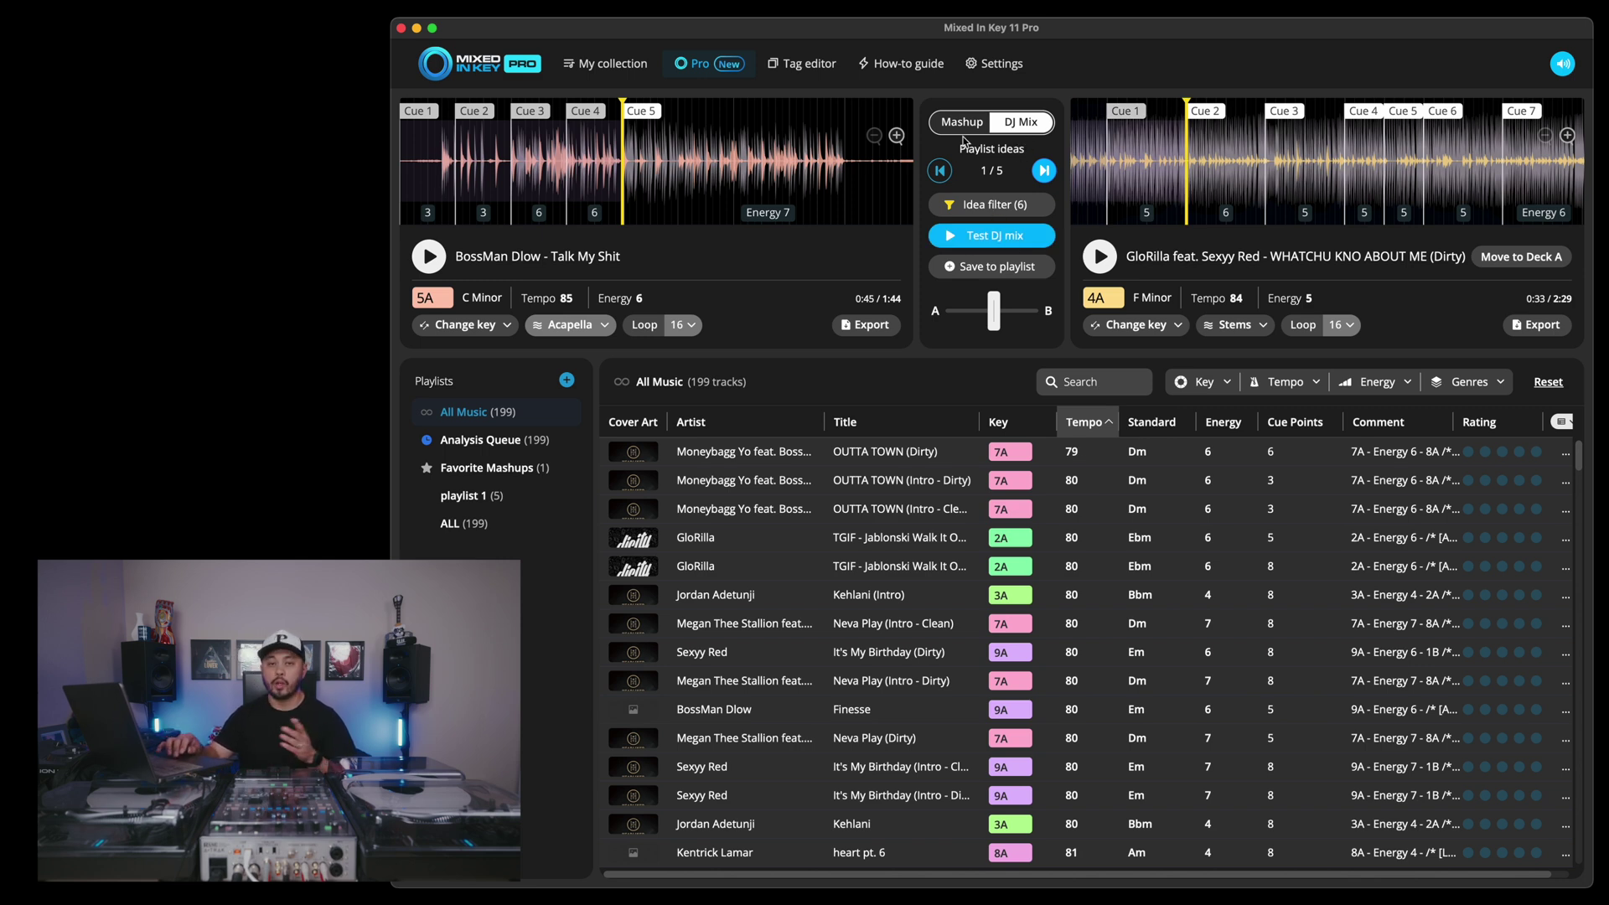
pyautogui.click(995, 238)
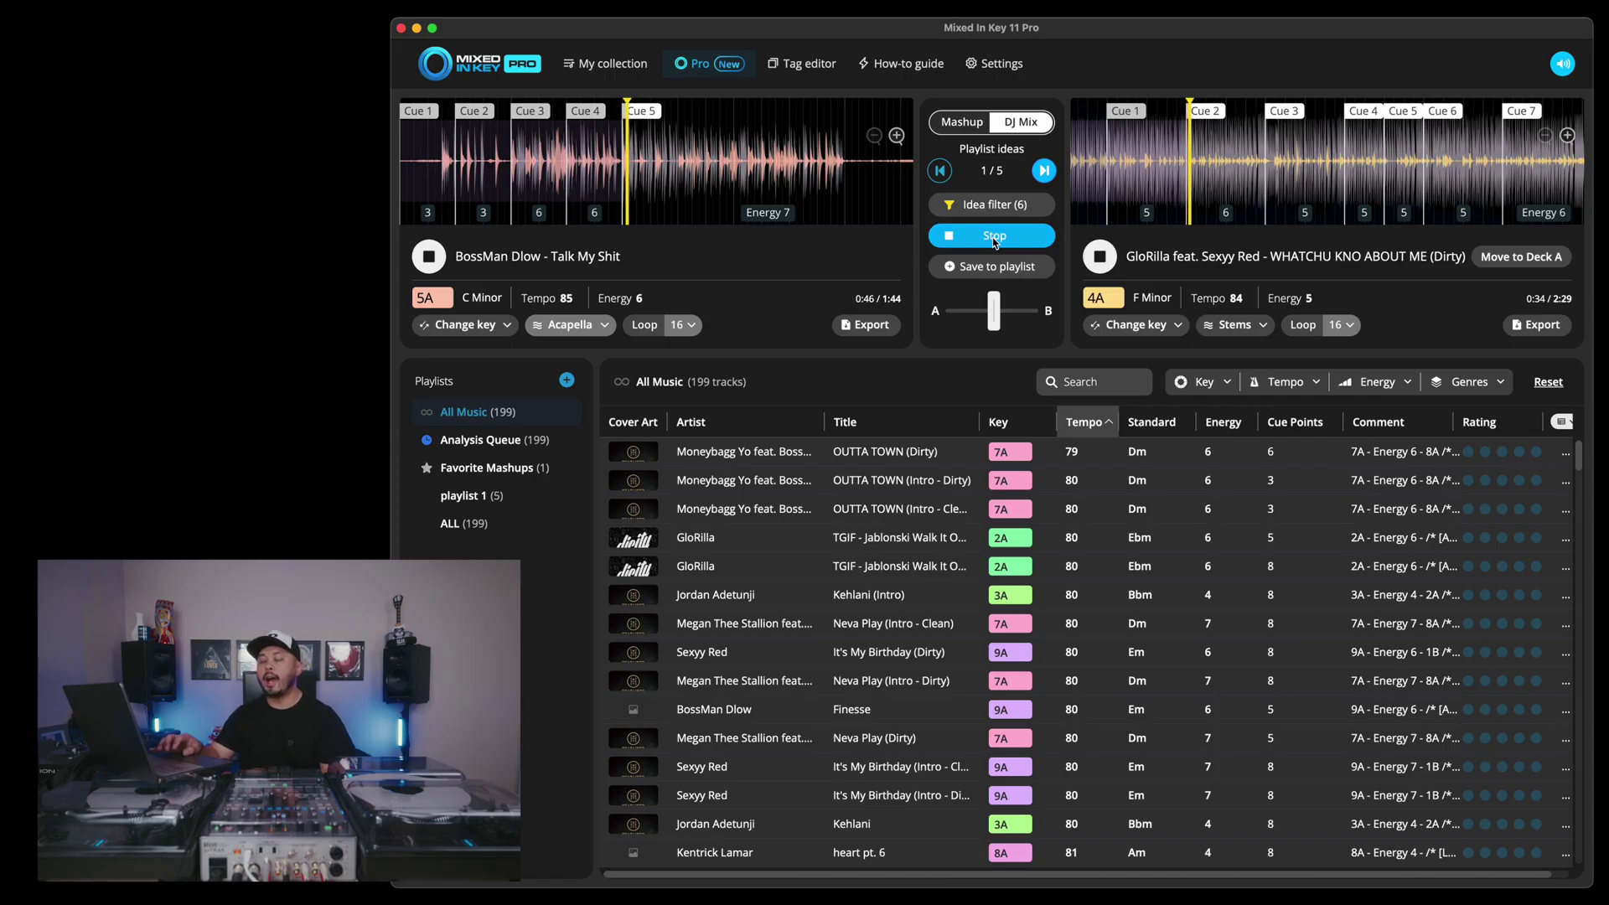